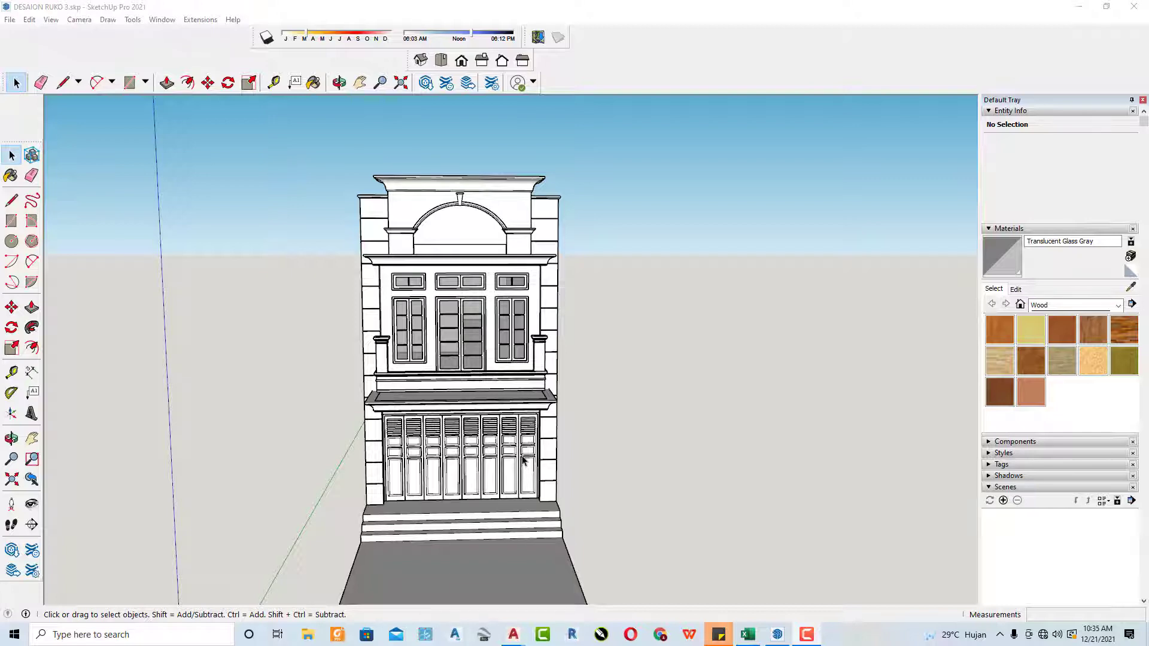
# Step: Orbit the shophouse to a three-quarter view, hide the Default Tray, and open the Window menu
pyautogui.moveTo(529, 336)
pyautogui.mouseDown(button='middle')
pyautogui.moveTo(372, 362)
pyautogui.moveTo(730, 364)
pyautogui.moveTo(673, 377)
pyautogui.moveTo(669, 388)
pyautogui.moveTo(694, 392)
pyautogui.moveTo(513, 329)
pyautogui.moveTo(643, 338)
pyautogui.moveTo(898, 329)
pyautogui.moveTo(464, 352)
pyautogui.moveTo(539, 367)
pyautogui.moveTo(326, 349)
pyautogui.moveTo(543, 379)
pyautogui.moveTo(615, 349)
pyautogui.moveTo(383, 359)
pyautogui.mouseUp(button='middle')
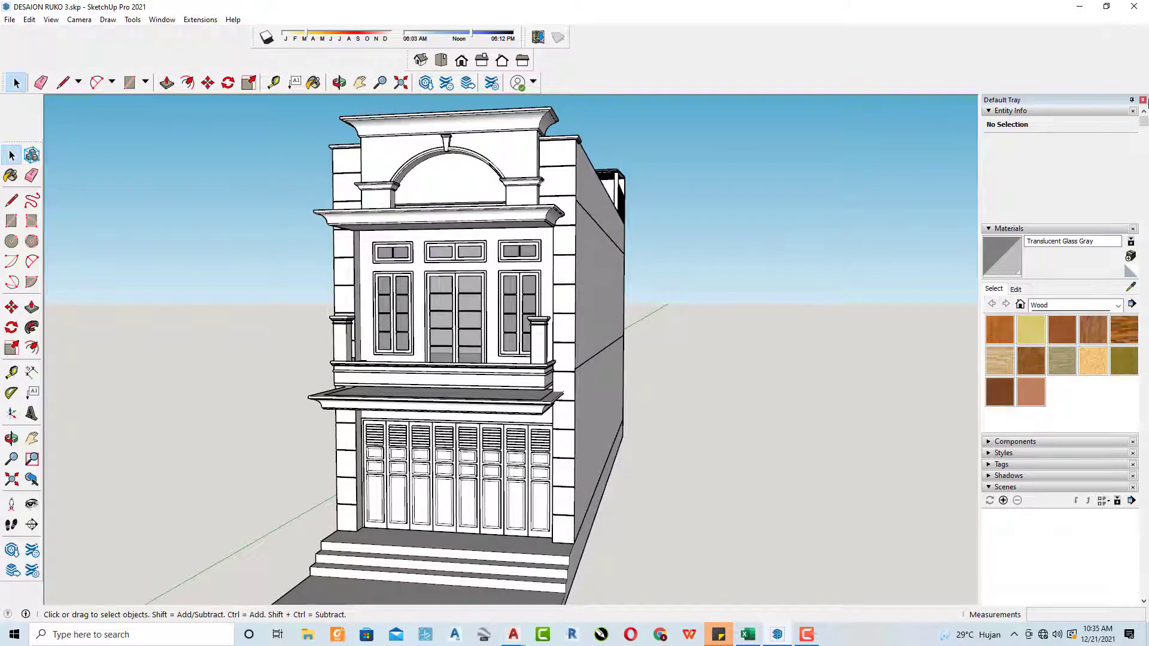
pyautogui.click(1143, 99)
pyautogui.click(161, 19)
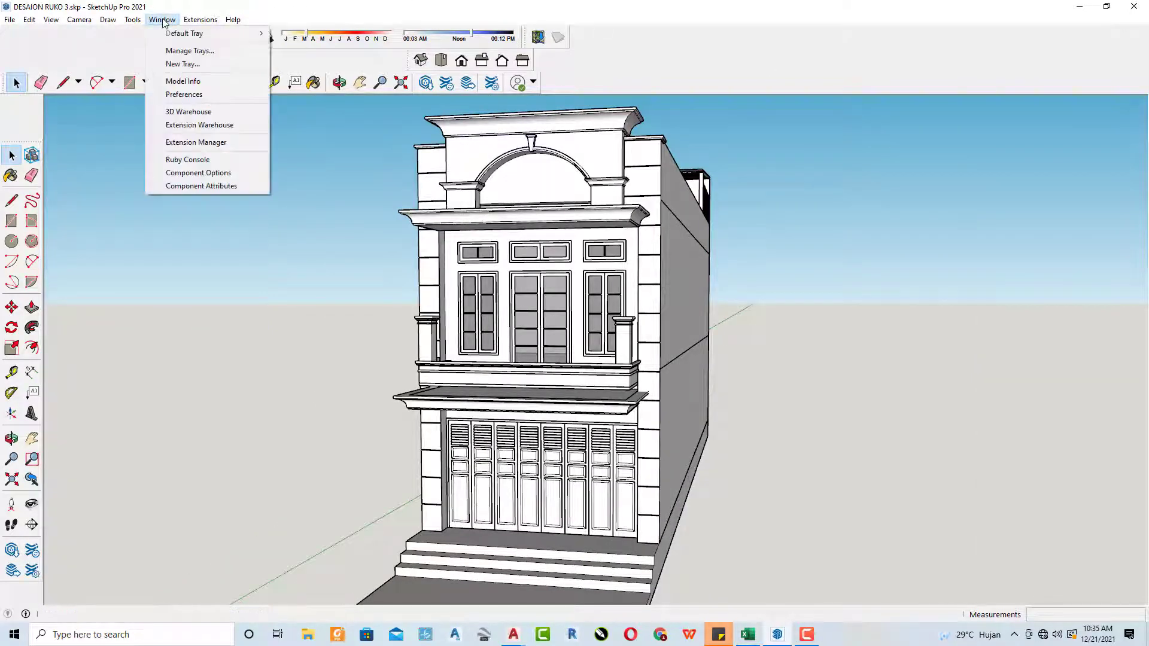
pyautogui.moveTo(184, 33)
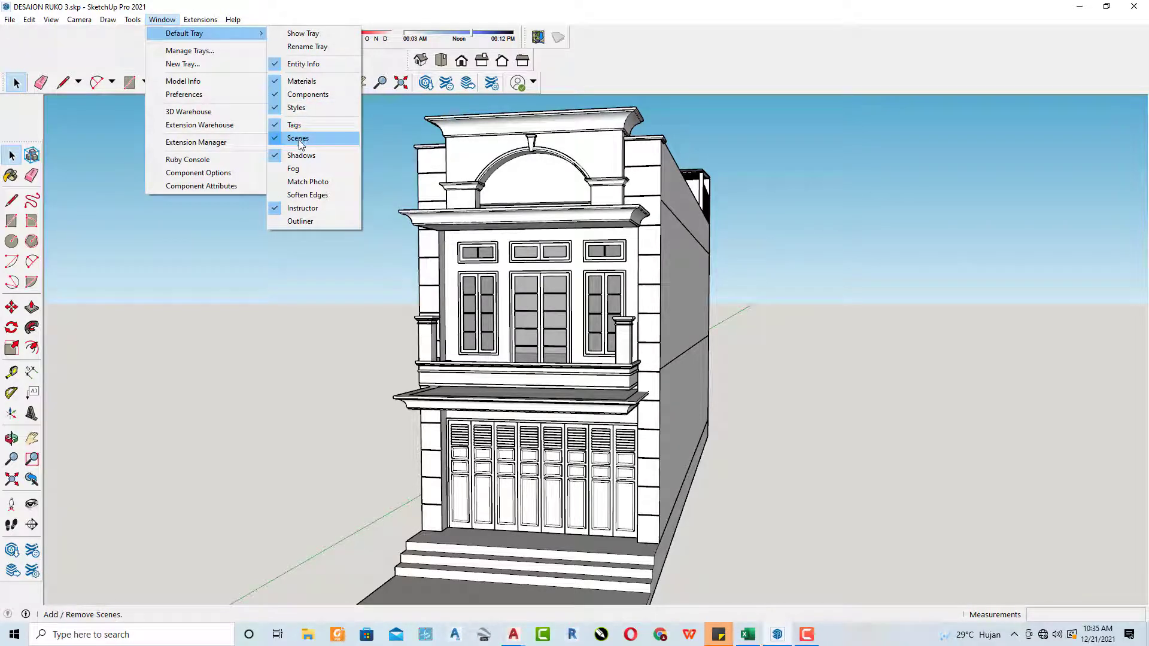
# Step: Show the Default Tray again with Entity Info, Materials and Instructor collapsed
pyautogui.click(296, 36)
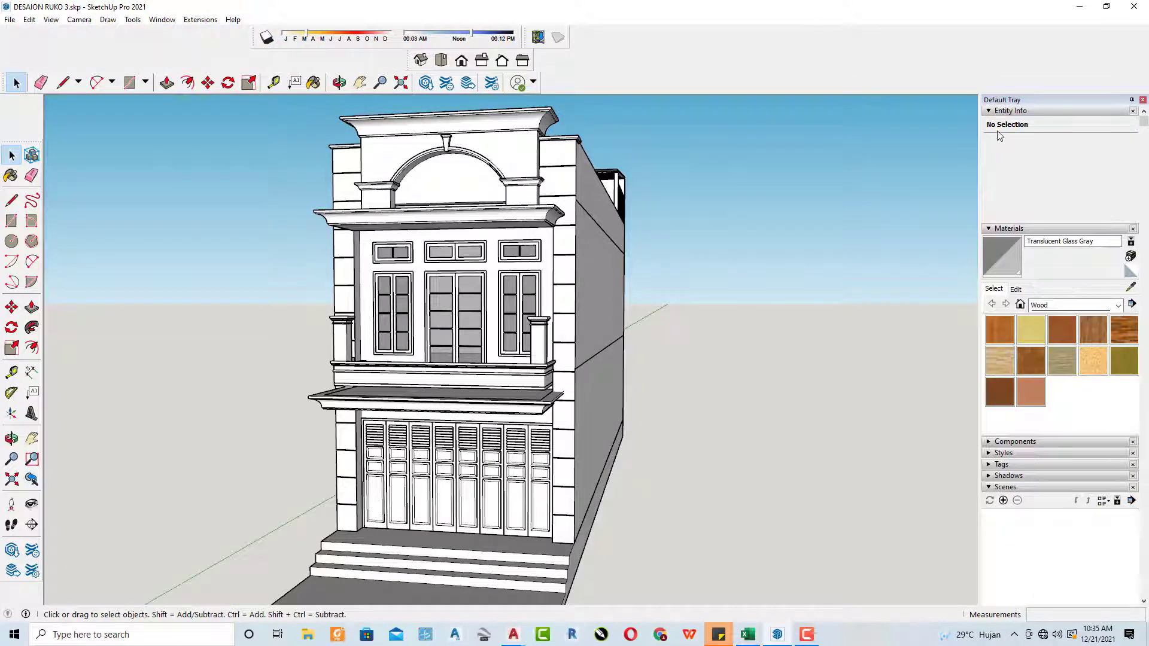
pyautogui.click(1013, 112)
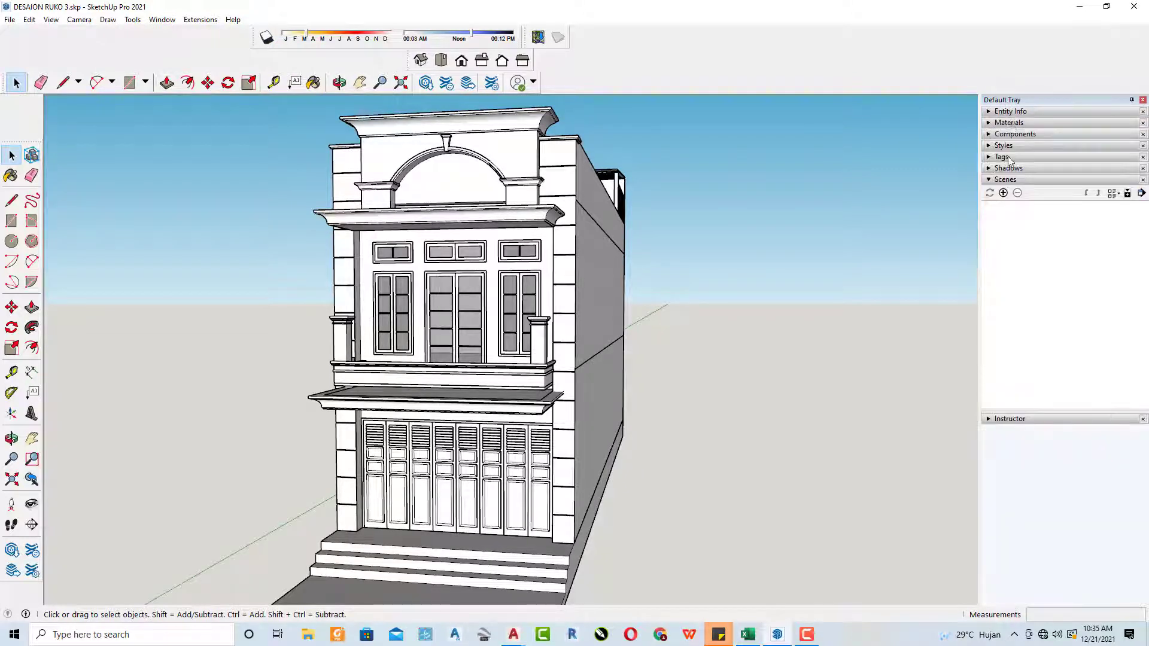
pyautogui.click(997, 181)
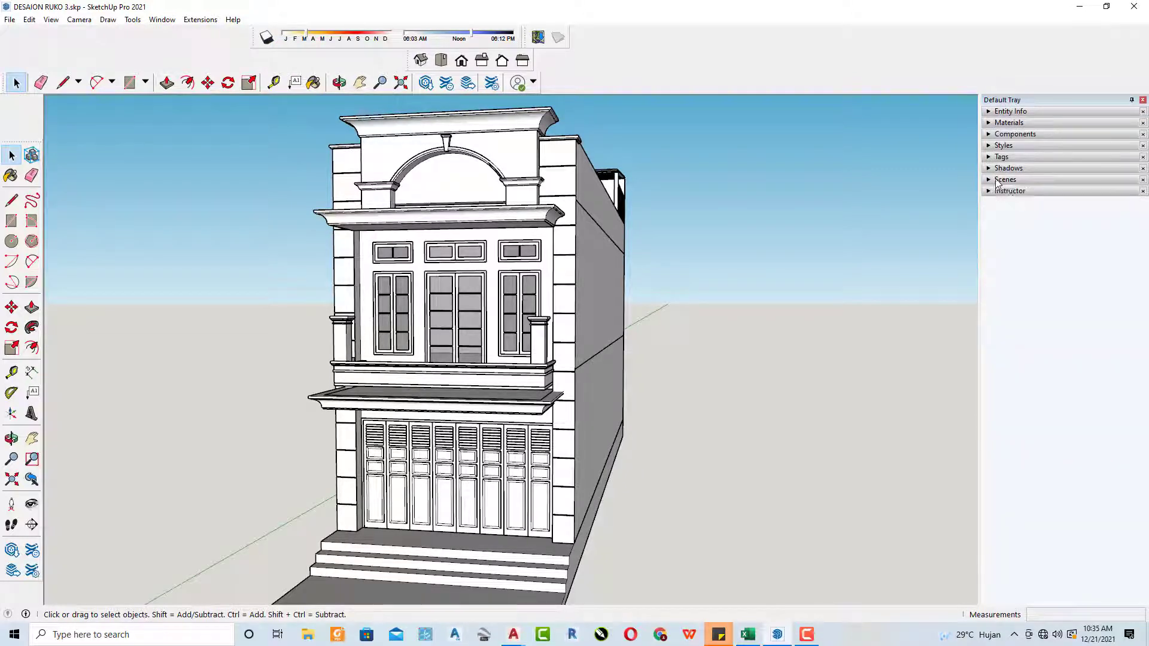
pyautogui.click(1012, 192)
pyautogui.click(1025, 192)
# Step: Remove Instructor from the tray, expand Scenes and add Scene 1
pyautogui.click(1144, 191)
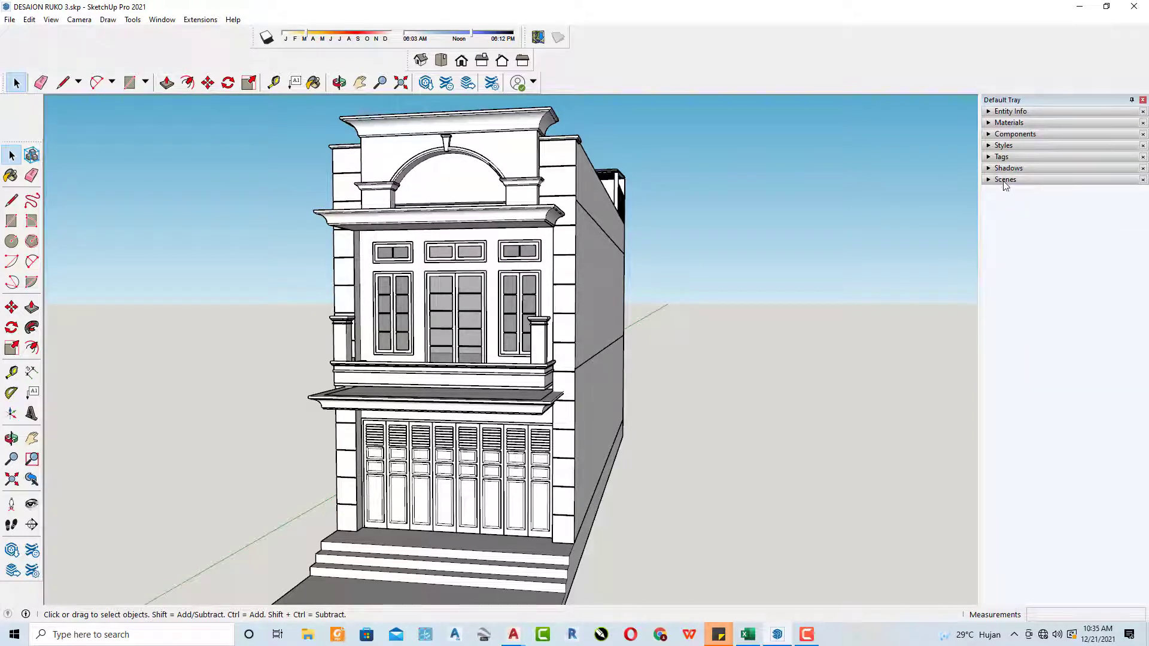
pyautogui.click(1003, 182)
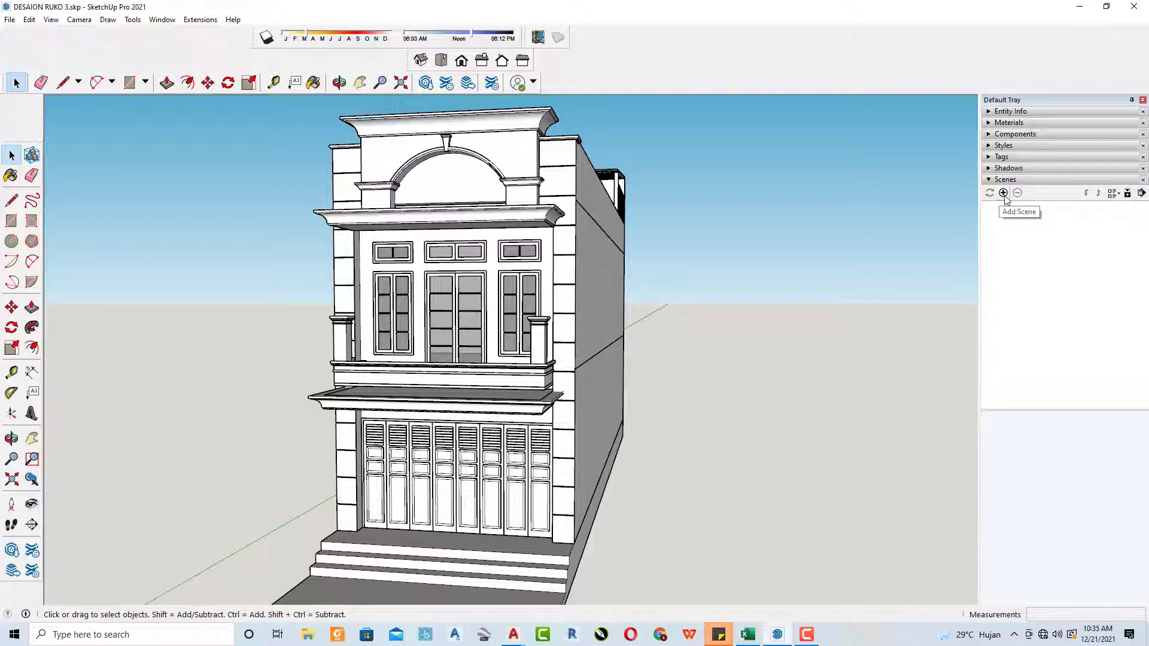
pyautogui.click(1003, 193)
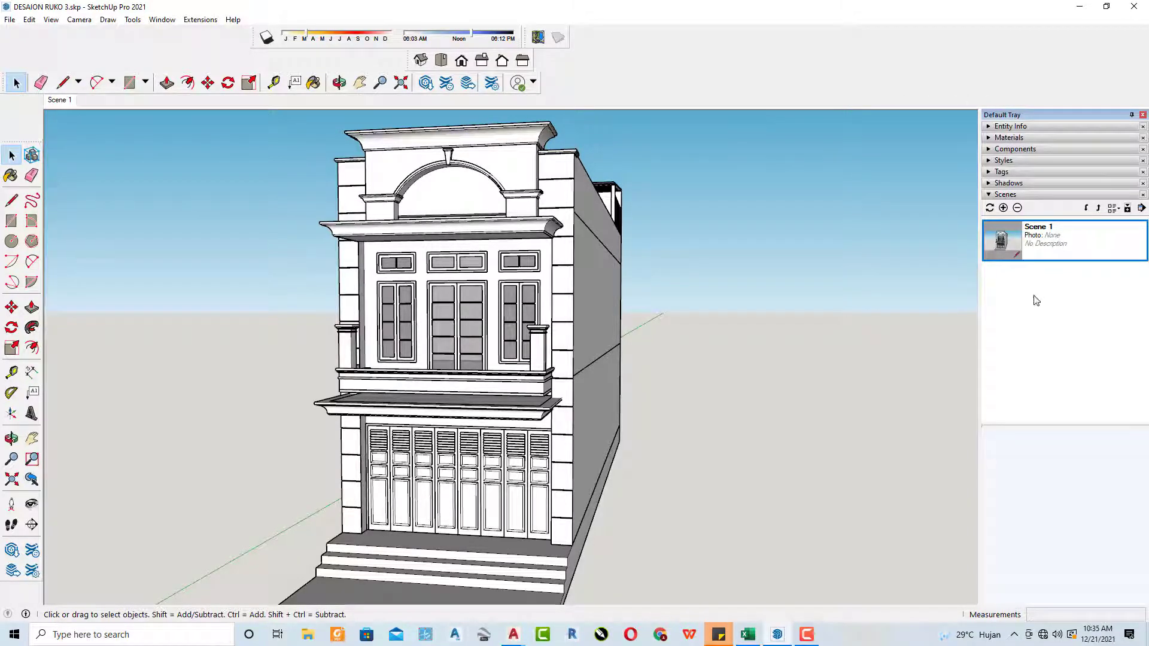
# Step: Float the tray over the viewport and rename Scene 1 to 'TAMPAK DEPAN'
pyautogui.moveTo(1051, 116); pyautogui.dragTo(957, 98)
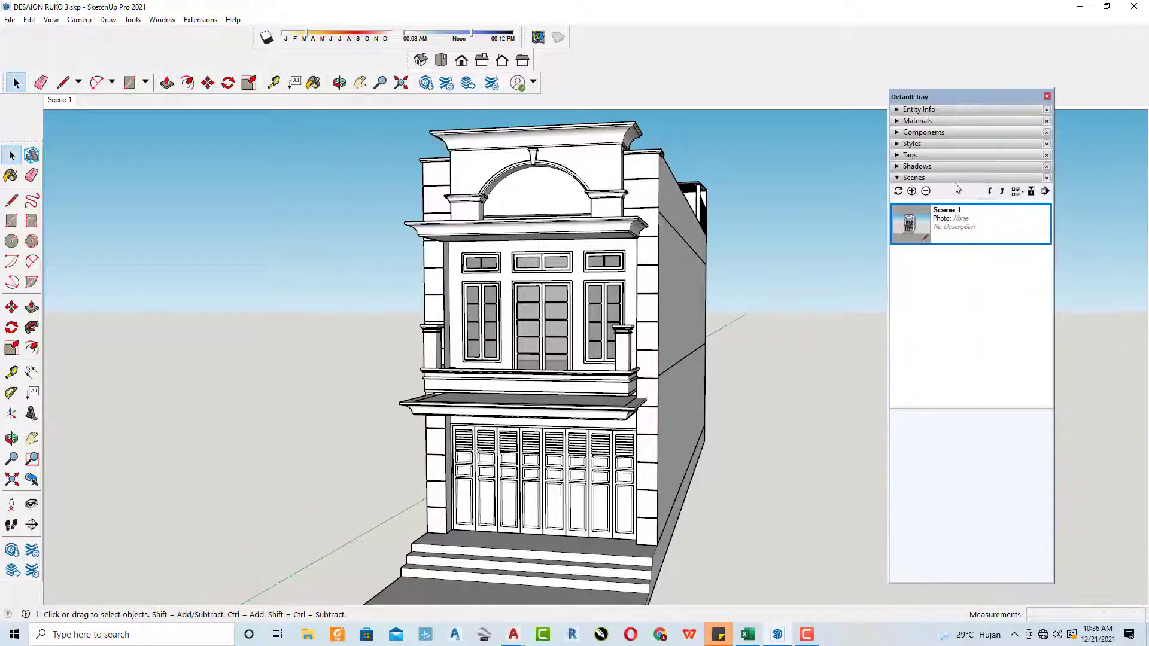
pyautogui.rightClick(952, 228)
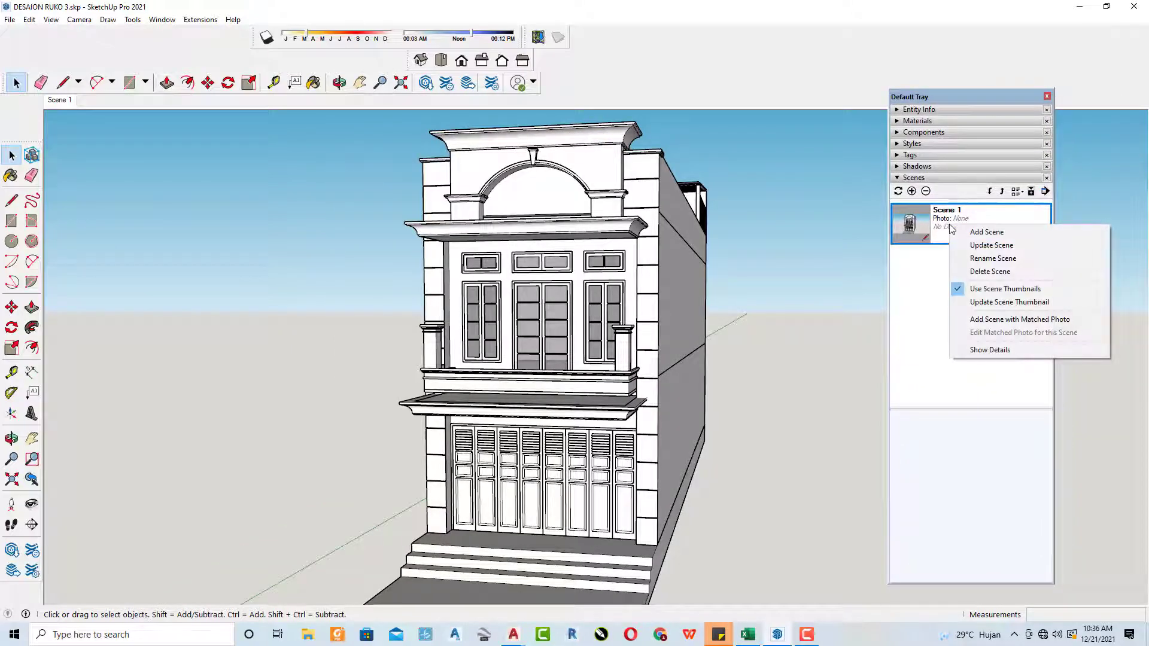
pyautogui.click(980, 262)
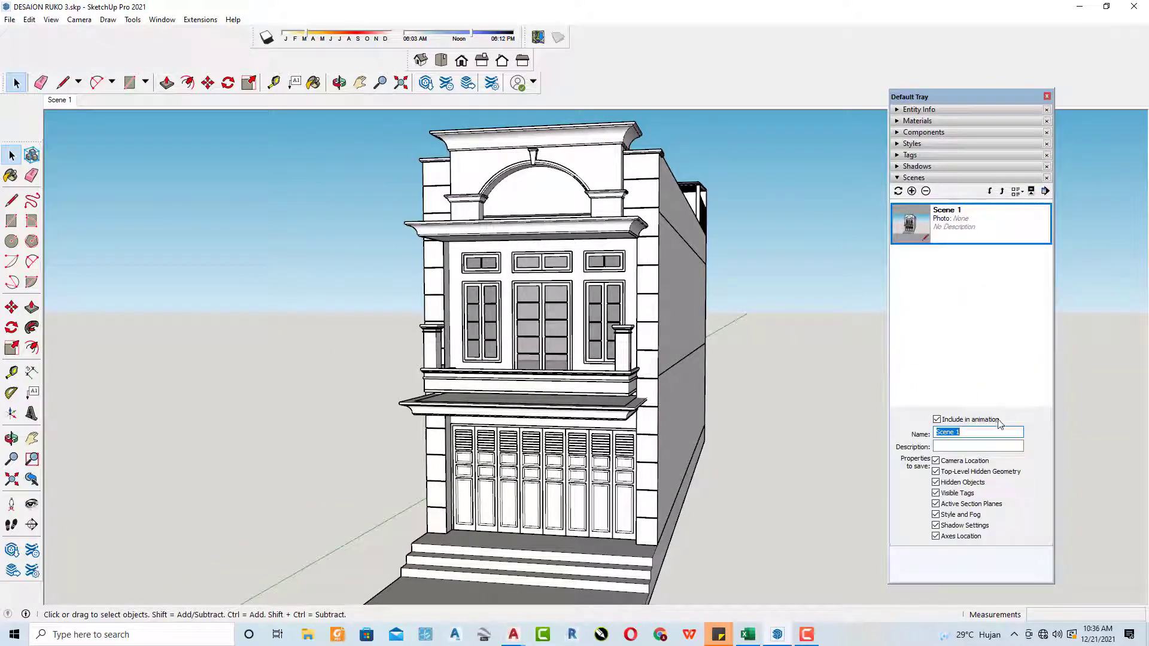
pyautogui.write('t')
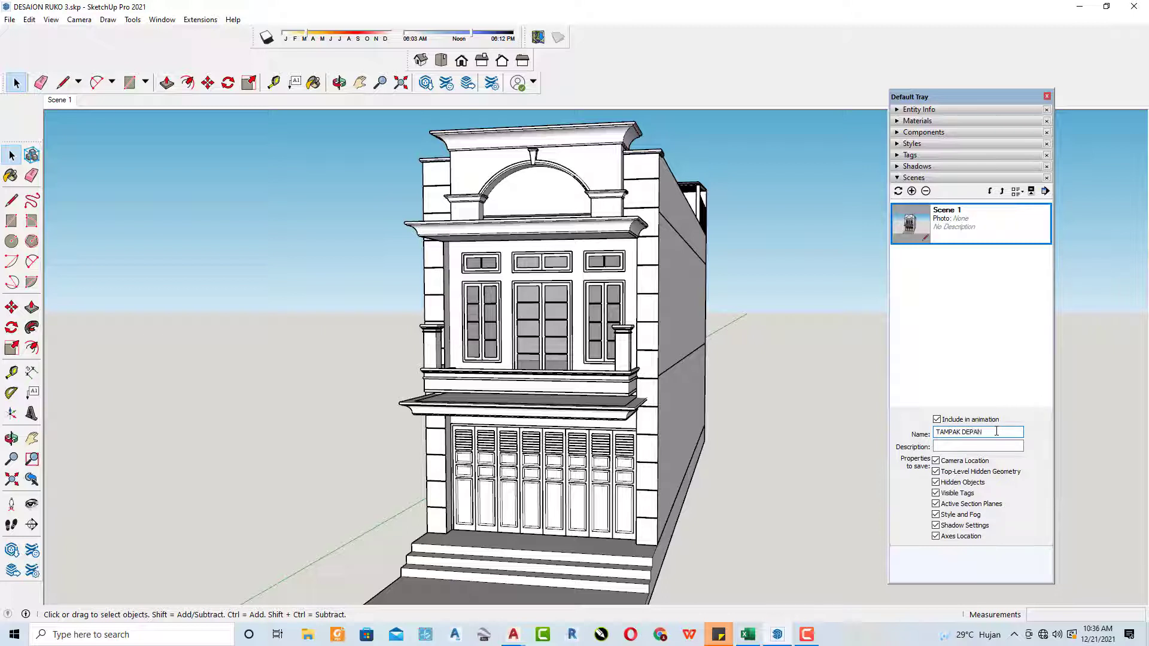
pyautogui.press('Return')
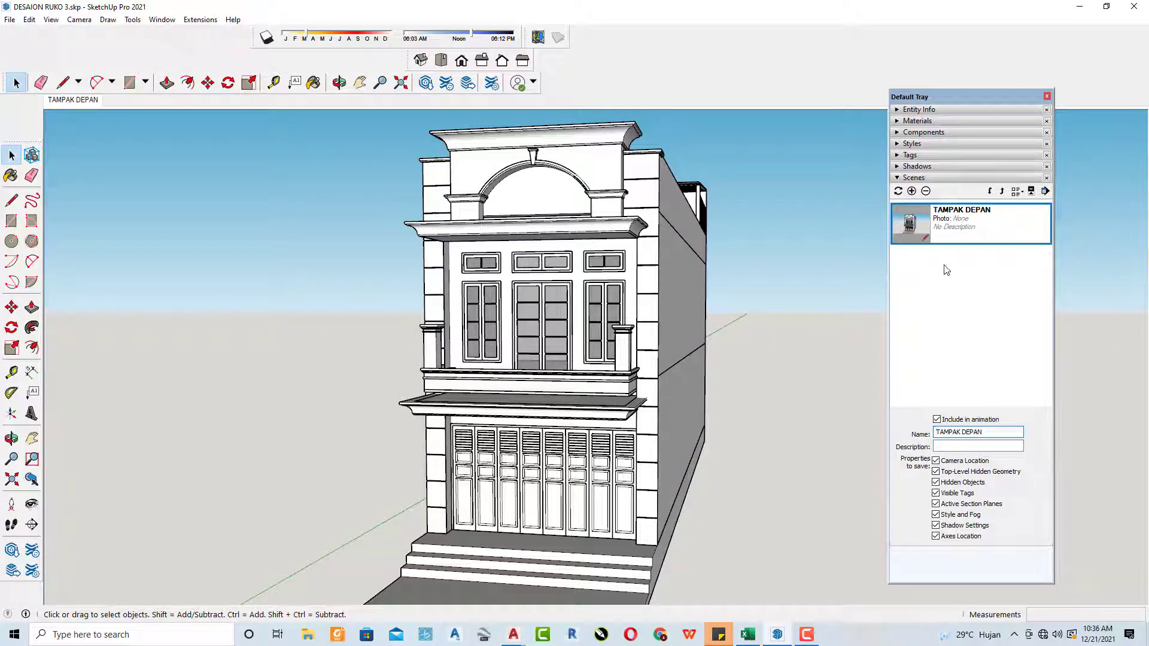
# Step: Dock the Views toolbar in the top toolbar row while orbiting toward the front
pyautogui.moveTo(590, 299)
pyautogui.mouseDown(button='middle')
pyautogui.moveTo(583, 322)
pyautogui.moveTo(556, 288)
pyautogui.mouseUp(button='middle')
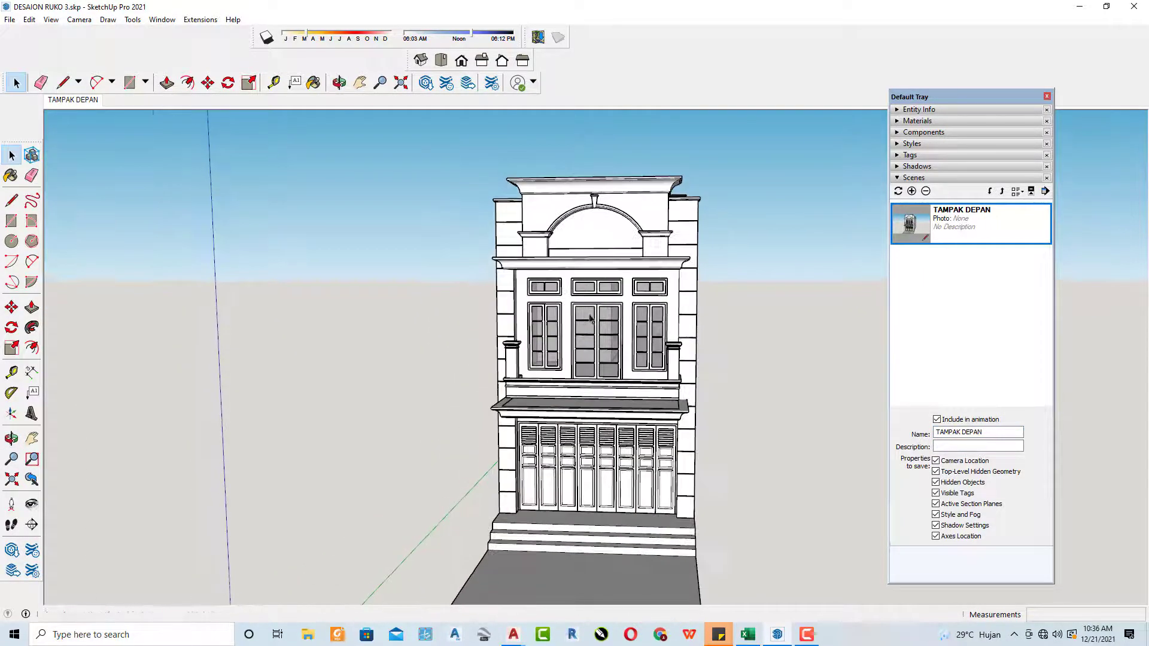
pyautogui.moveTo(406, 61); pyautogui.dragTo(574, 30)
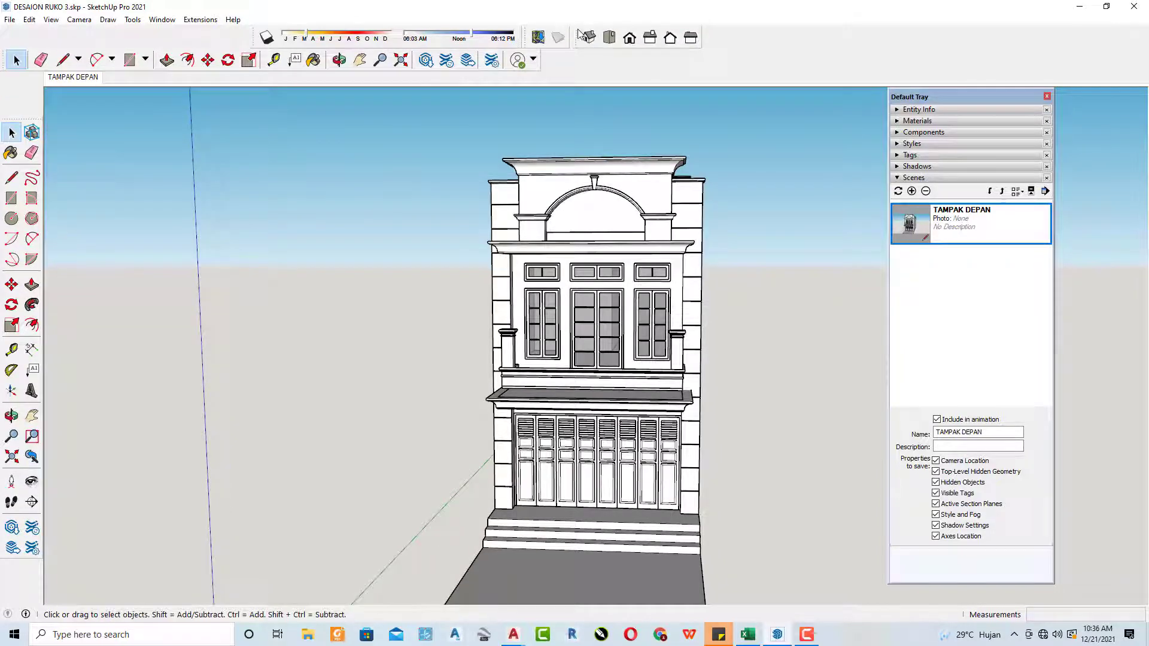
pyautogui.moveTo(574, 30); pyautogui.dragTo(536, 100)
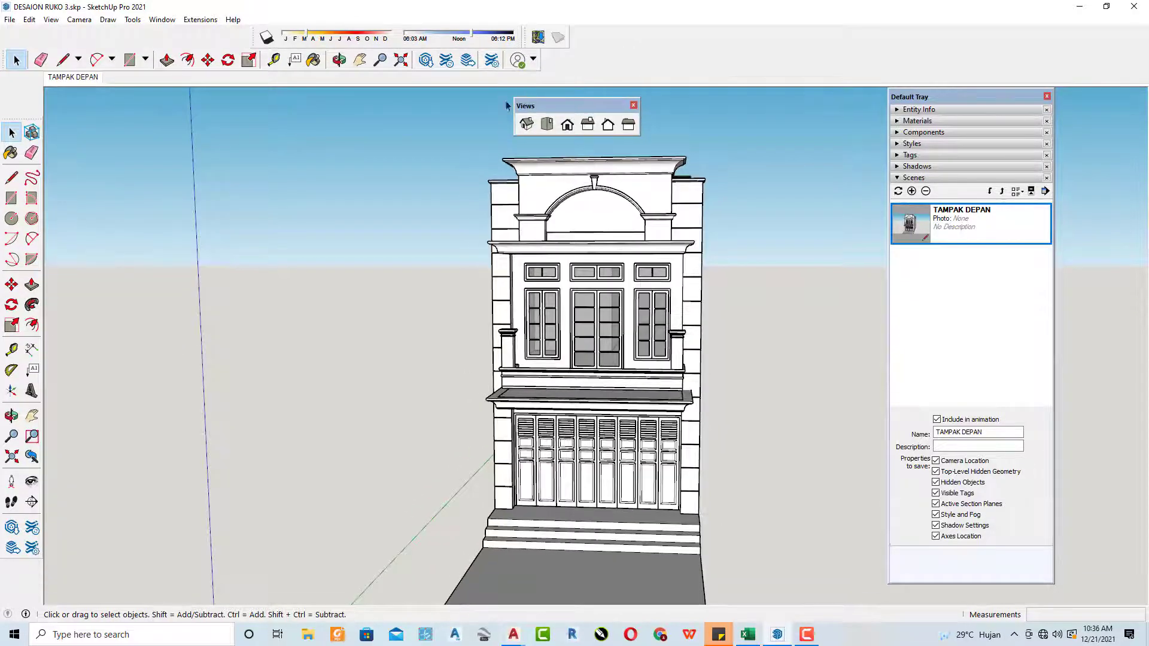
pyautogui.click(51, 19)
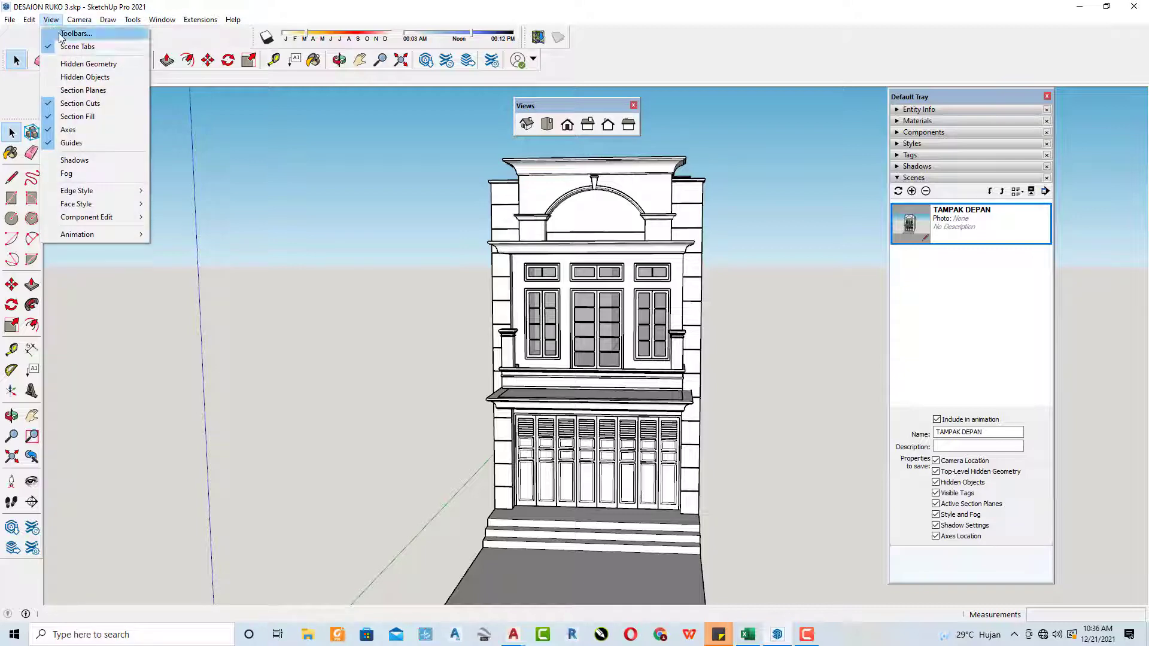
pyautogui.click(62, 34)
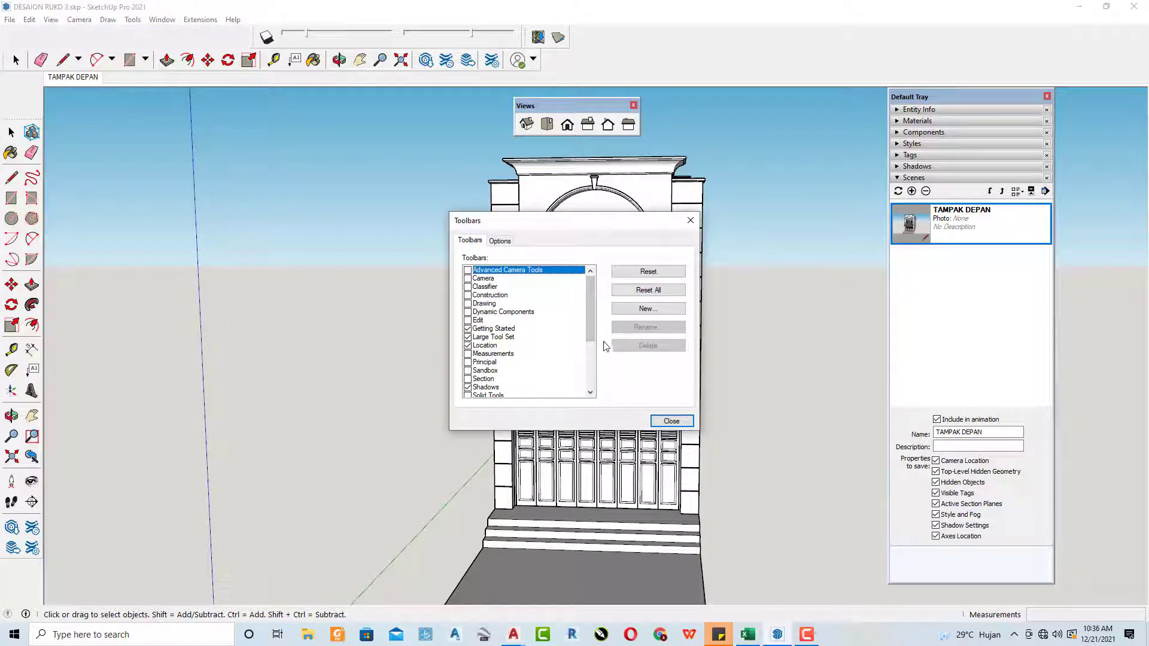
pyautogui.scroll(-3, 592, 326)
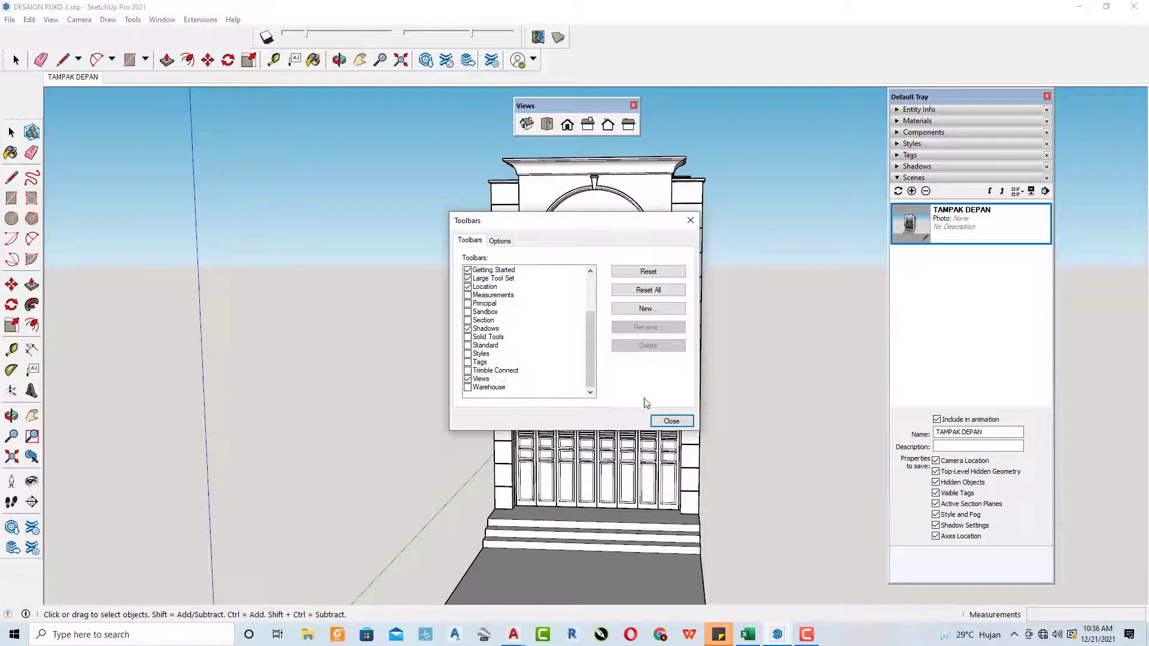
pyautogui.click(690, 221)
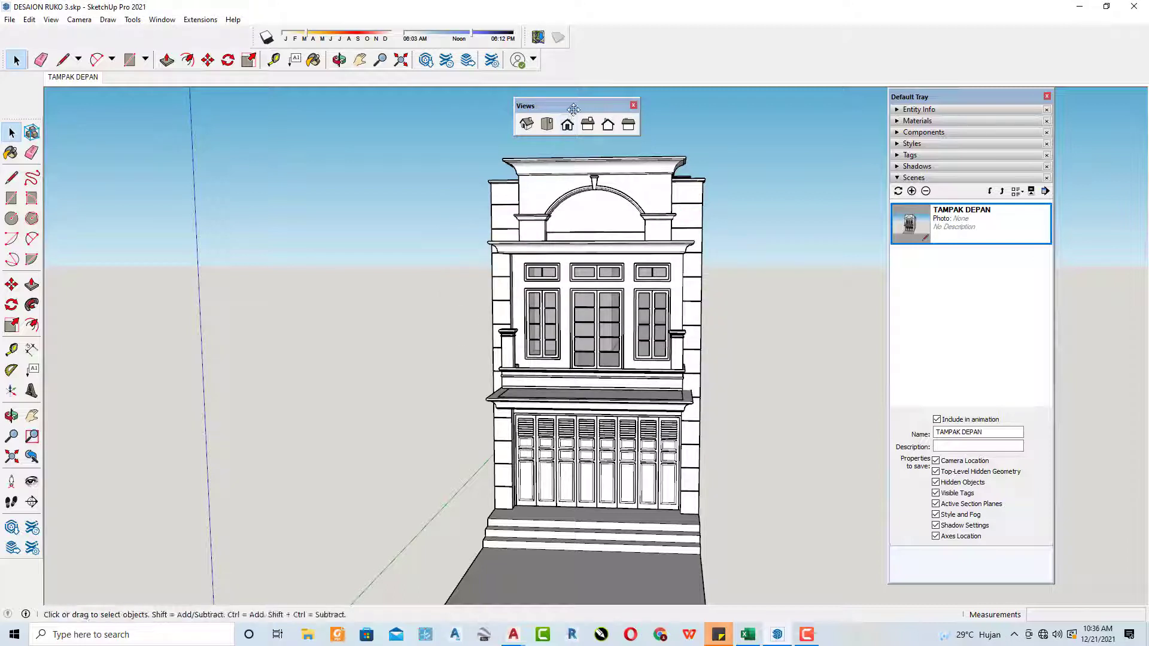
pyautogui.moveTo(567, 120); pyautogui.dragTo(600, 61)
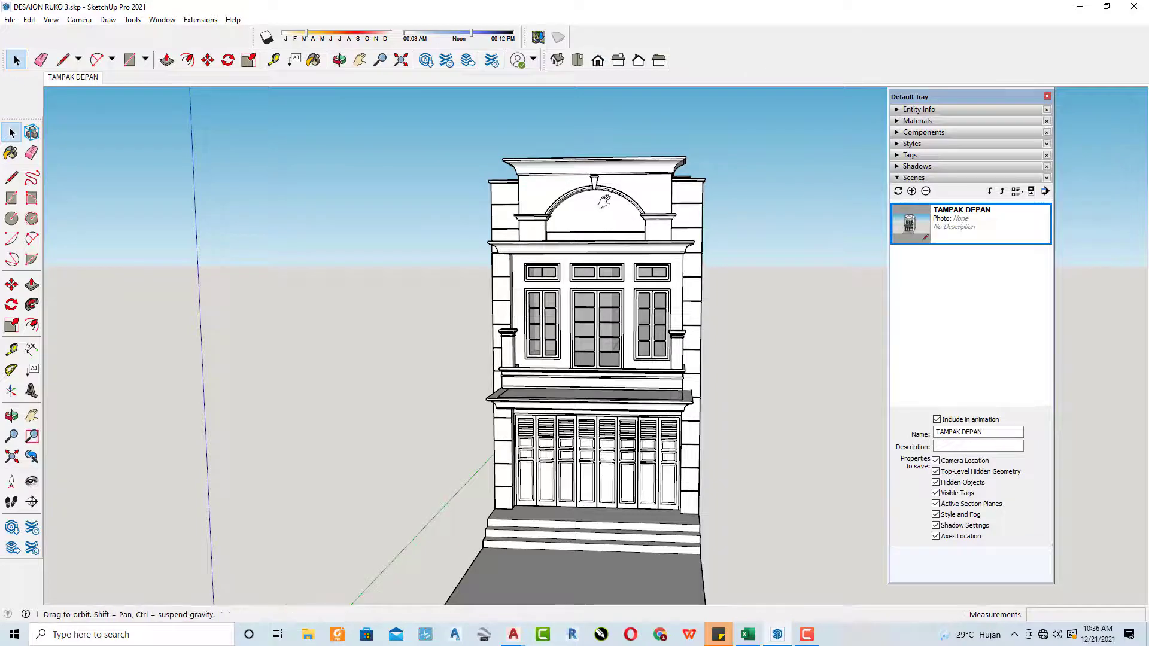
pyautogui.moveTo(624, 214); pyautogui.dragTo(577, 197, button='middle')
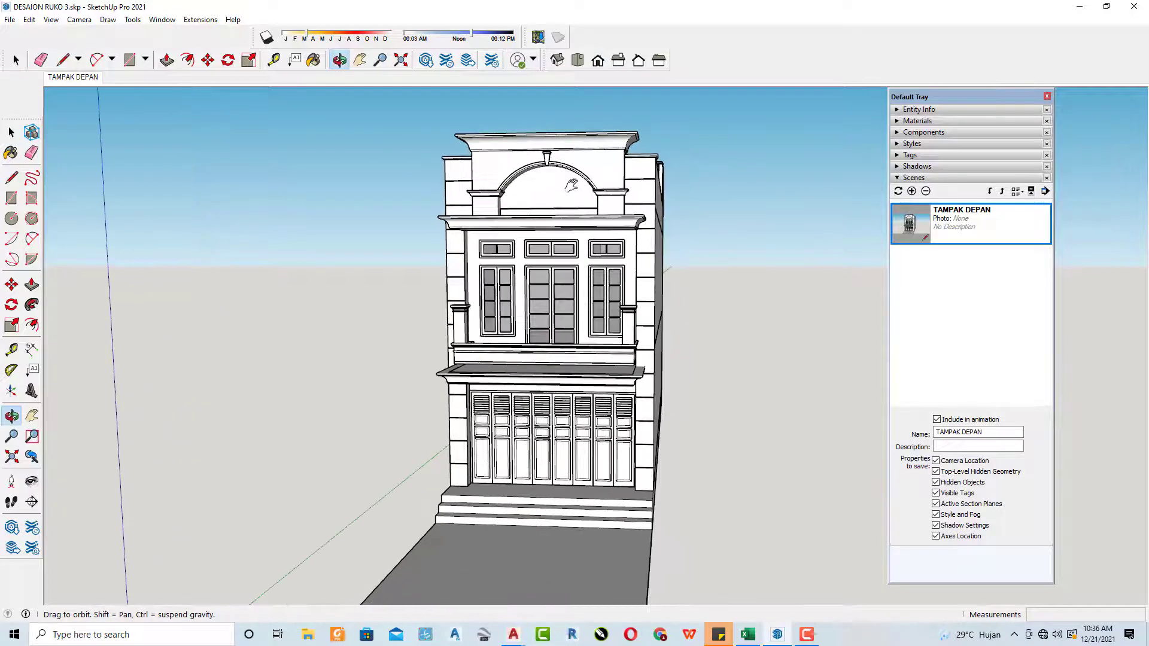
# Step: Show the Front standard view in Parallel Projection and frame the flat elevation
pyautogui.click(598, 60)
pyautogui.moveTo(710, 249)
pyautogui.mouseDown(button='middle')
pyautogui.moveTo(609, 195)
pyautogui.moveTo(571, 192)
pyautogui.mouseUp(button='middle')
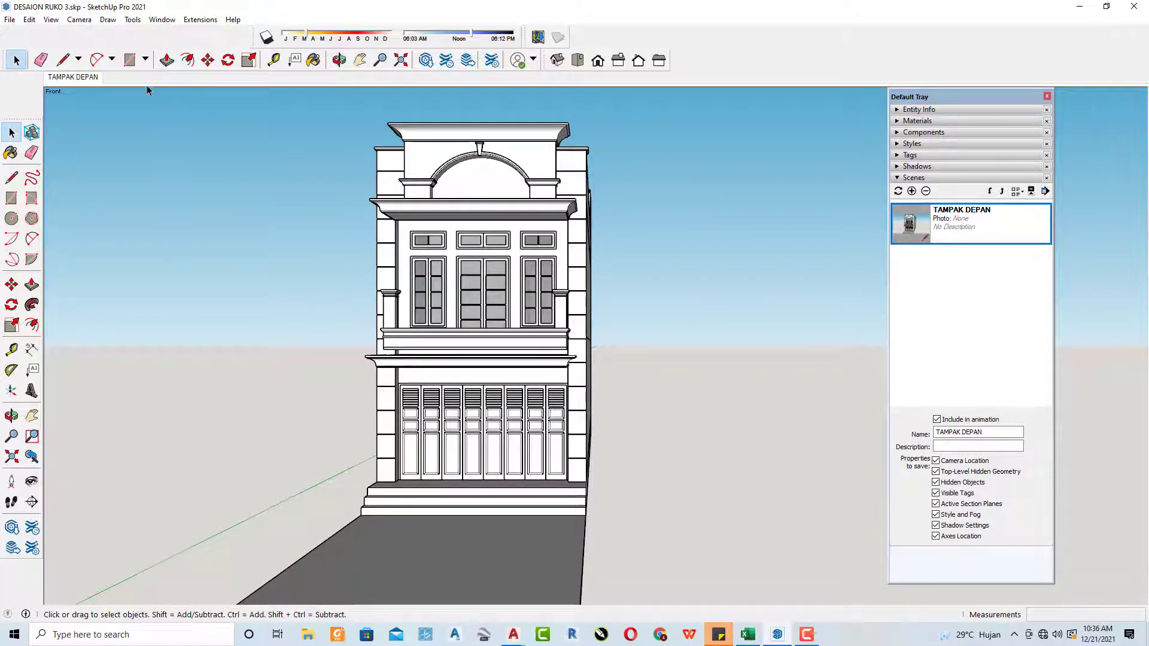
pyautogui.click(79, 19)
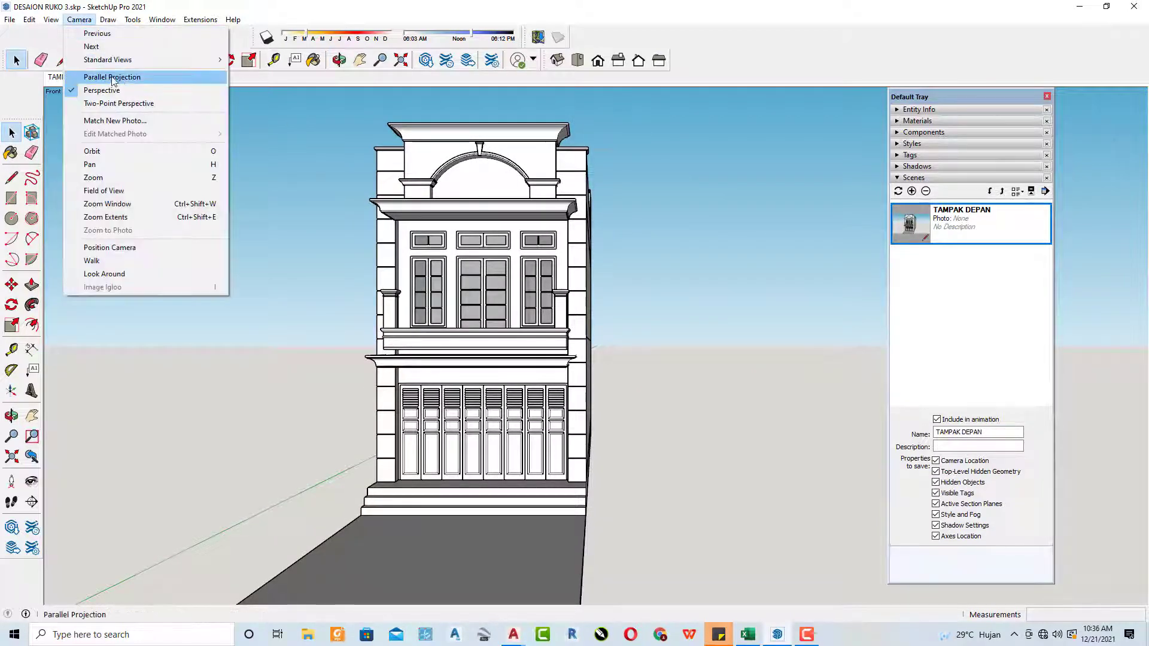
pyautogui.click(71, 77)
pyautogui.click(82, 19)
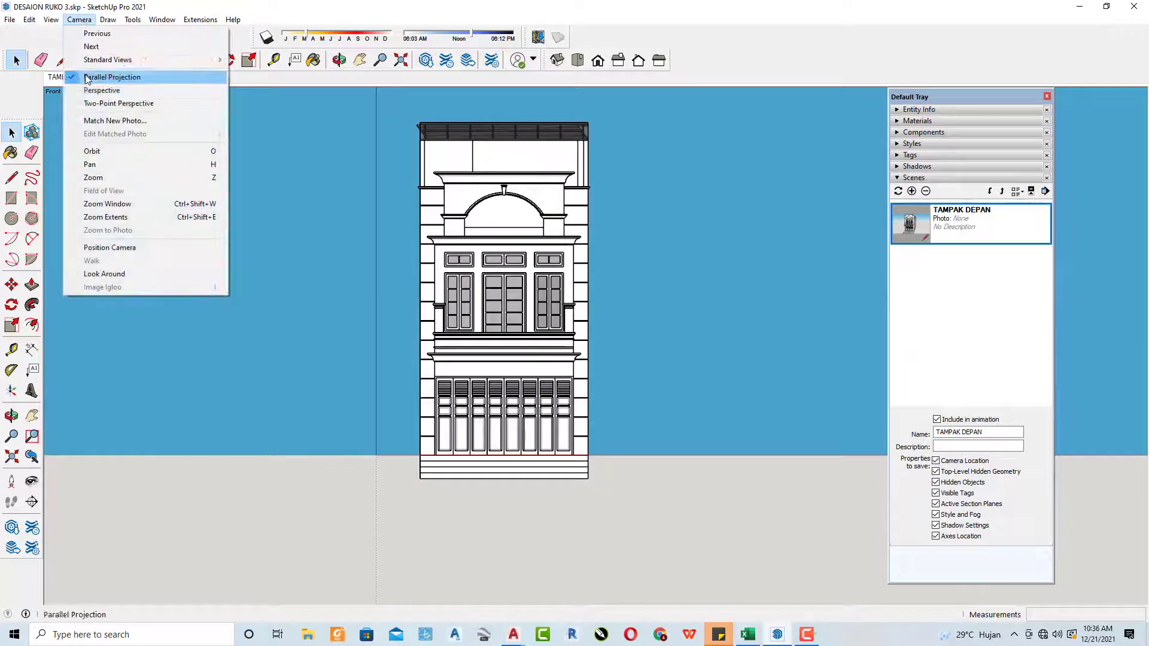
pyautogui.click(90, 91)
pyautogui.click(79, 19)
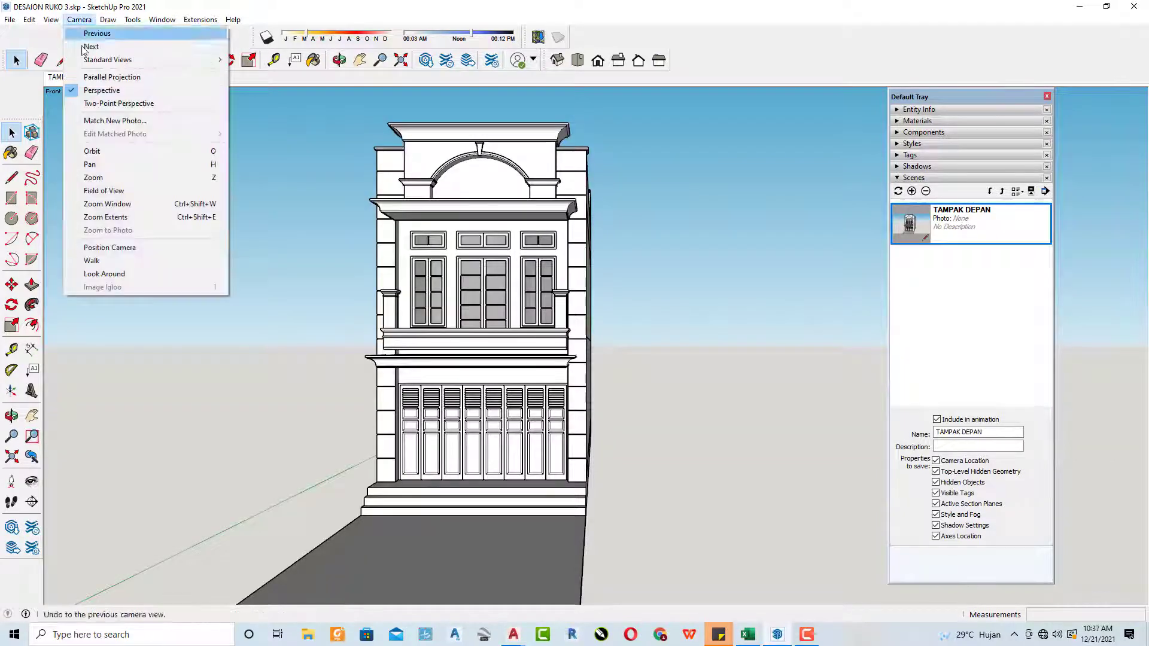
pyautogui.click(109, 77)
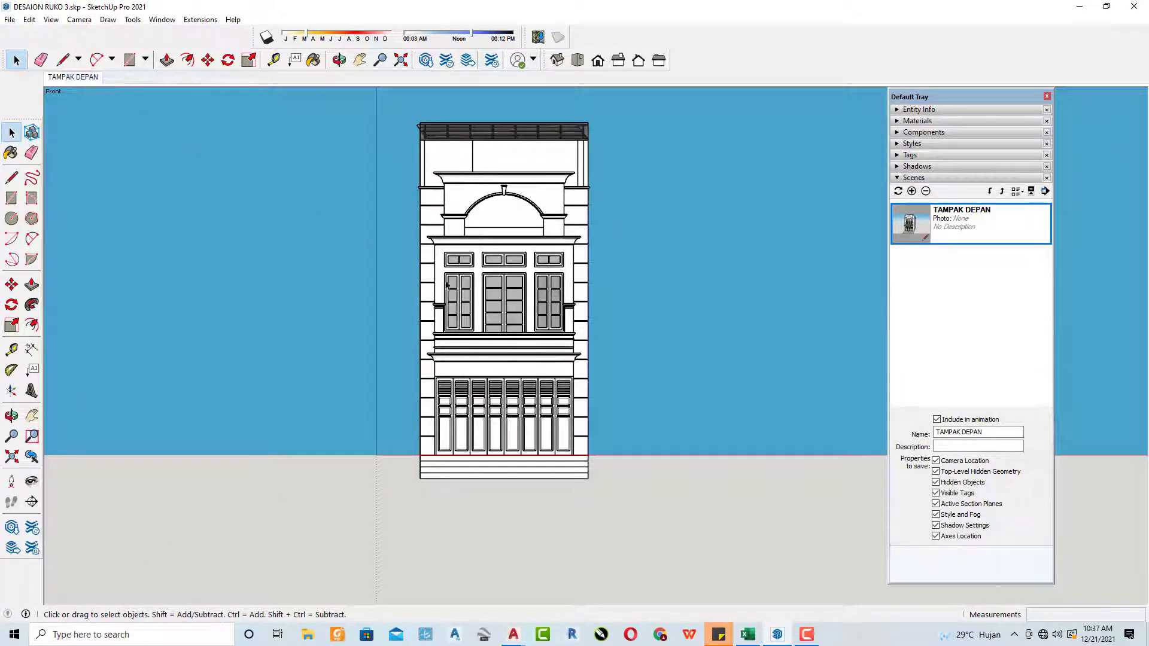
pyautogui.scroll(2, 497, 316)
pyautogui.scroll(1, 492, 323)
pyautogui.scroll(-1, 503, 347)
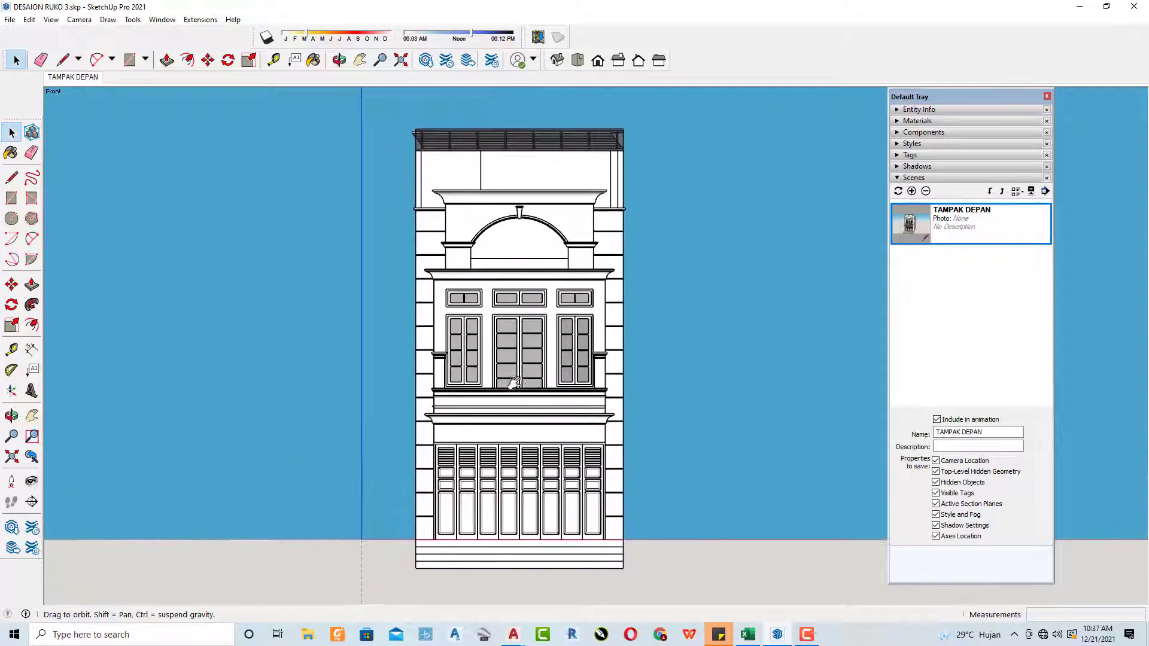
pyautogui.keyDown('shift'); pyautogui.moveTo(522, 387); pyautogui.dragTo(519, 345, button='middle'); pyautogui.keyUp('shift')
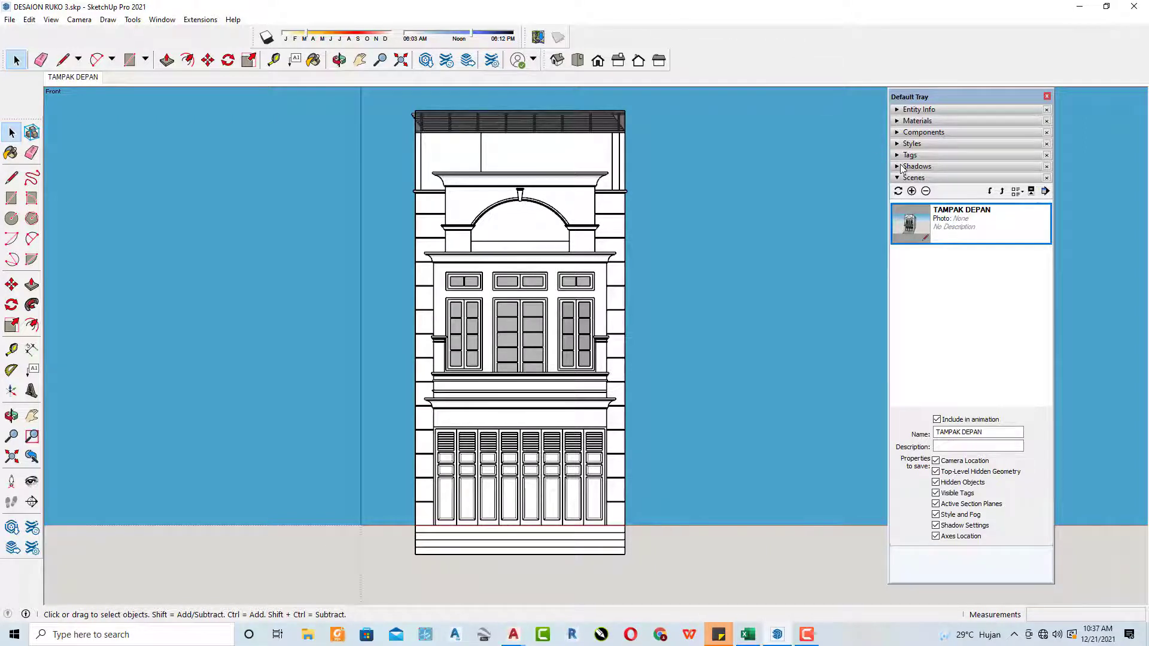
# Step: Apply the Default Styles' Construction Documentation Style for a white background
pyautogui.click(911, 144)
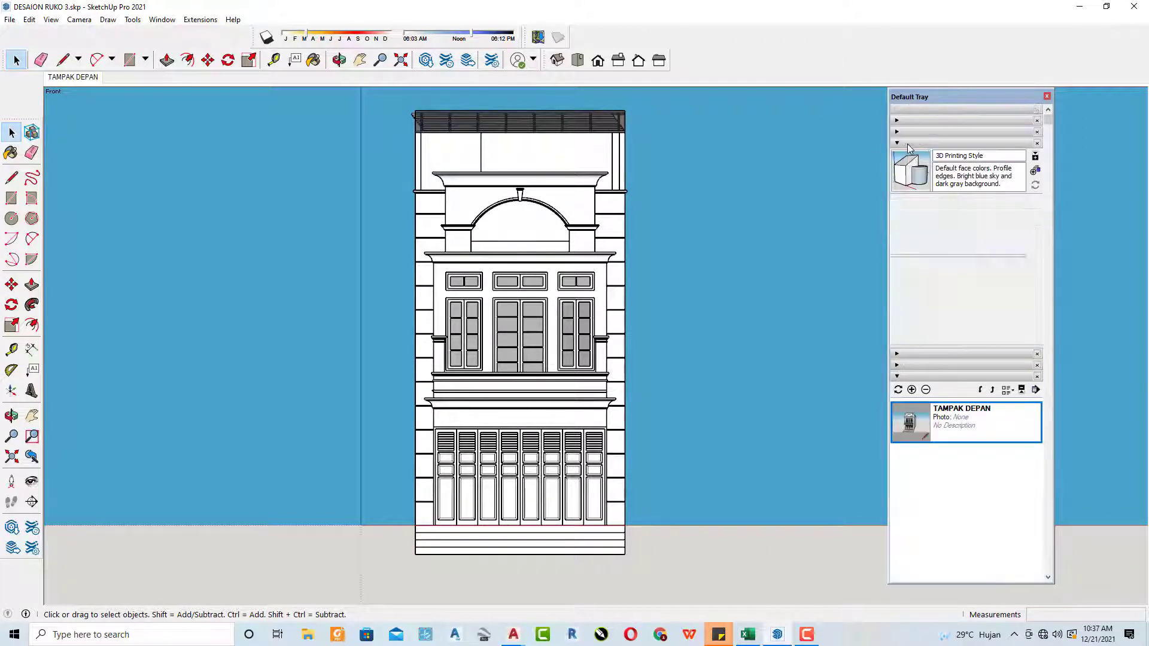
pyautogui.click(1022, 220)
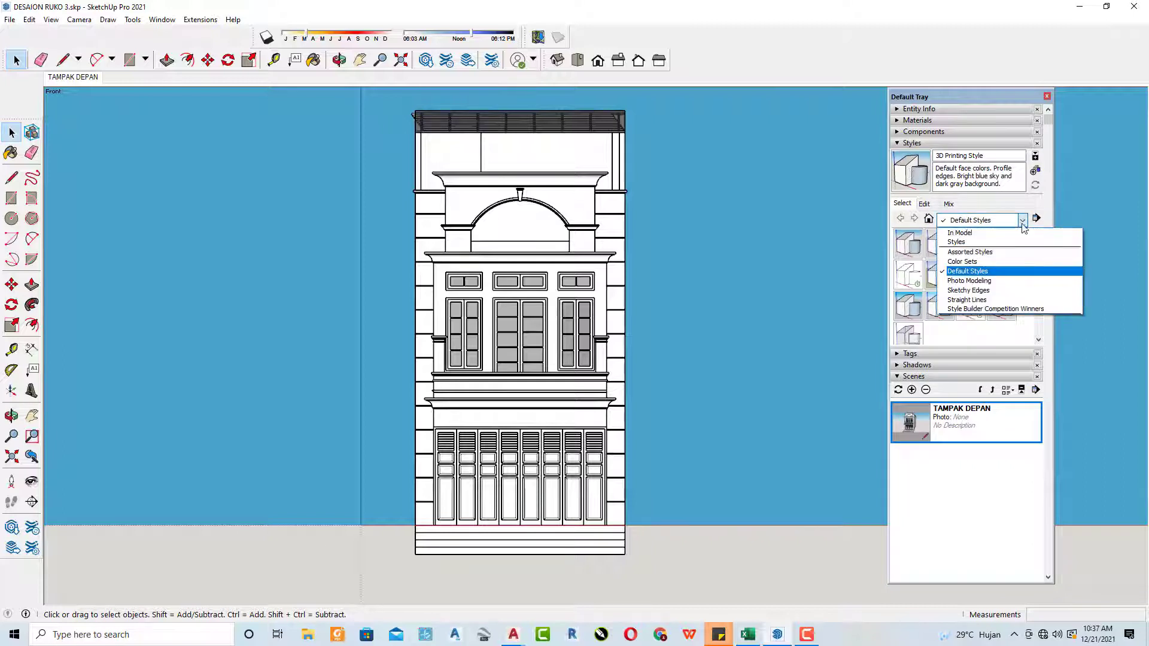
pyautogui.click(971, 272)
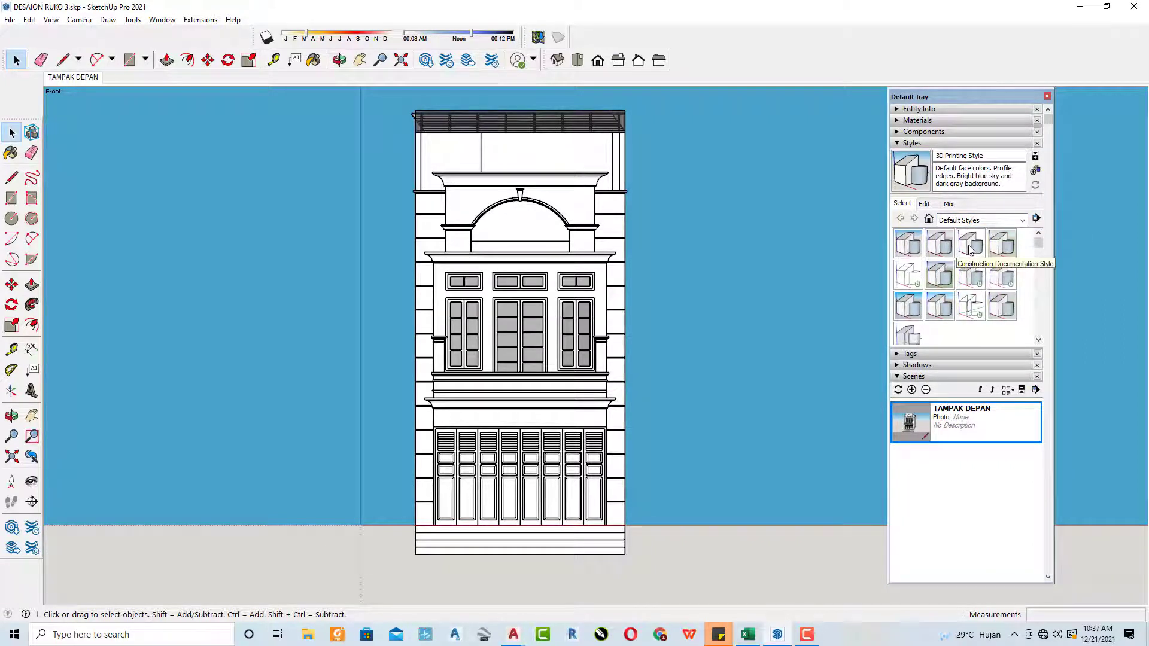
pyautogui.click(970, 250)
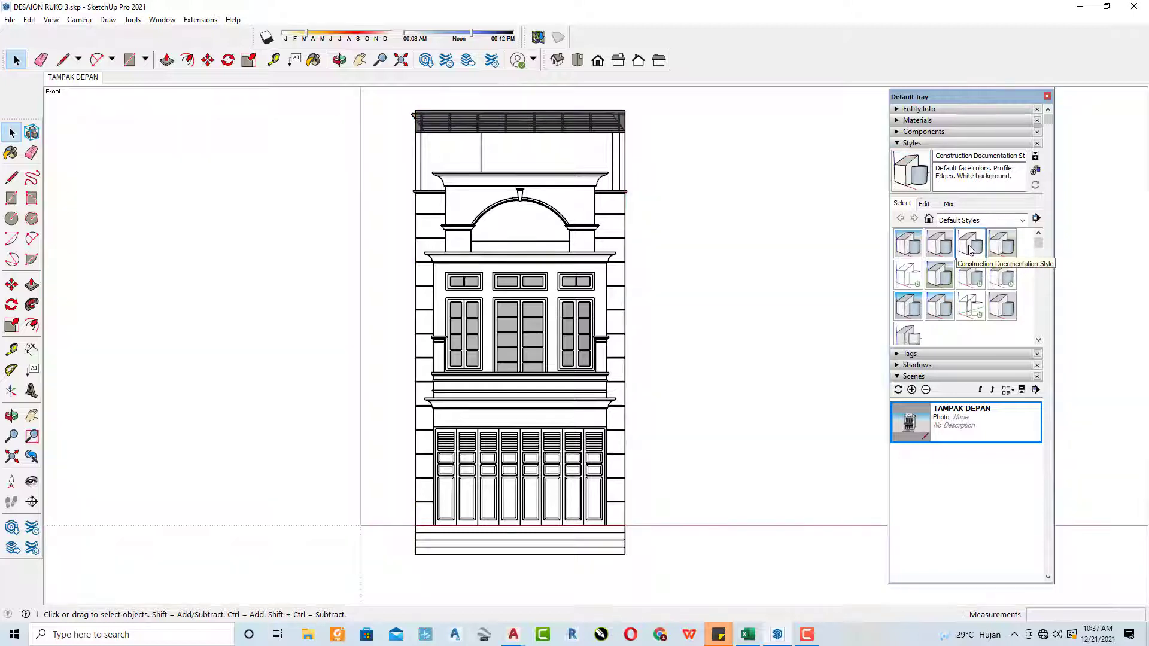
pyautogui.press('o')
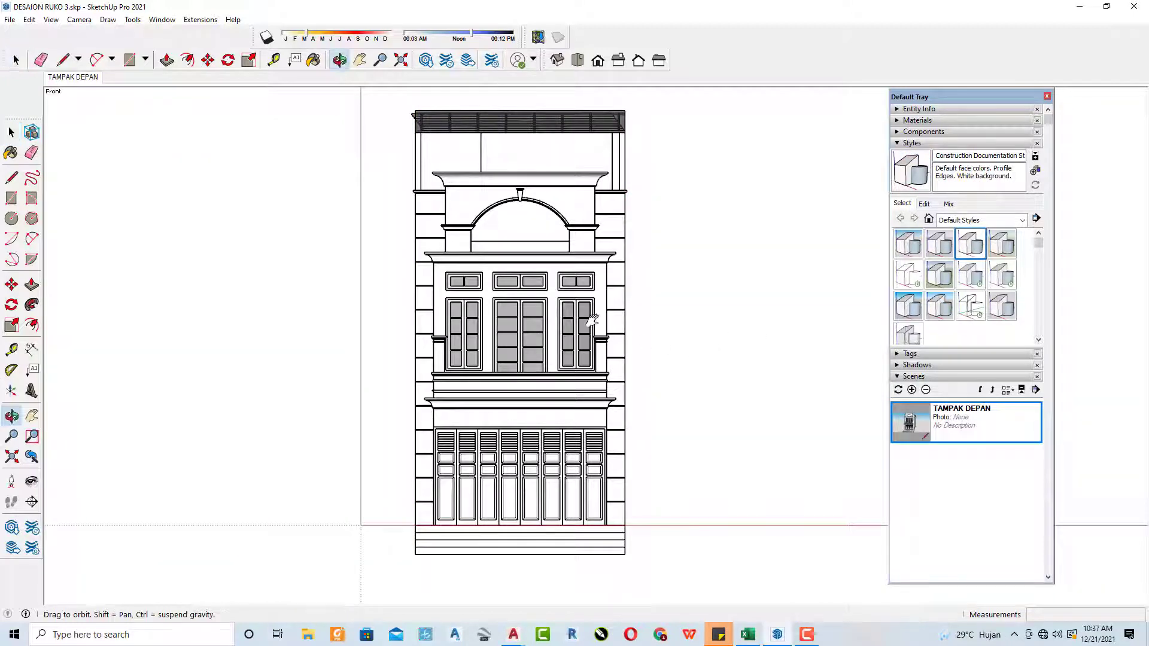
pyautogui.moveTo(673, 347)
pyautogui.mouseDown()
pyautogui.moveTo(589, 323)
pyautogui.moveTo(672, 341)
pyautogui.mouseUp()
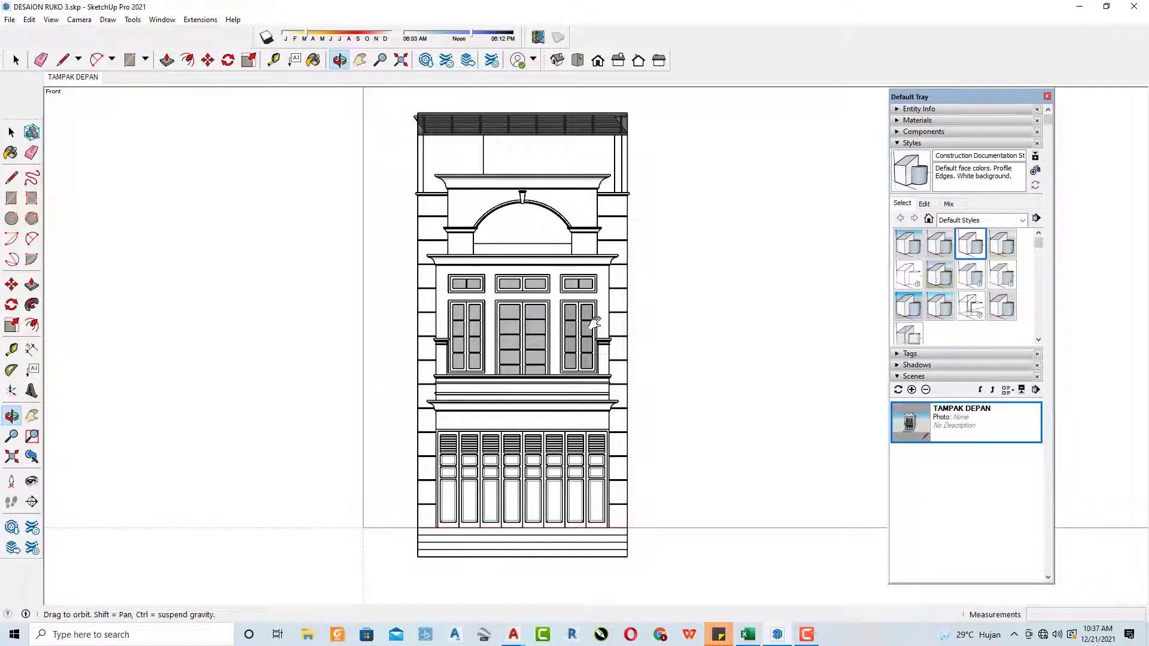
pyautogui.press('space')
# Step: Update all properties of the TAMPAK DEPAN scene with the documentation-style view
pyautogui.rightClick(971, 421)
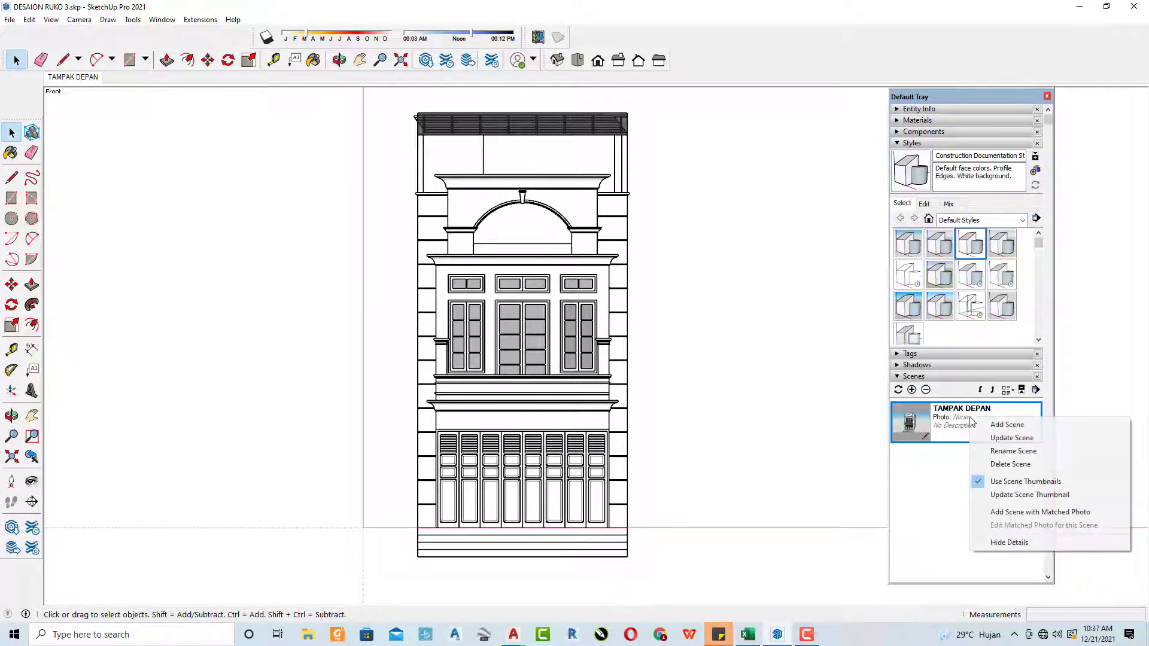
pyautogui.click(1004, 441)
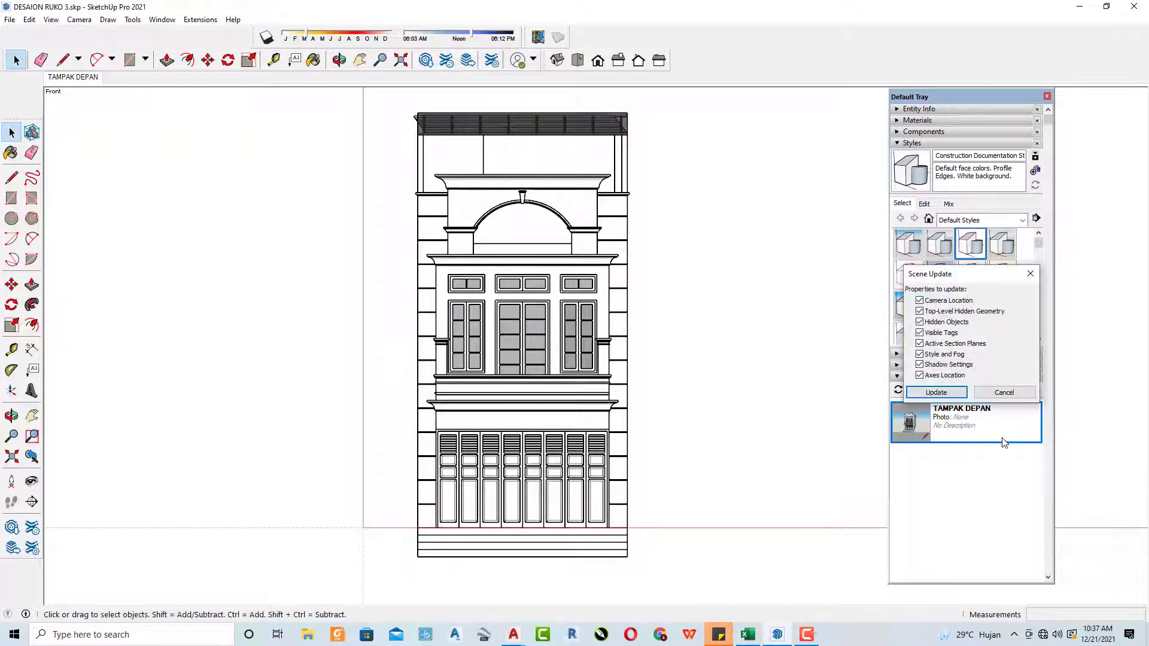
pyautogui.click(937, 395)
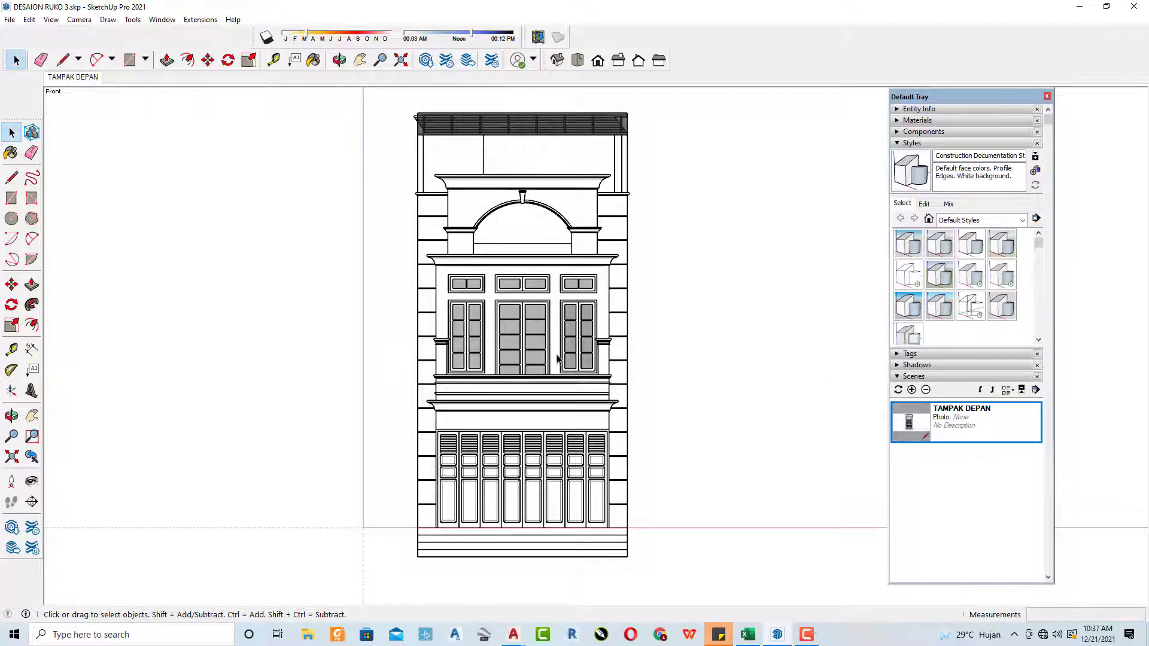
# Step: Recentre the front elevation with Zoom Extents, update TAMPAK DEPAN again, and add Scene 2
pyautogui.moveTo(556, 358)
pyautogui.keyDown('shift'); pyautogui.mouseDown(button='middle')
pyautogui.moveTo(549, 346)
pyautogui.moveTo(552, 355)
pyautogui.mouseUp(button='middle'); pyautogui.keyUp('shift')
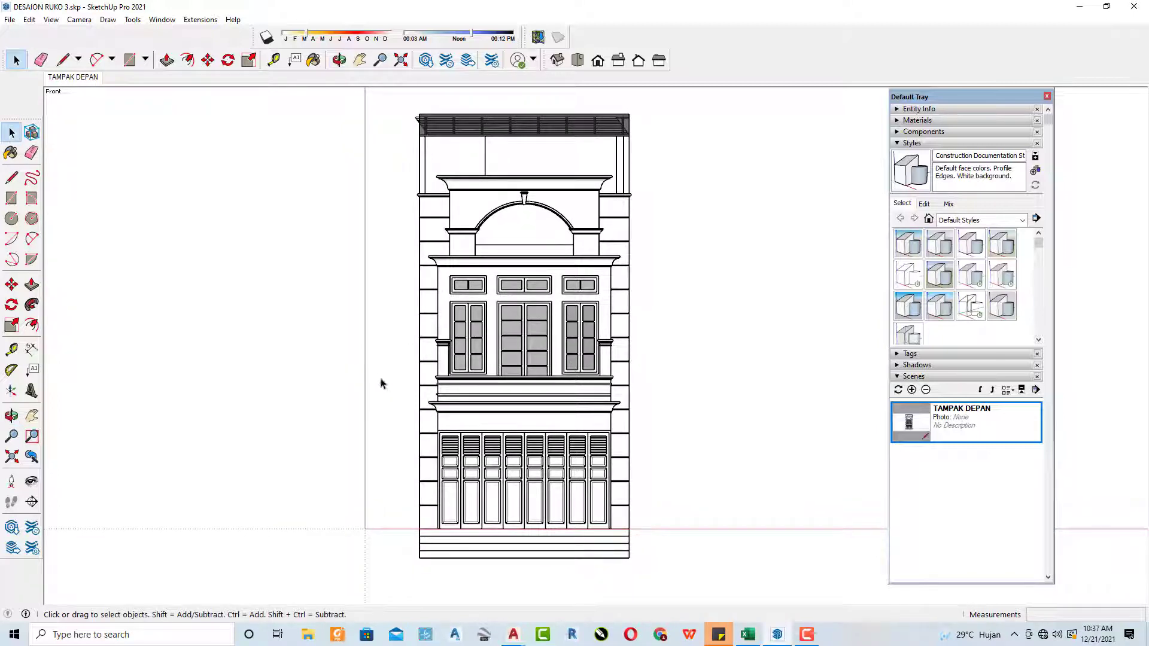
pyautogui.click(12, 459)
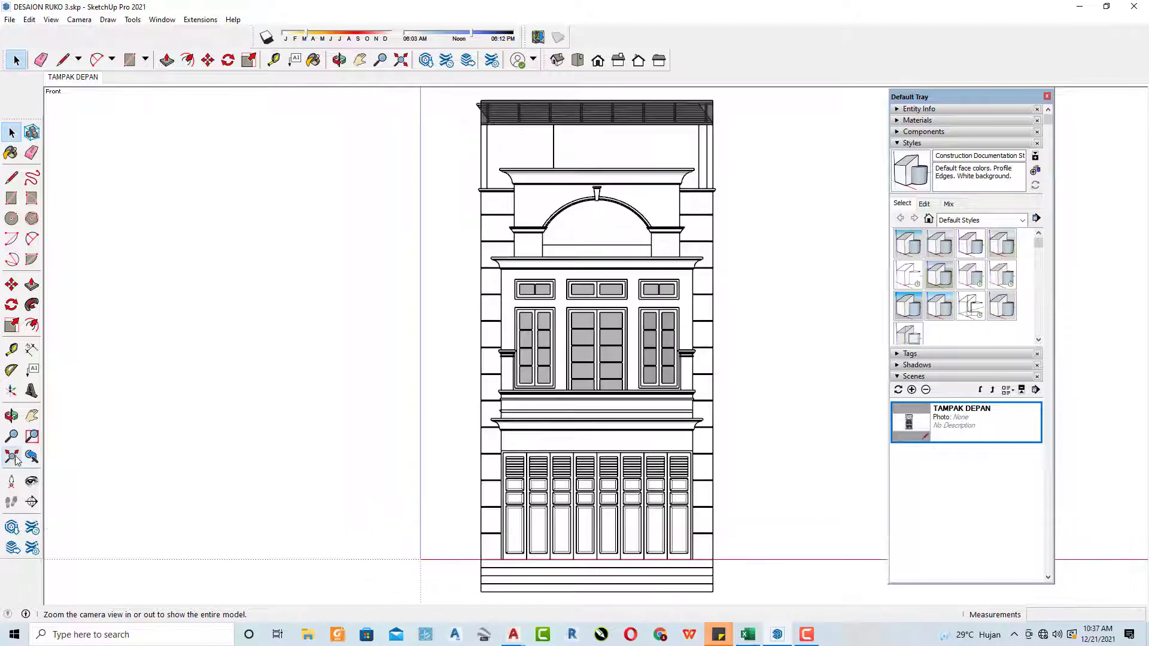
pyautogui.moveTo(623, 421); pyautogui.dragTo(541, 412, button='middle')
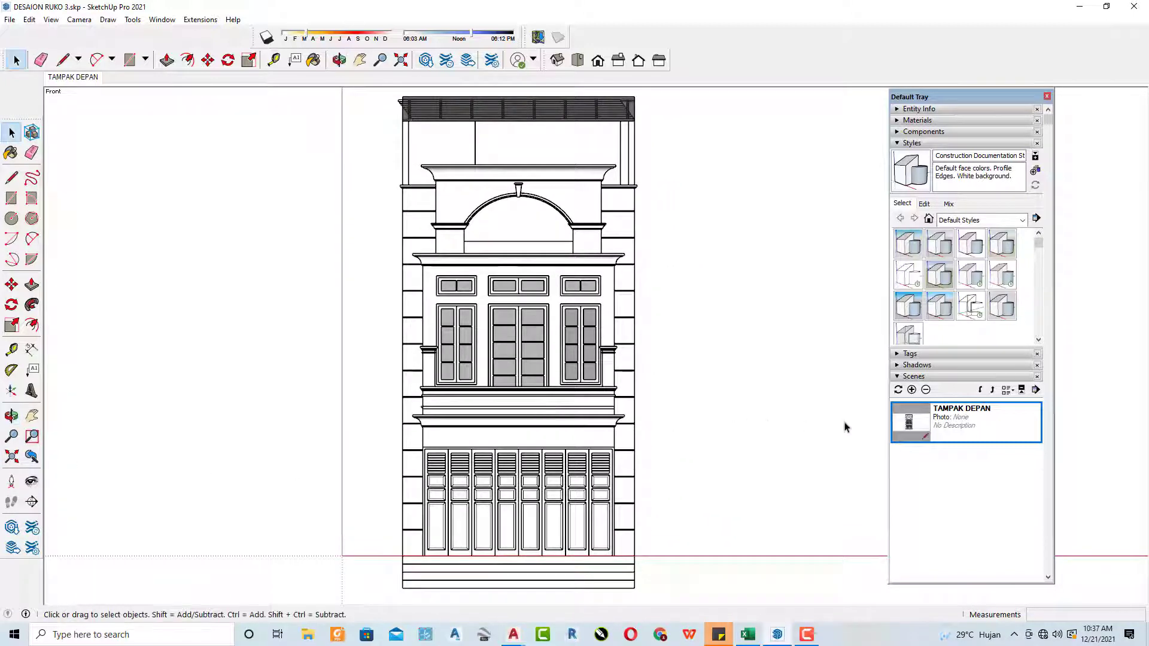
pyautogui.rightClick(936, 426)
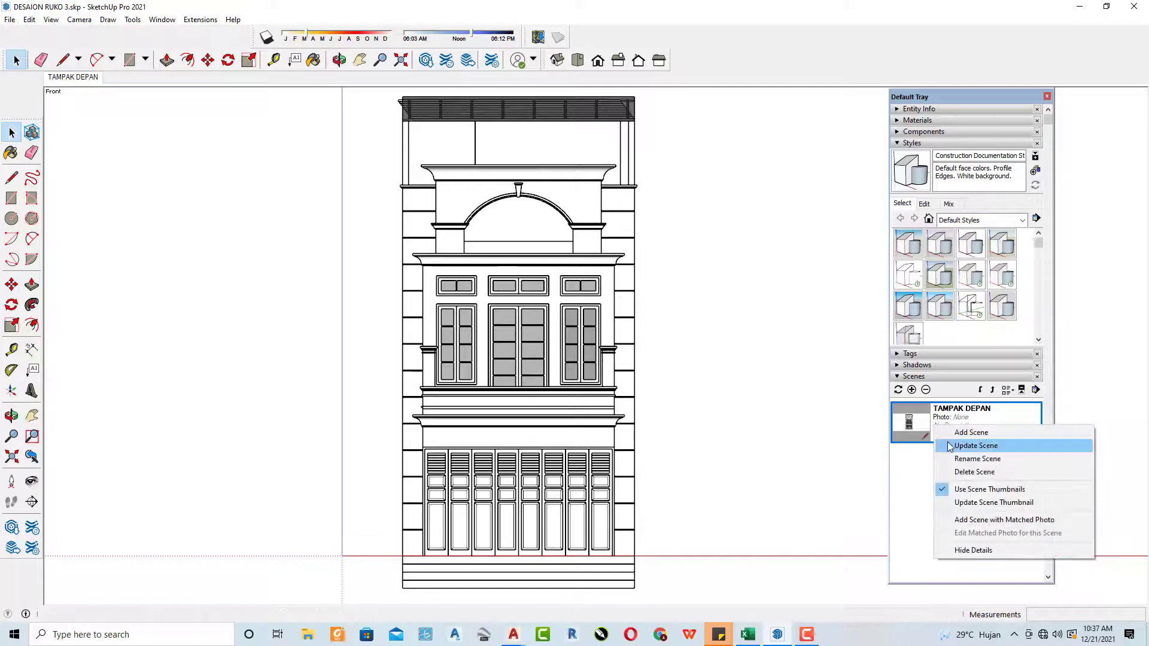
pyautogui.click(952, 446)
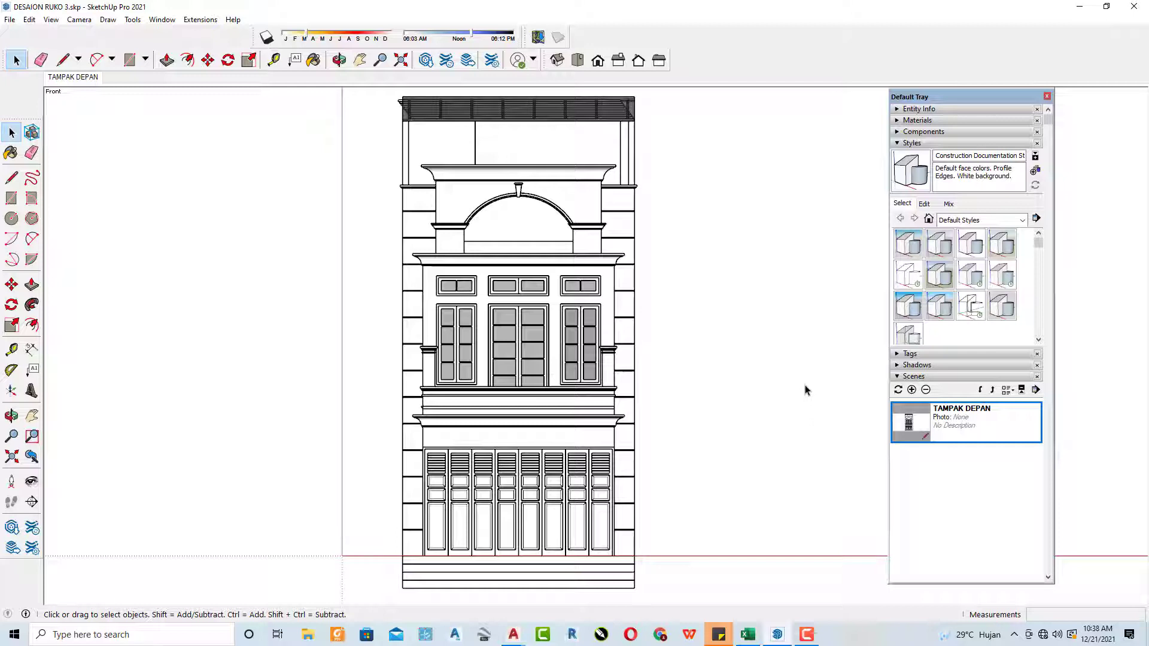
pyautogui.click(912, 390)
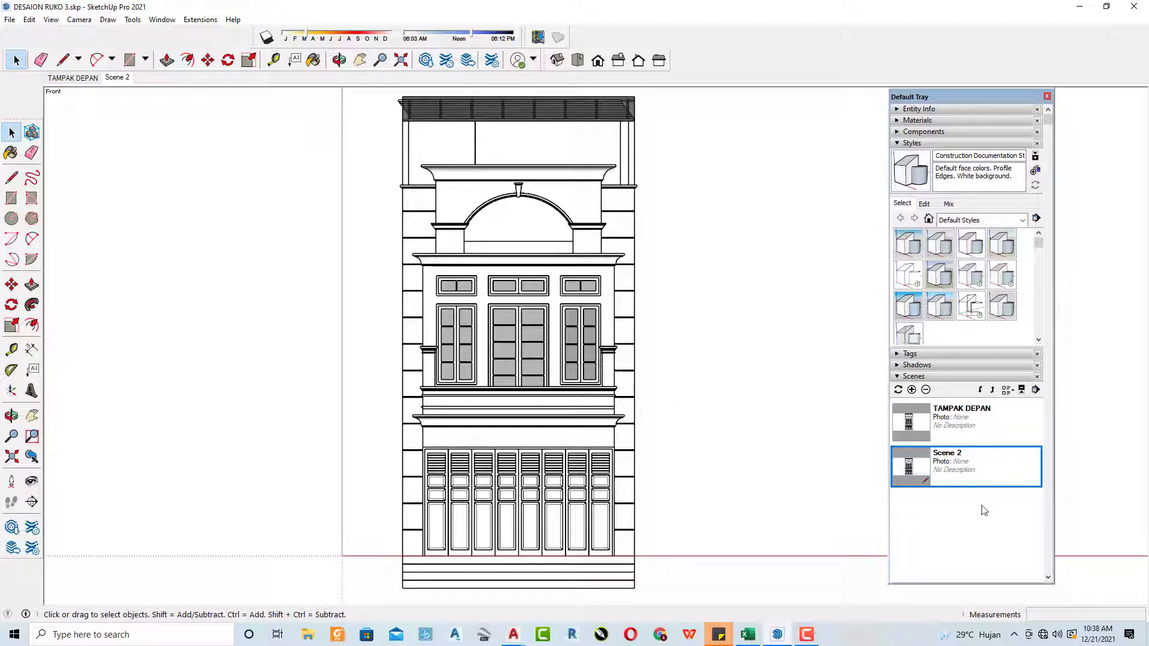
# Step: Rename Scene 2 to 'TS KANAN' in the scene details
pyautogui.click(1005, 495)
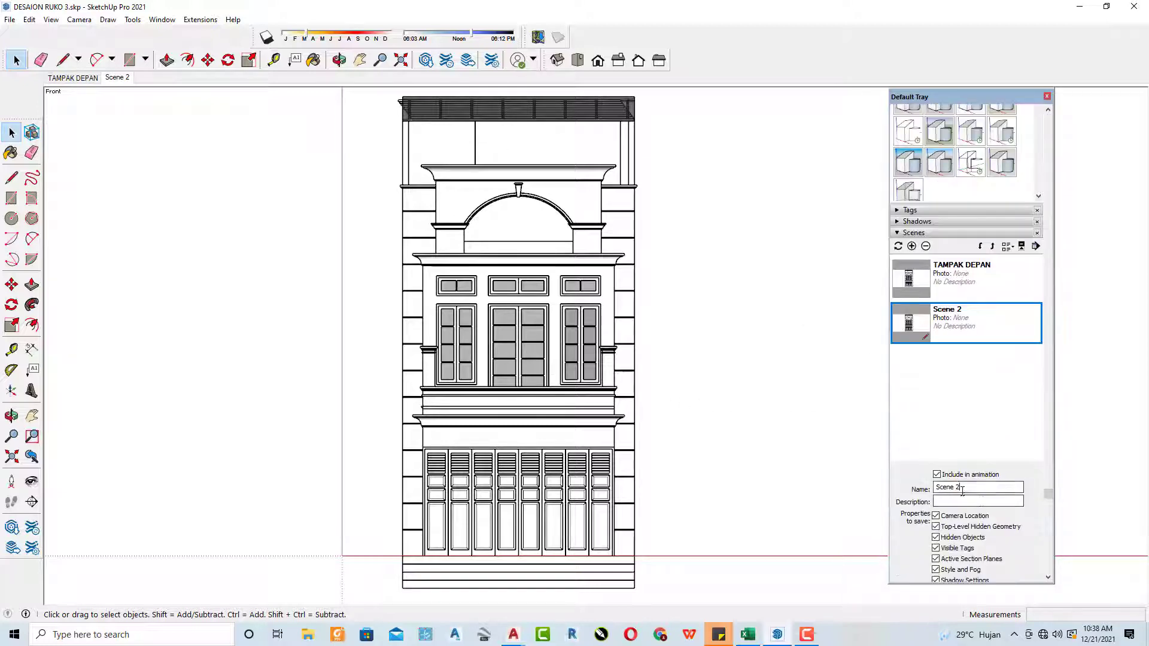
pyautogui.press('BackSpace')
pyautogui.write('tA')
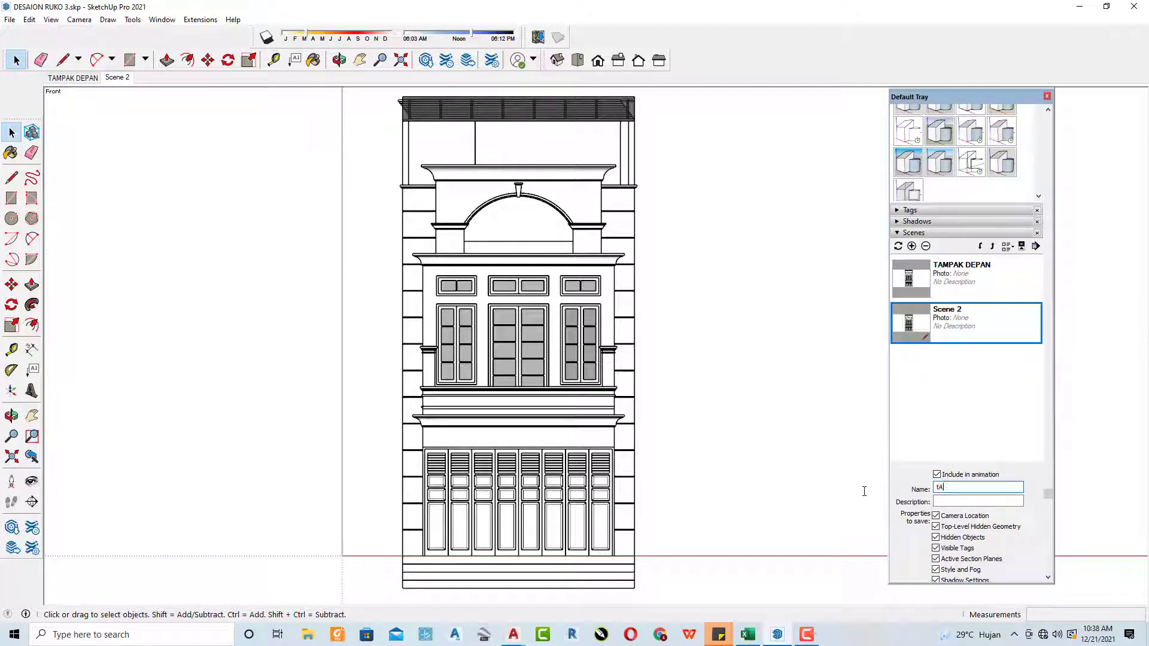
pyautogui.press('BackSpace')
pyautogui.write('TS KANAN')
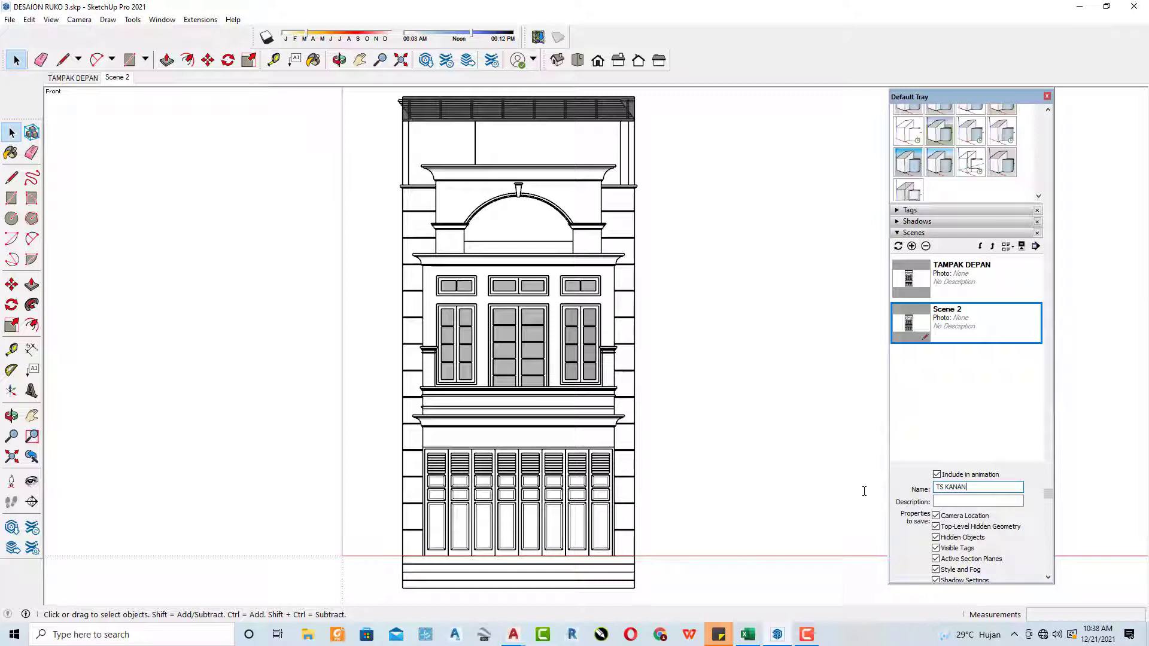
pyautogui.press('Return')
# Step: Switch to the Right view, dock the tray at the right edge, and centre the elevation
pyautogui.click(616, 60)
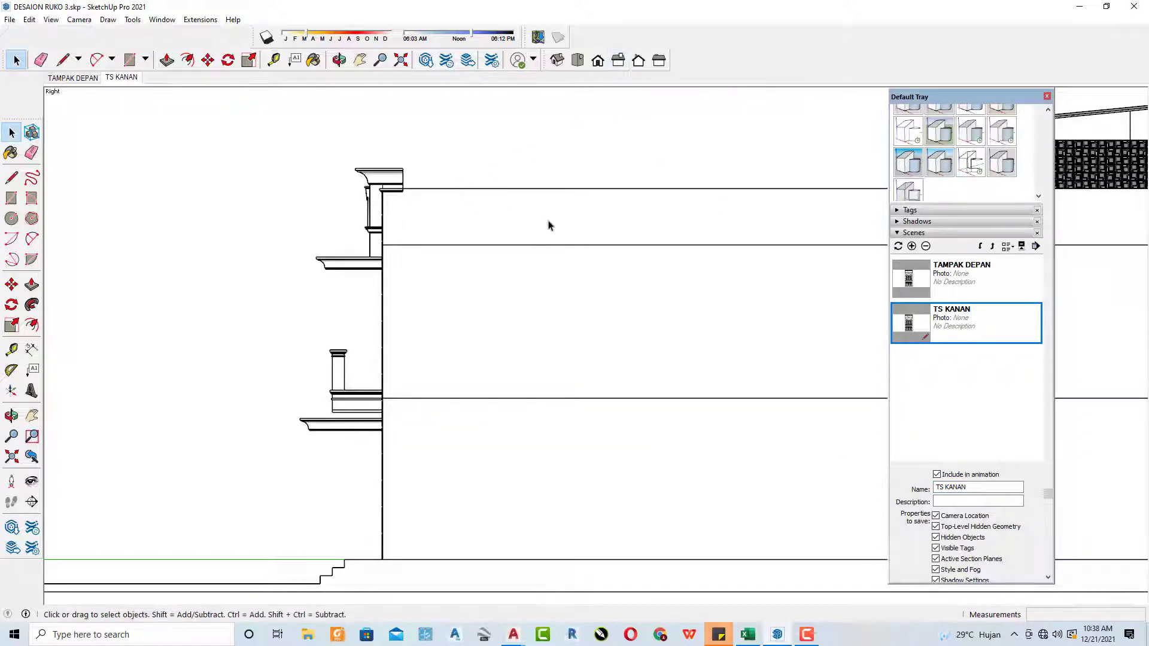
pyautogui.keyDown('shift'); pyautogui.moveTo(637, 254); pyautogui.dragTo(439, 235, button='middle'); pyautogui.keyUp('shift')
pyautogui.moveTo(954, 99); pyautogui.dragTo(1061, 138)
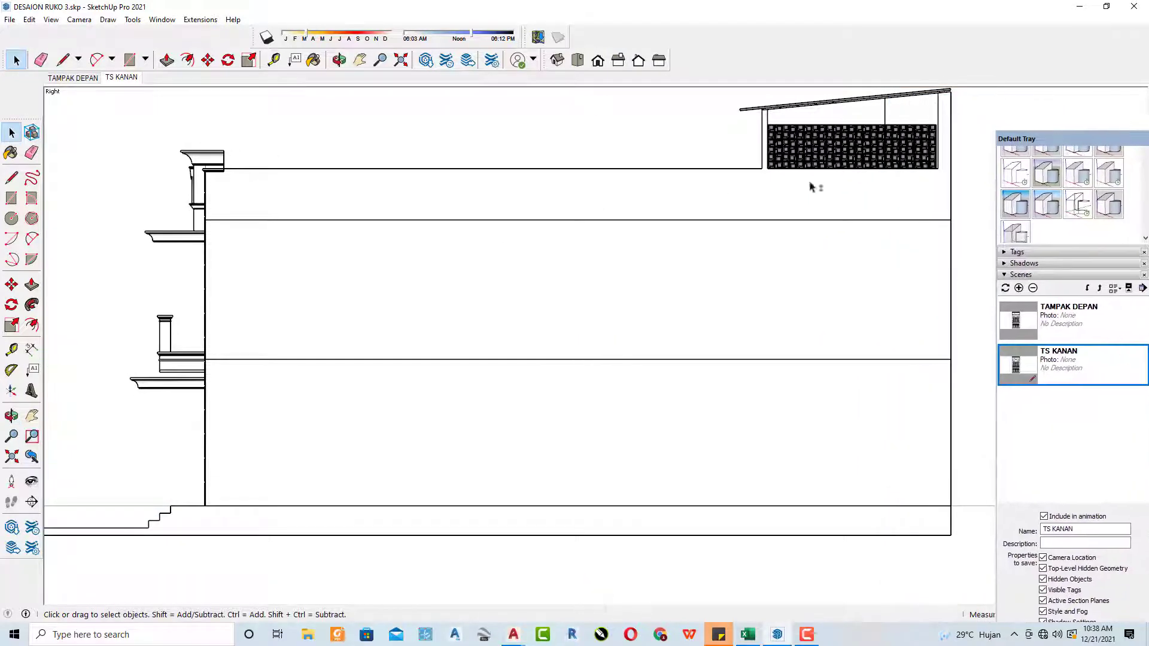
pyautogui.keyDown('shift'); pyautogui.moveTo(744, 210); pyautogui.dragTo(754, 221, button='middle'); pyautogui.keyUp('shift')
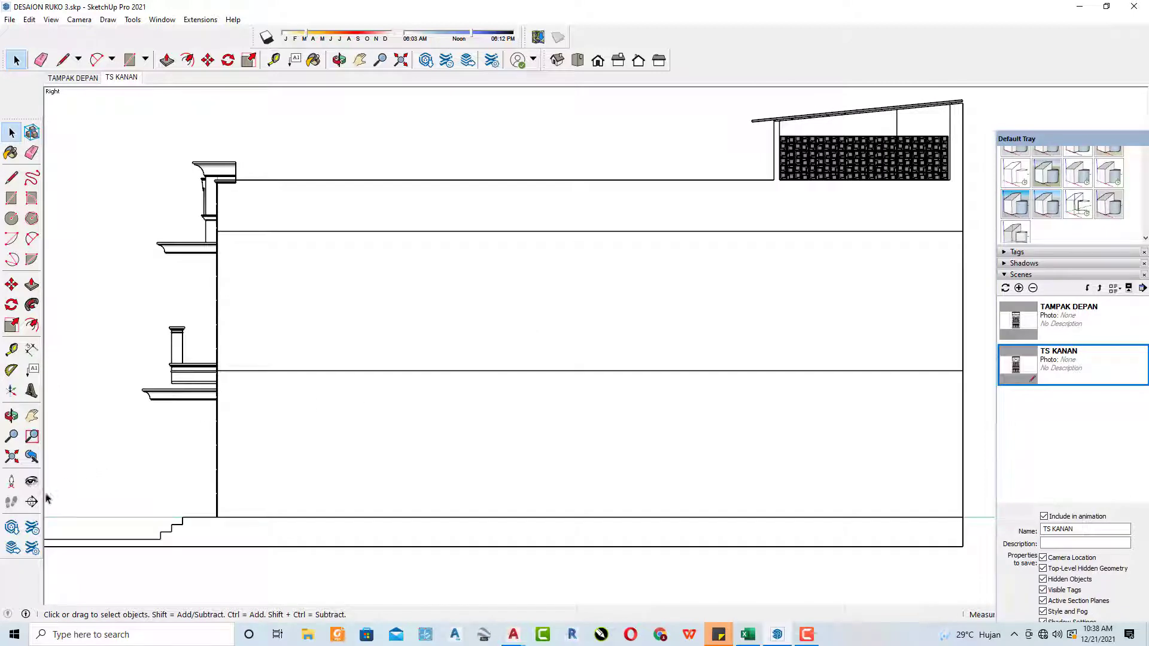
pyautogui.click(11, 458)
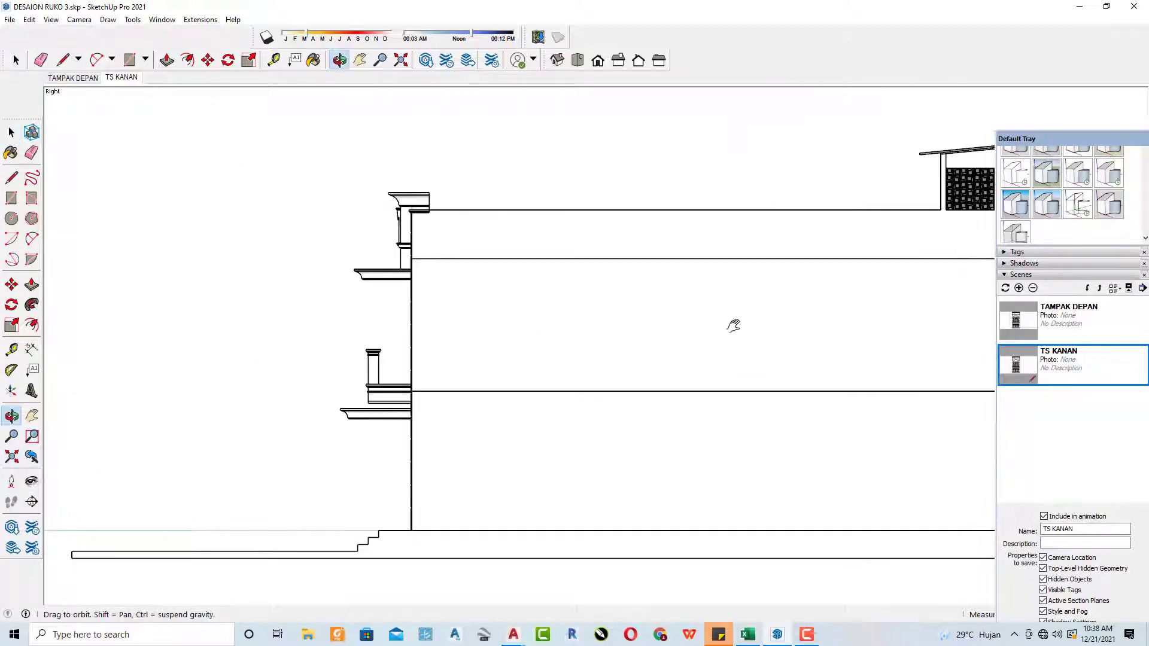
pyautogui.keyDown('shift'); pyautogui.moveTo(734, 342); pyautogui.dragTo(698, 326, button='middle'); pyautogui.keyUp('shift')
pyautogui.moveTo(826, 251)
pyautogui.keyDown('shift'); pyautogui.mouseDown(button='middle')
pyautogui.moveTo(733, 246)
pyautogui.moveTo(751, 239)
pyautogui.mouseUp(button='middle'); pyautogui.keyUp('shift')
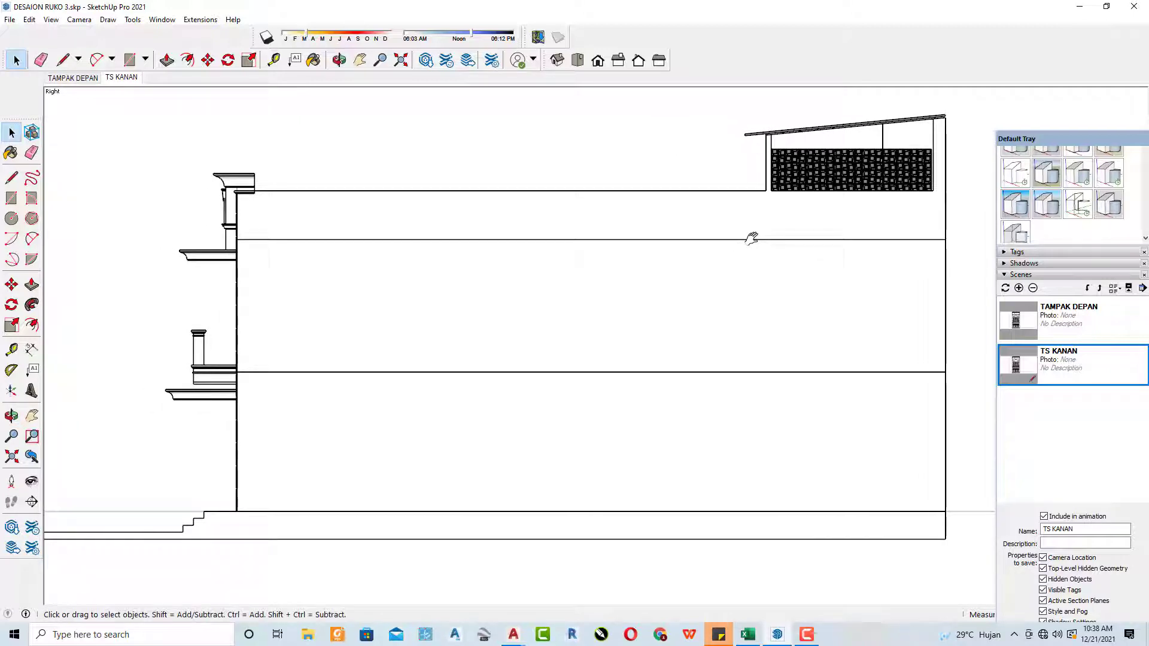
# Step: Update the TS KANAN scene so it stores the right side elevation
pyautogui.rightClick(1070, 364)
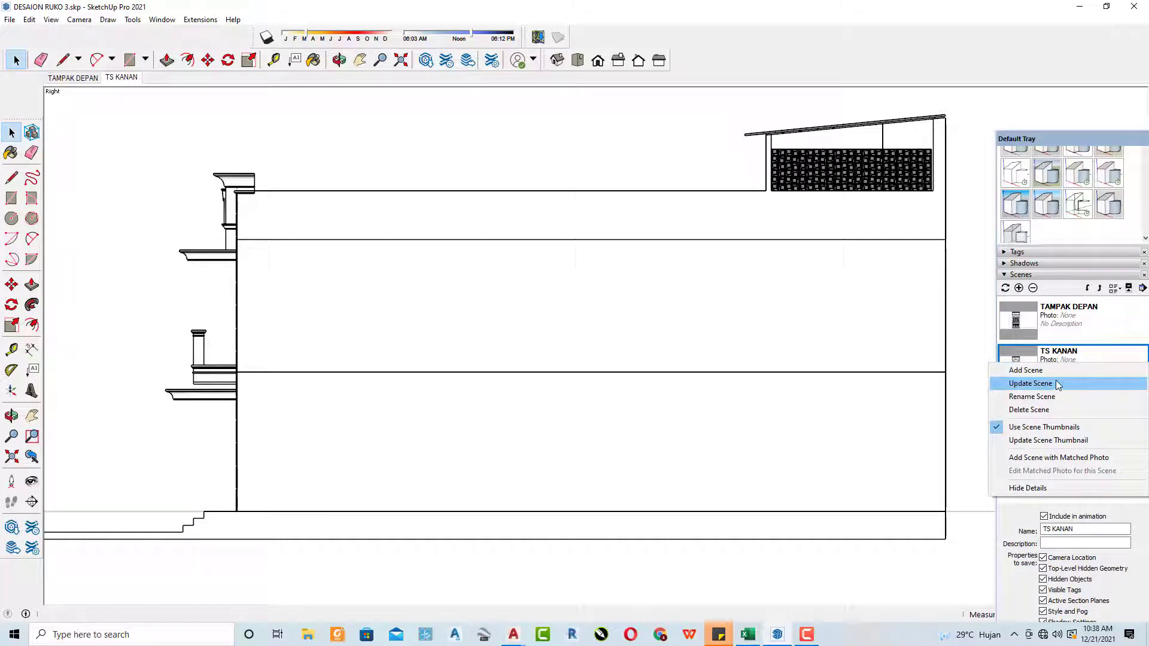
pyautogui.click(1060, 385)
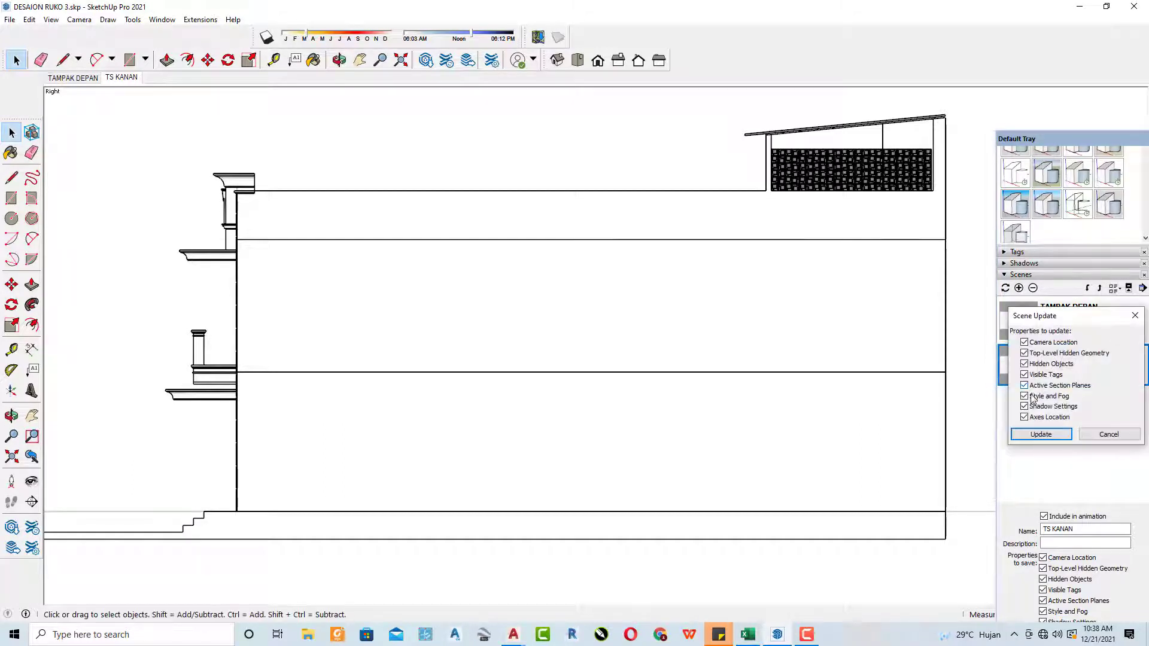
pyautogui.click(1041, 435)
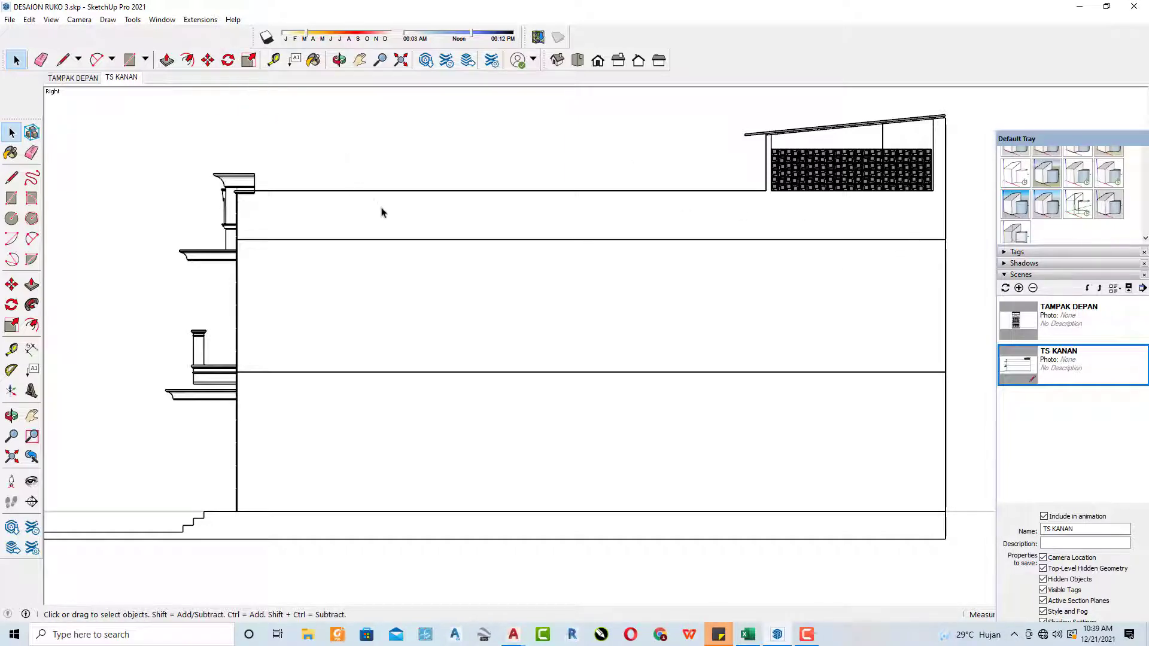
# Step: Open the lower side-wall group, select and deselect its face, then exit it
pyautogui.doubleClick(400, 245)
pyautogui.doubleClick(295, 402)
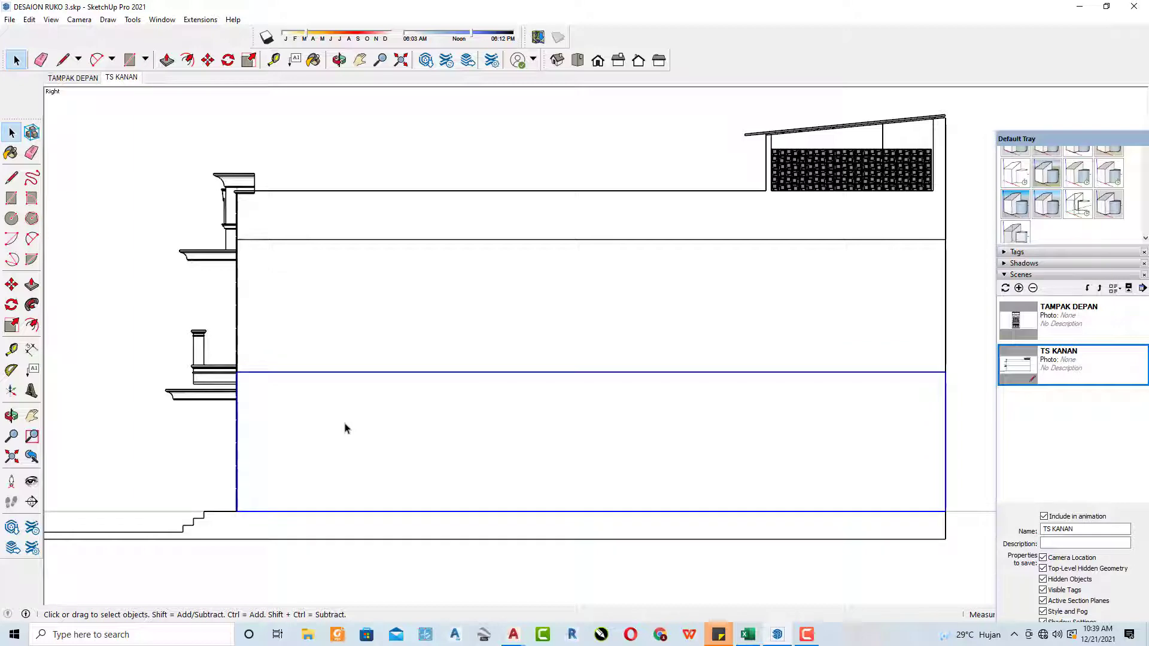
pyautogui.doubleClick(328, 426)
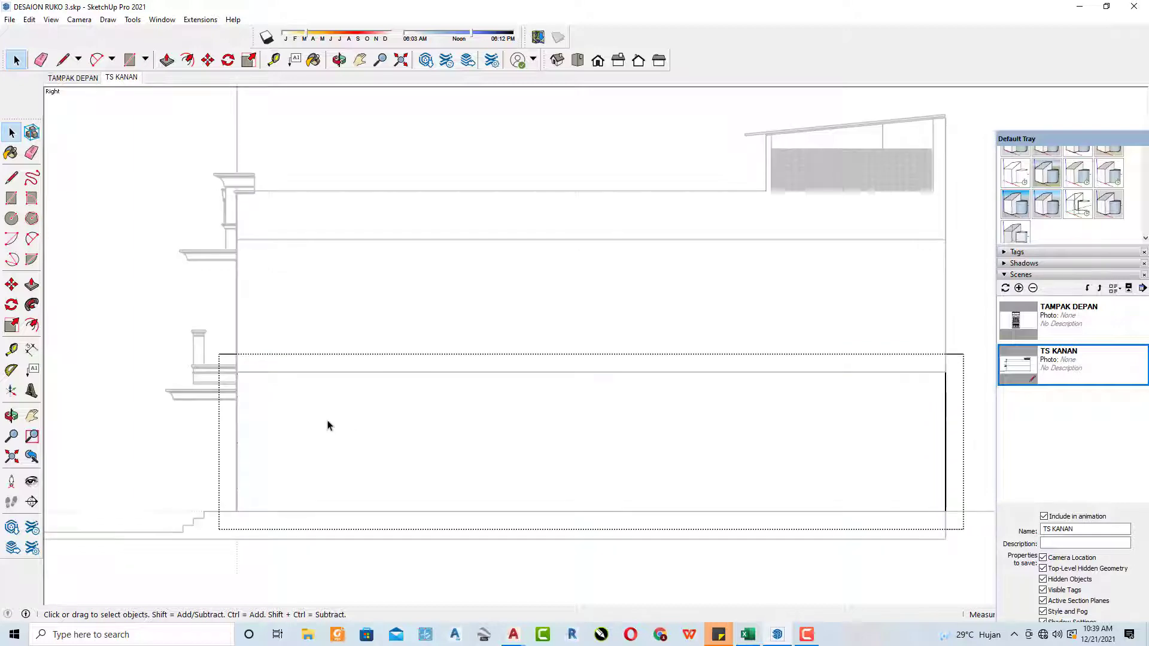
pyautogui.click(318, 390)
pyautogui.click(340, 378)
pyautogui.click(228, 349)
# Step: Open the middle side-wall group for editing and orbit into a 3D perspective
pyautogui.doubleClick(297, 335)
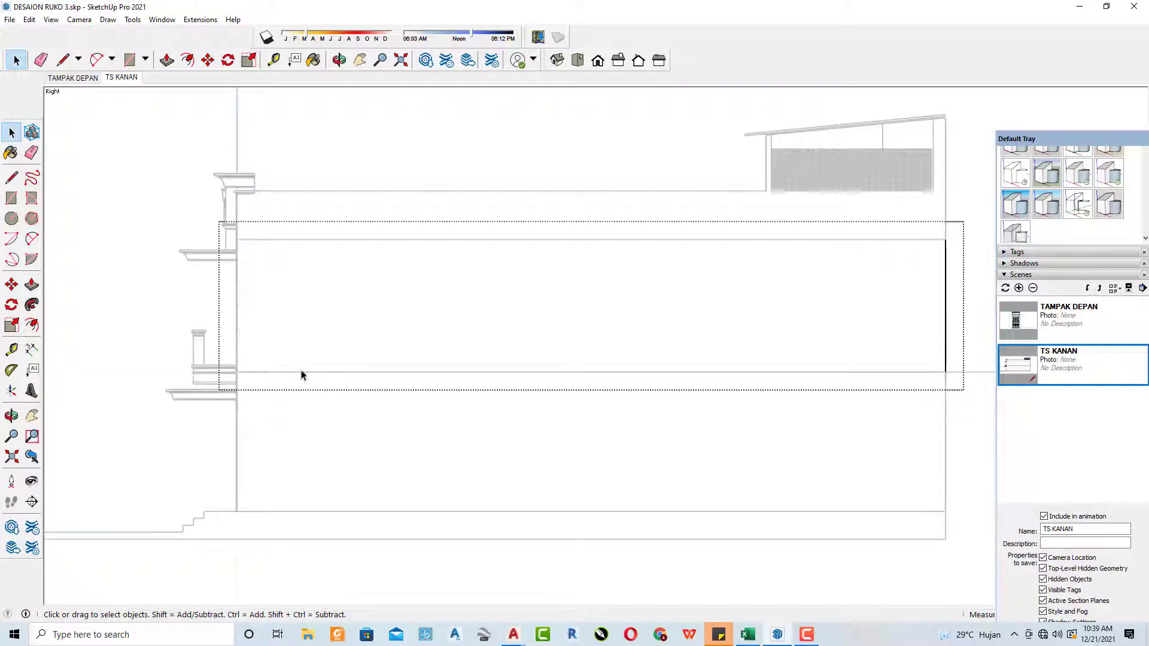
pyautogui.click(309, 370)
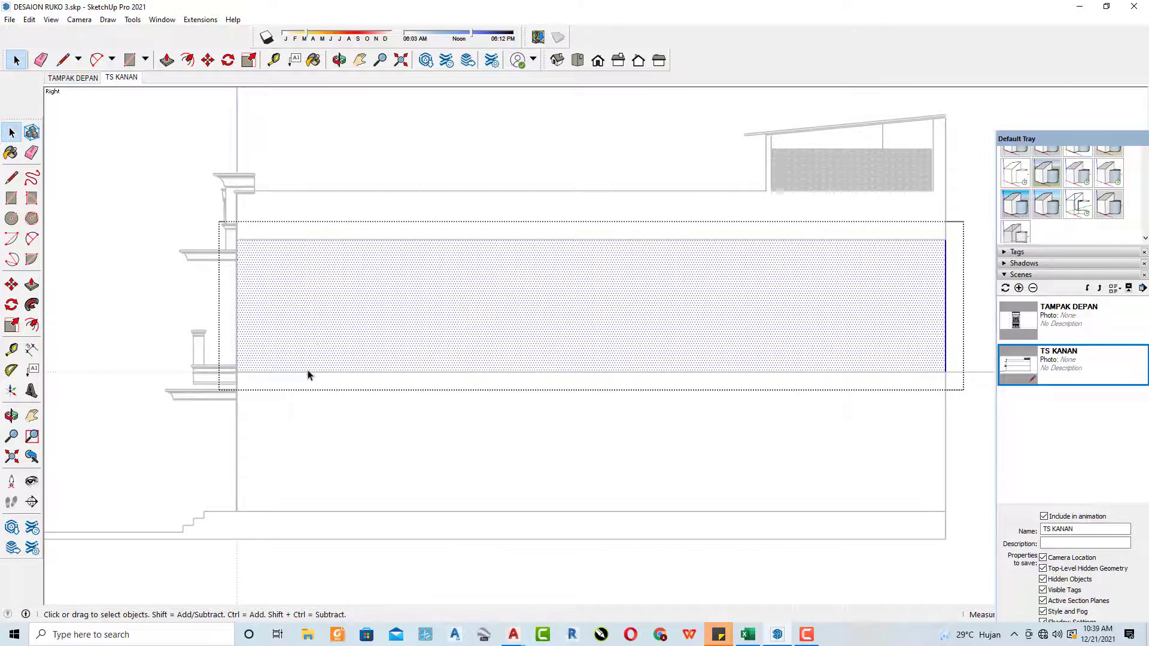
pyautogui.click(295, 377)
pyautogui.moveTo(295, 377)
pyautogui.mouseDown(button='middle')
pyautogui.moveTo(352, 400)
pyautogui.moveTo(336, 393)
pyautogui.mouseUp(button='middle')
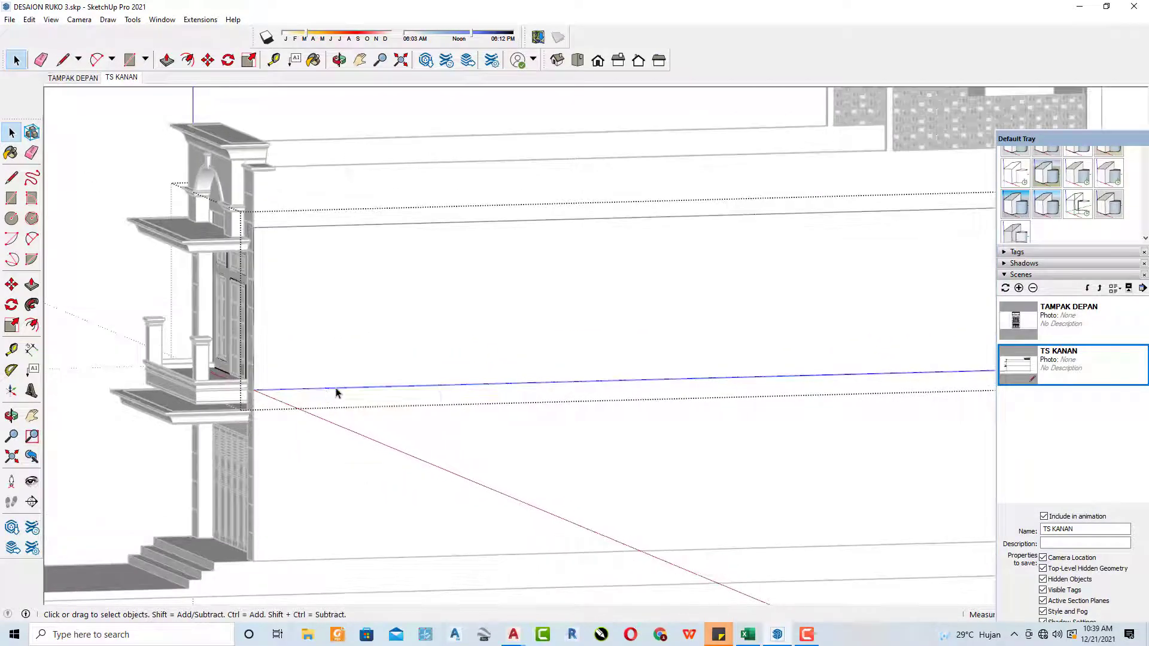
# Step: Hide the selected wall geometry and a horizontal side-wall edge, toggling hidden-geometry display
pyautogui.rightClick(336, 392)
pyautogui.click(358, 423)
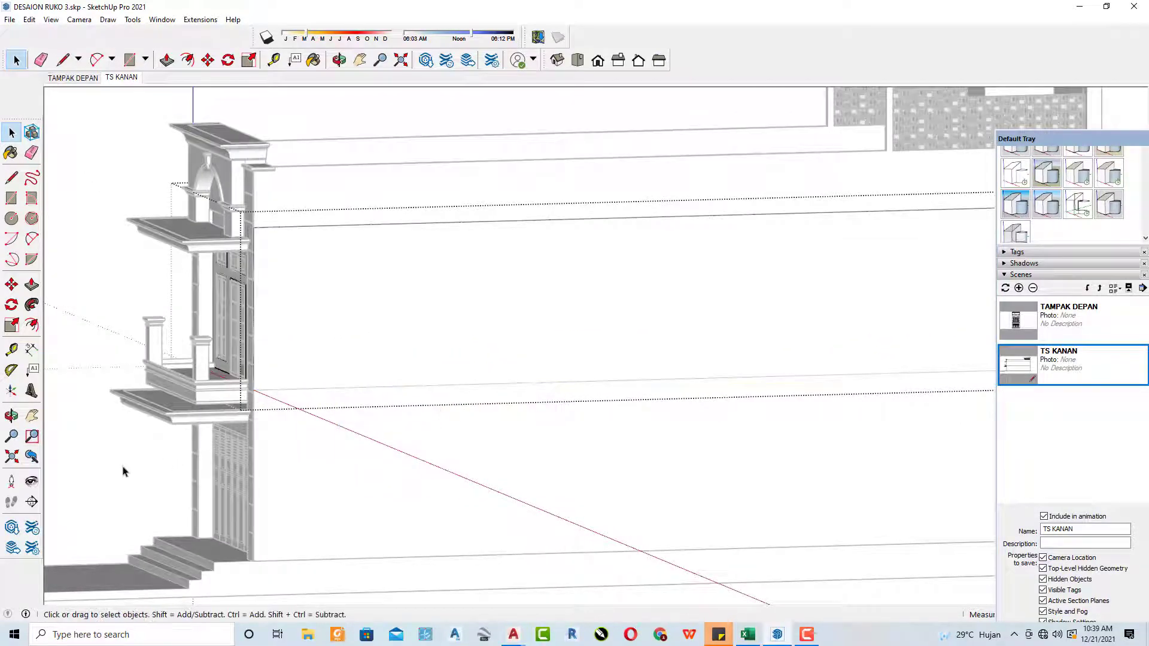
pyautogui.hotkey('alt', 'h')
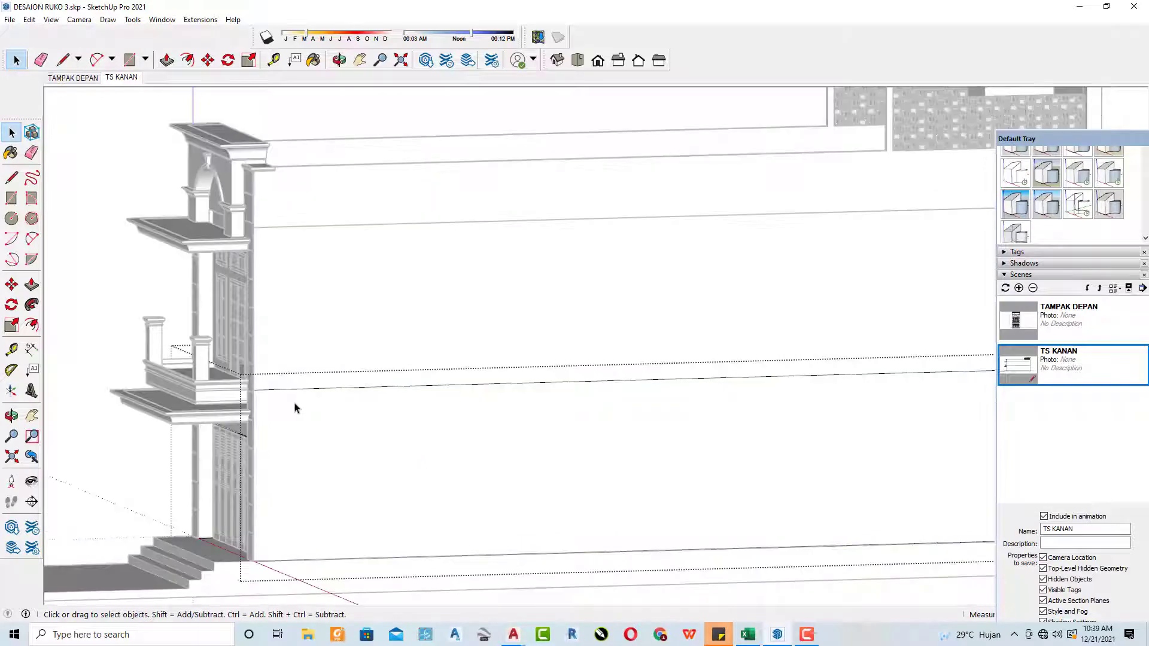
pyautogui.click(297, 392)
pyautogui.rightClick(296, 391)
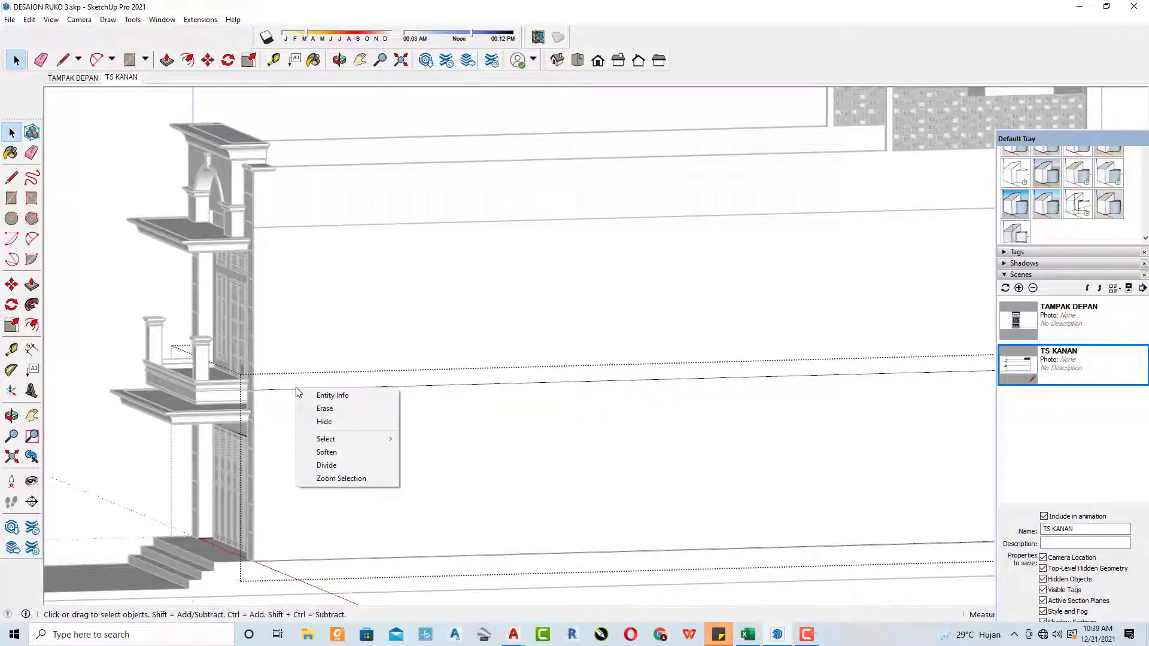
pyautogui.click(323, 422)
pyautogui.scroll(-1, 230, 393)
pyautogui.hotkey('alt', 'h')
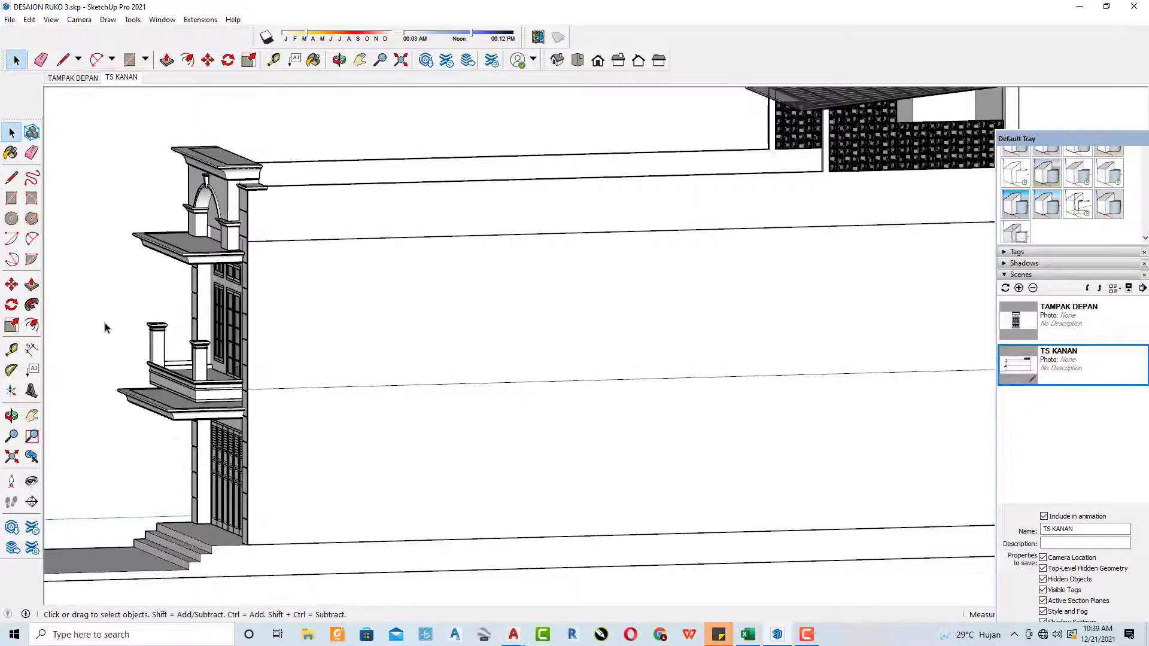
pyautogui.click(356, 392)
pyautogui.hotkey('alt', 'h')
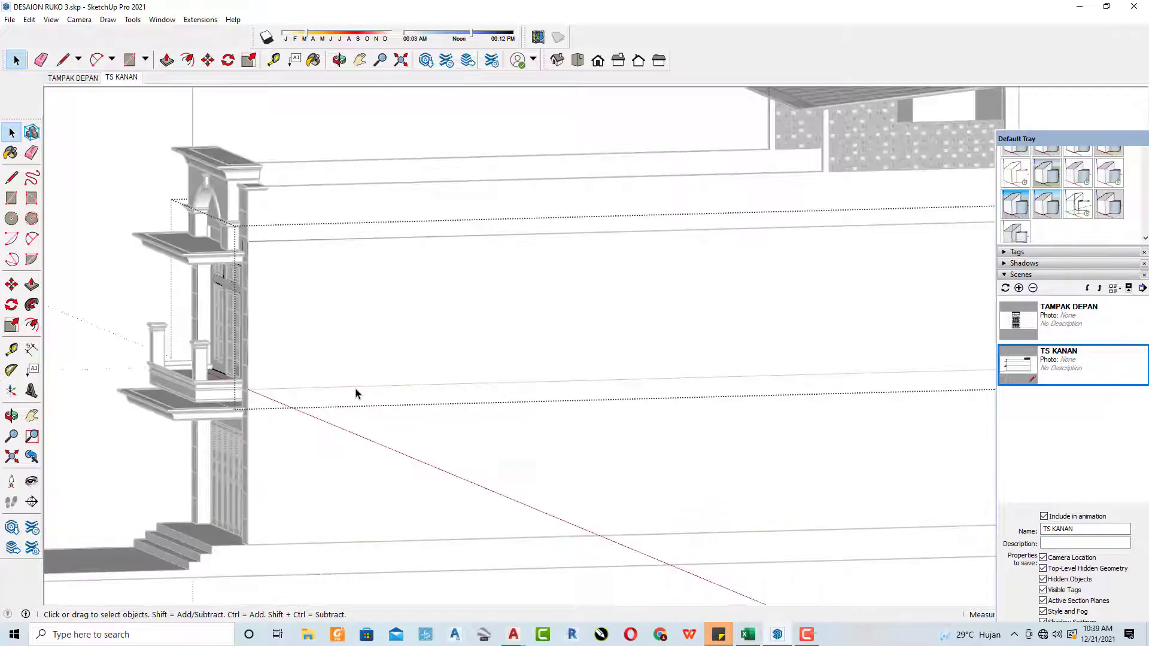
pyautogui.doubleClick(362, 388)
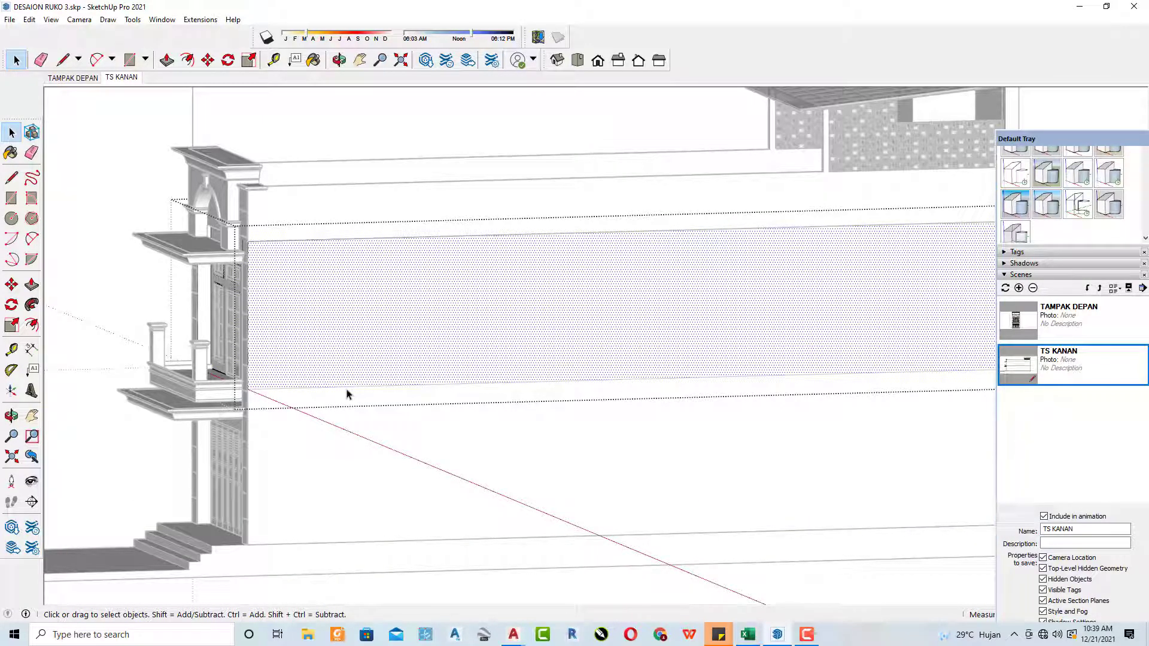
# Step: Orbit to an oblique angle, reopen the wall group and hide the long edge across it
pyautogui.click(347, 394)
pyautogui.moveTo(347, 394)
pyautogui.mouseDown(button='middle')
pyautogui.moveTo(413, 435)
pyautogui.moveTo(471, 448)
pyautogui.mouseUp(button='middle')
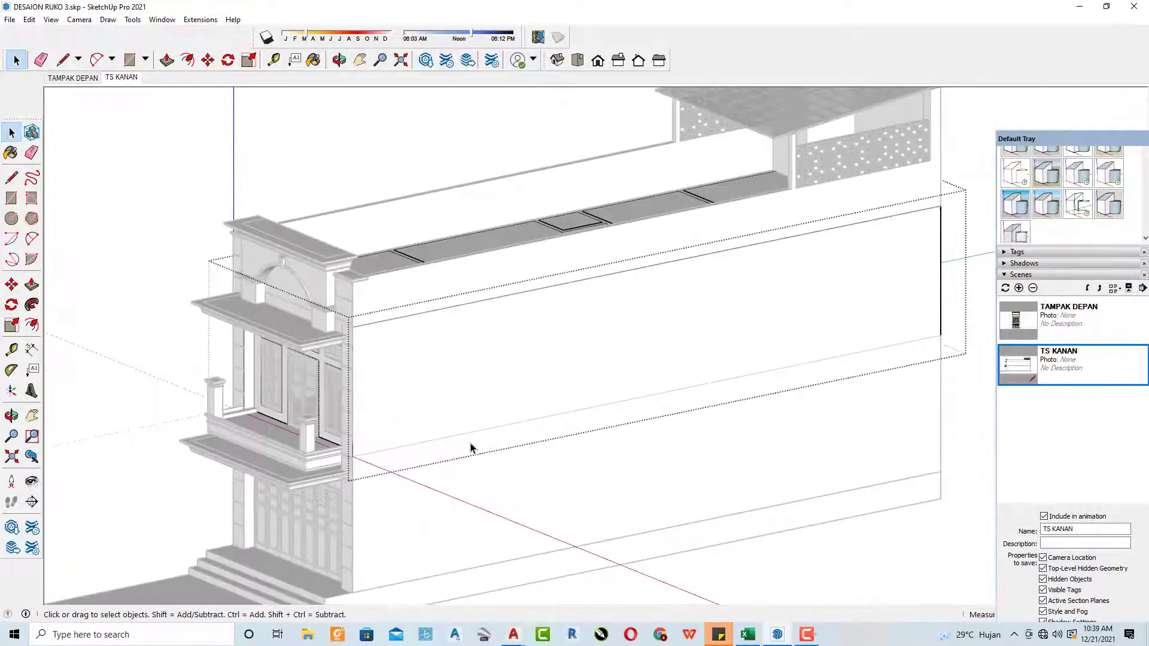
pyautogui.click(476, 437)
pyautogui.click(116, 415)
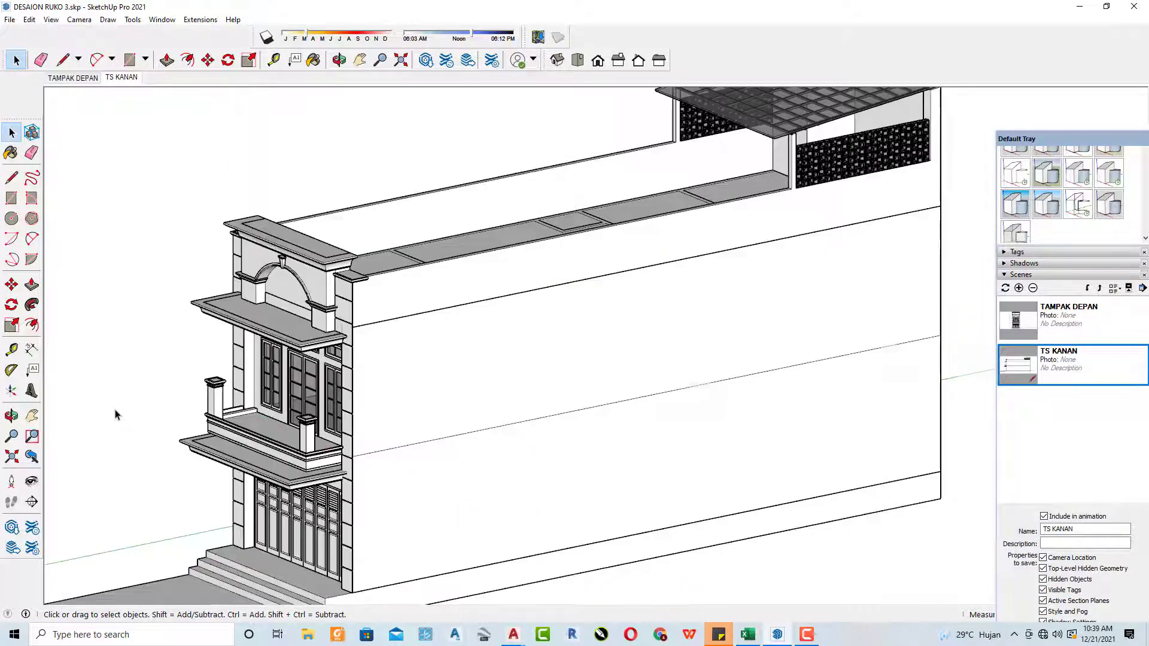
pyautogui.doubleClick(465, 545)
pyautogui.scroll(2, 390, 462)
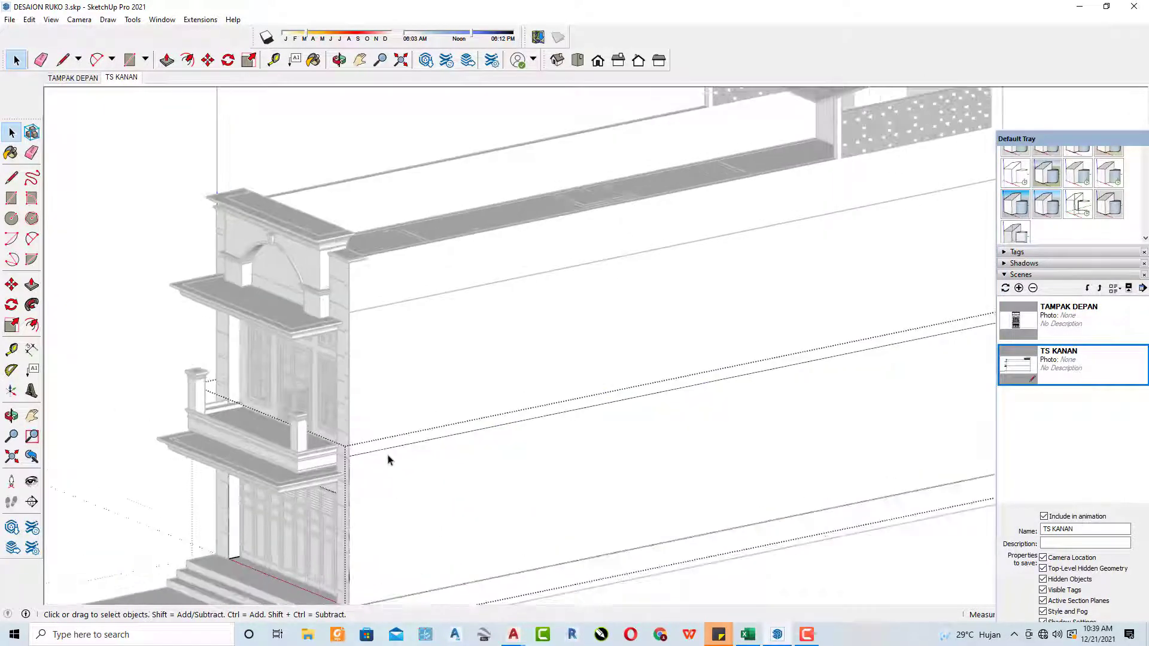
pyautogui.click(406, 449)
pyautogui.rightClick(406, 448)
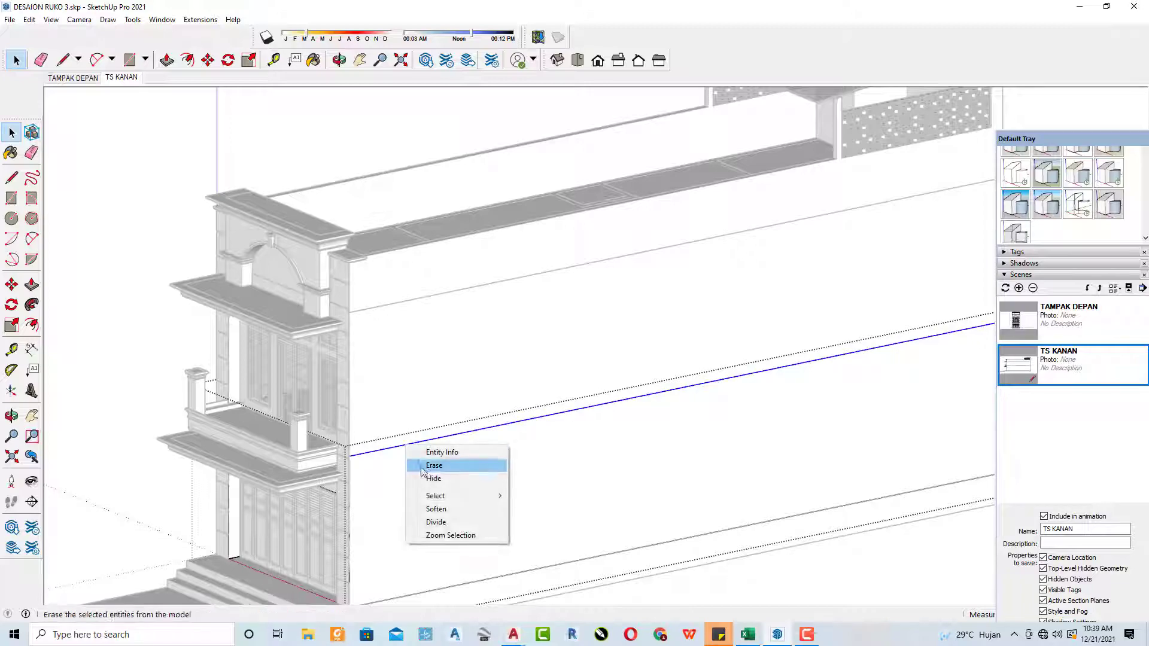
pyautogui.click(433, 479)
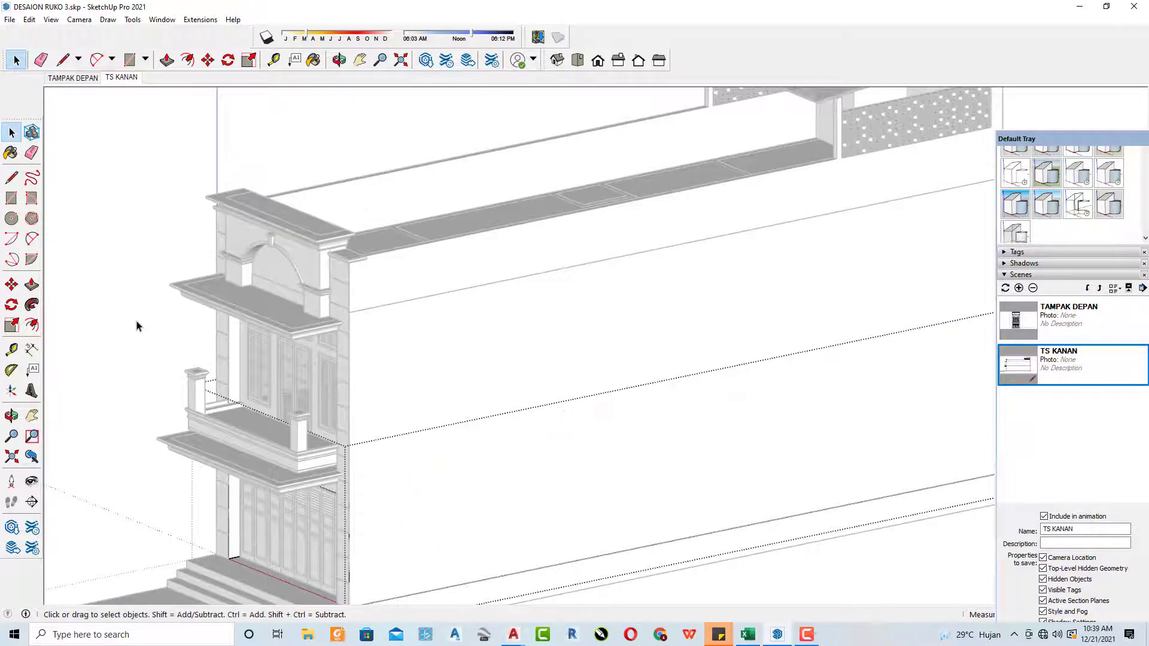
# Step: Orbit to the building's side, zoom in and hide the upper wall edge
pyautogui.scroll(-4, 136, 326)
pyautogui.moveTo(137, 326)
pyautogui.mouseDown(button='middle')
pyautogui.moveTo(125, 365)
pyautogui.moveTo(418, 338)
pyautogui.mouseUp(button='middle')
pyautogui.scroll(3, 418, 338)
pyautogui.scroll(2, 418, 339)
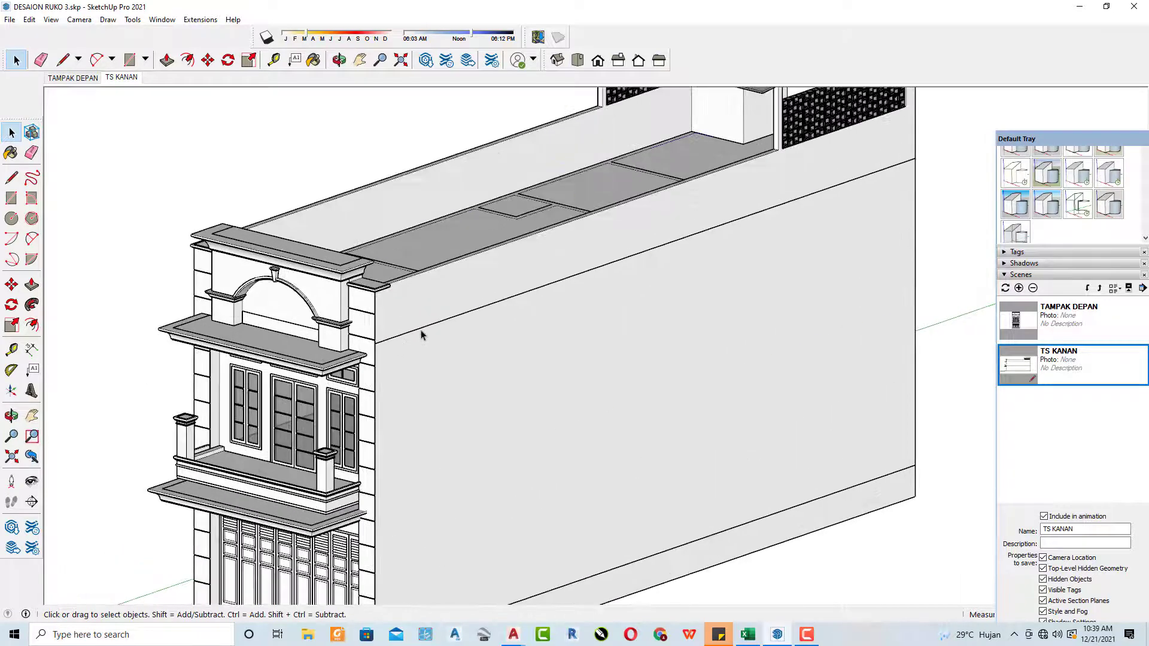
pyautogui.scroll(2, 422, 332)
pyautogui.scroll(2, 429, 327)
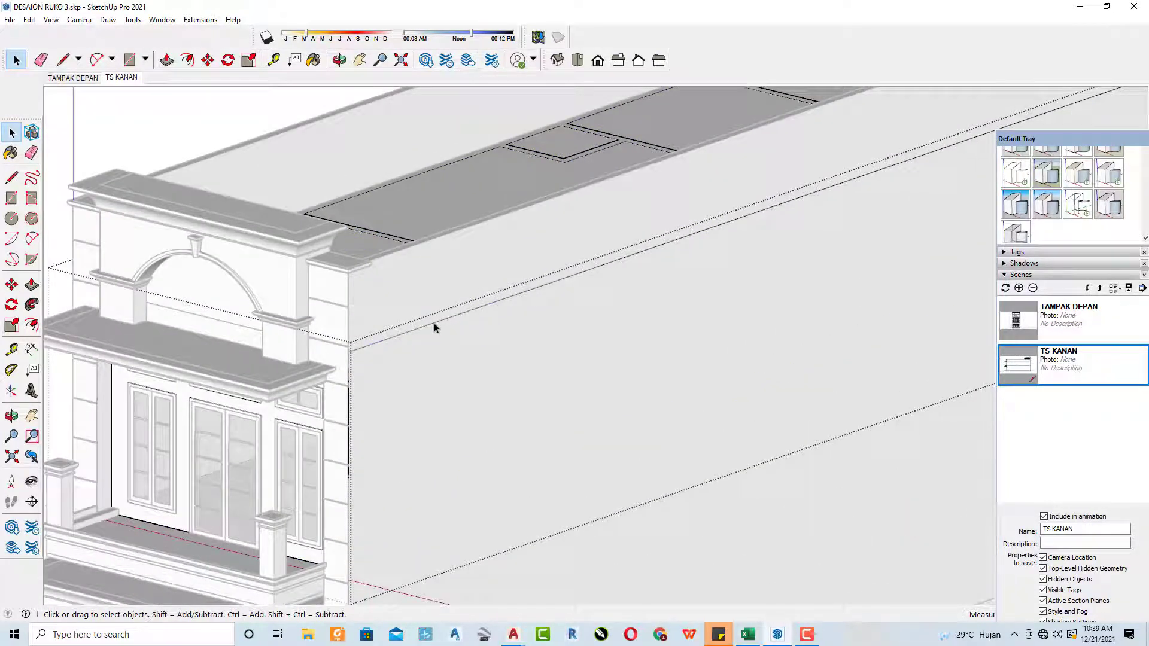
pyautogui.rightClick(434, 322)
pyautogui.click(458, 359)
# Step: Erase the upper wall group's top edge, exit the group and show the flat Right elevation
pyautogui.click(443, 325)
pyautogui.doubleClick(441, 323)
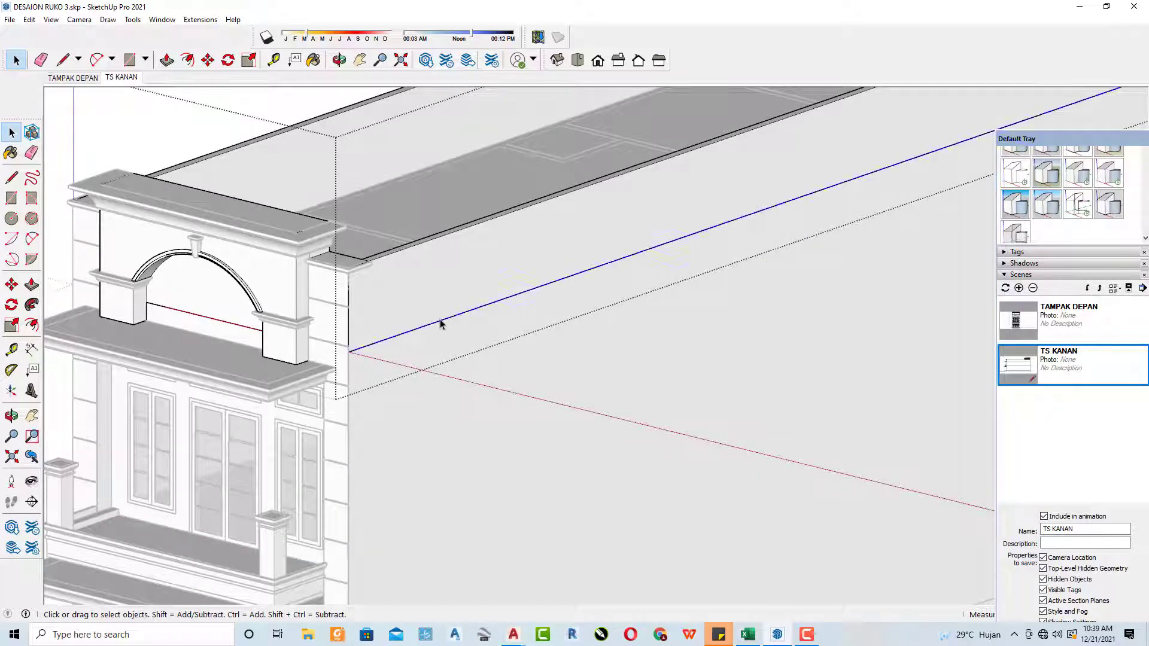
pyautogui.rightClick(440, 325)
pyautogui.click(461, 342)
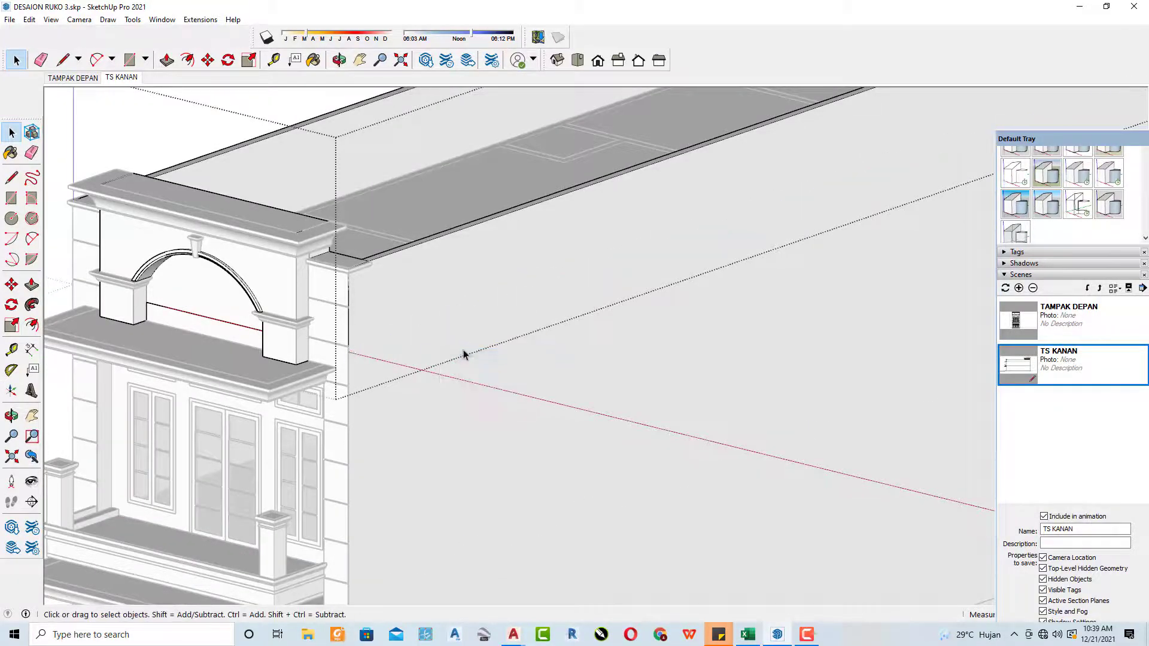
pyautogui.scroll(-3, 386, 295)
pyautogui.scroll(-3, 386, 295)
pyautogui.click(260, 231)
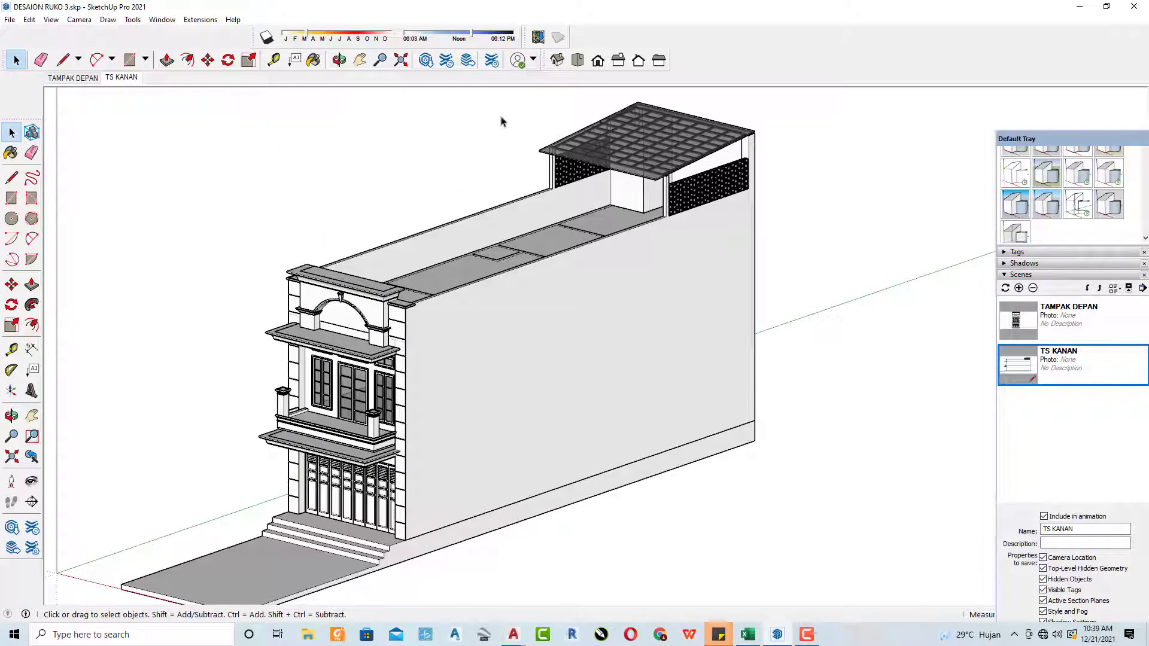
pyautogui.click(618, 60)
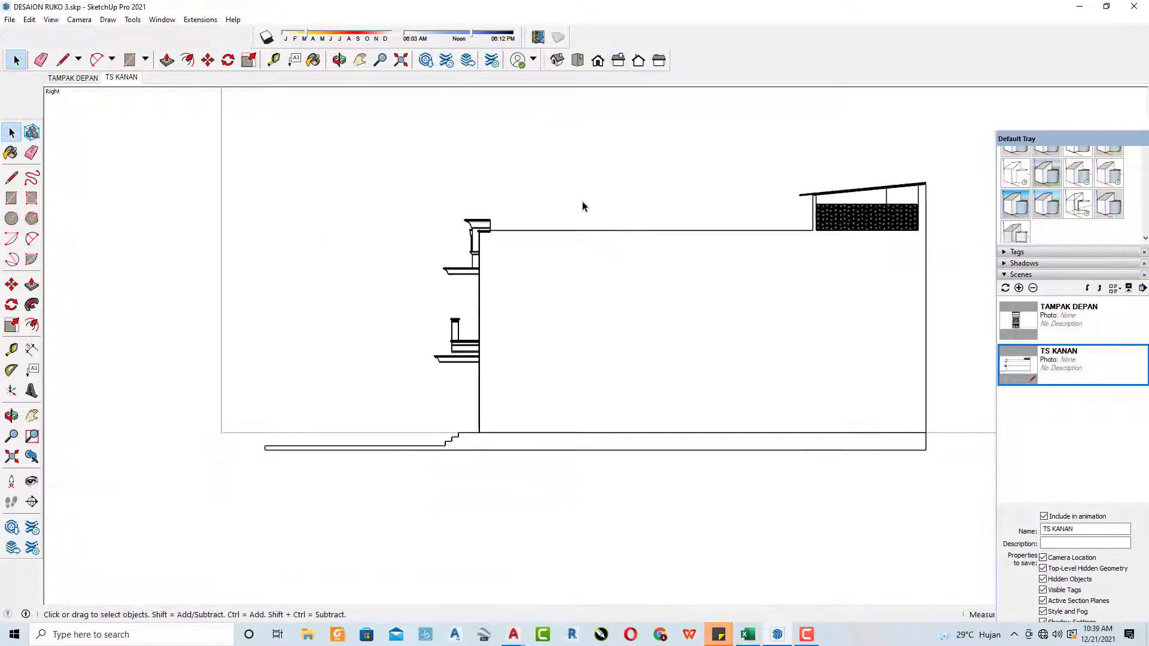
# Step: Recentre the right elevation, update TS KANAN with it, then go to TAMPAK DEPAN
pyautogui.scroll(1, 743, 341)
pyautogui.moveTo(766, 341)
pyautogui.keyDown('shift'); pyautogui.mouseDown(button='middle')
pyautogui.moveTo(592, 331)
pyautogui.moveTo(747, 354)
pyautogui.moveTo(716, 341)
pyautogui.moveTo(724, 350)
pyautogui.mouseUp(button='middle'); pyautogui.keyUp('shift')
pyautogui.scroll(1, 596, 330)
pyautogui.scroll(1, 609, 328)
pyautogui.scroll(1, 747, 354)
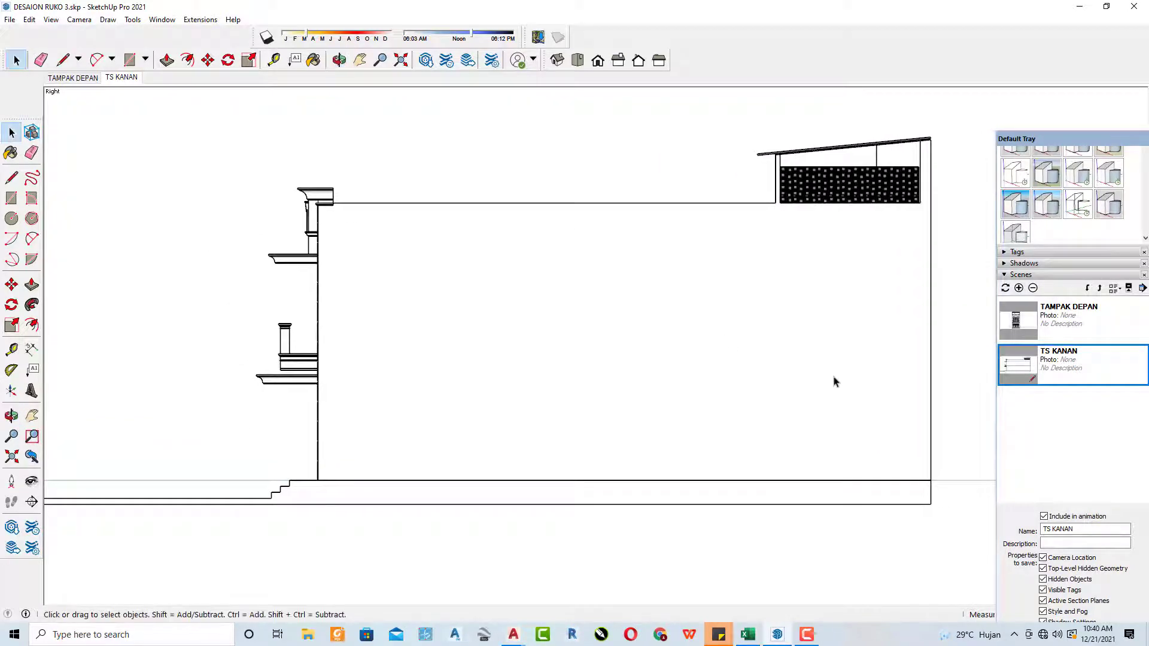
pyautogui.rightClick(1075, 374)
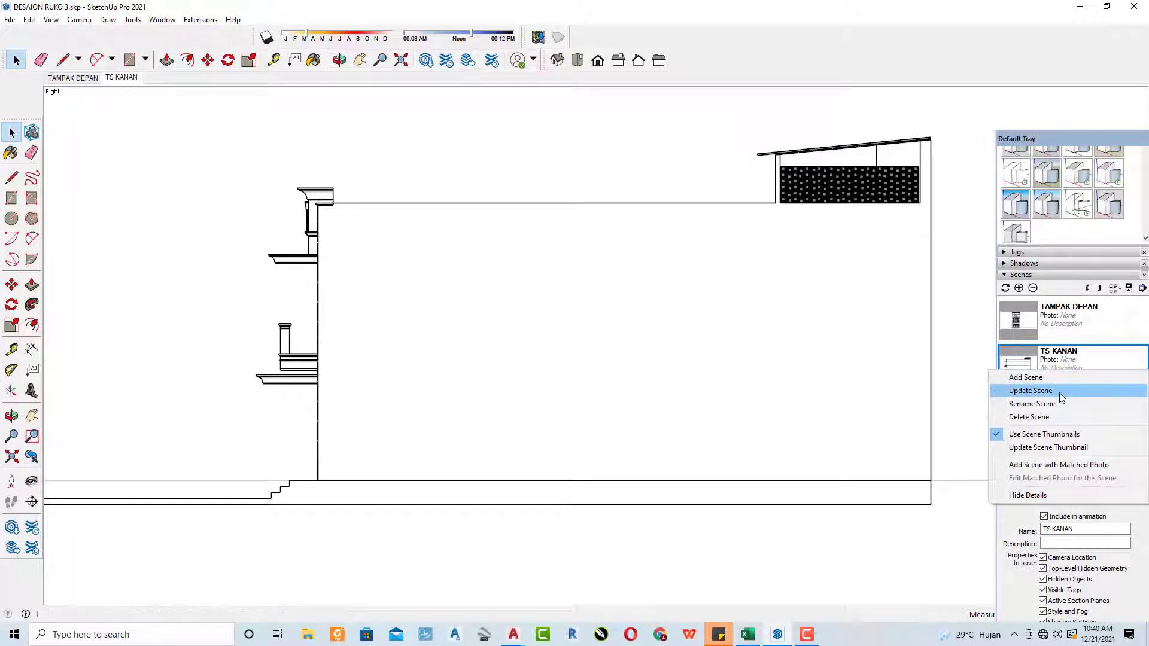
pyautogui.click(1059, 391)
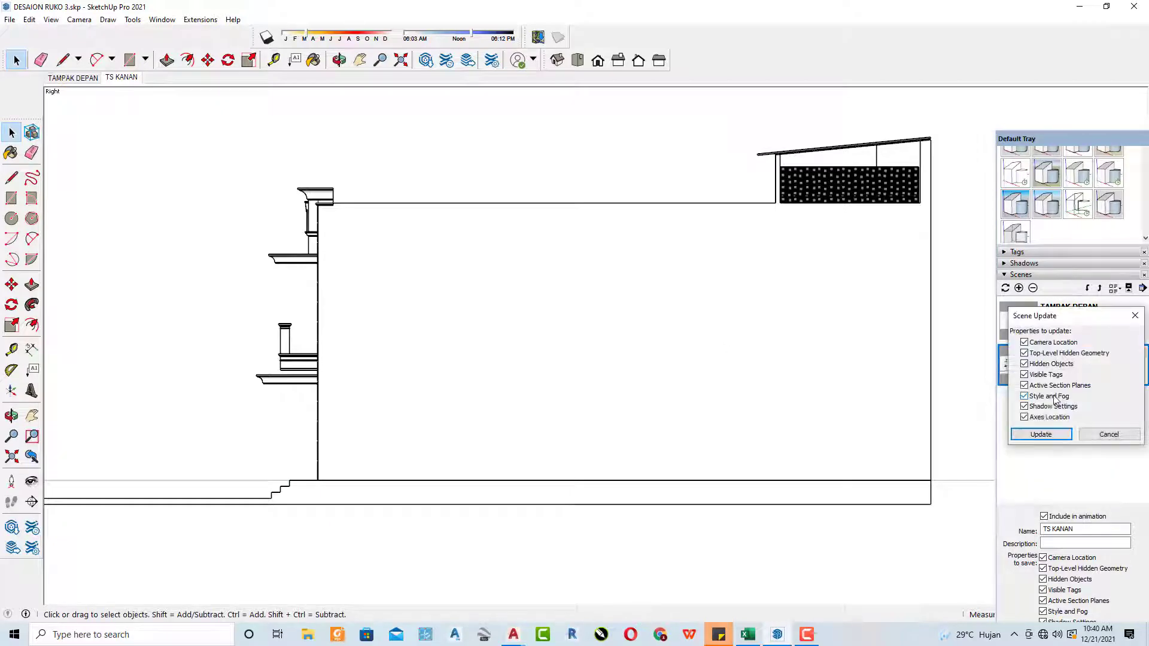
pyautogui.click(1052, 435)
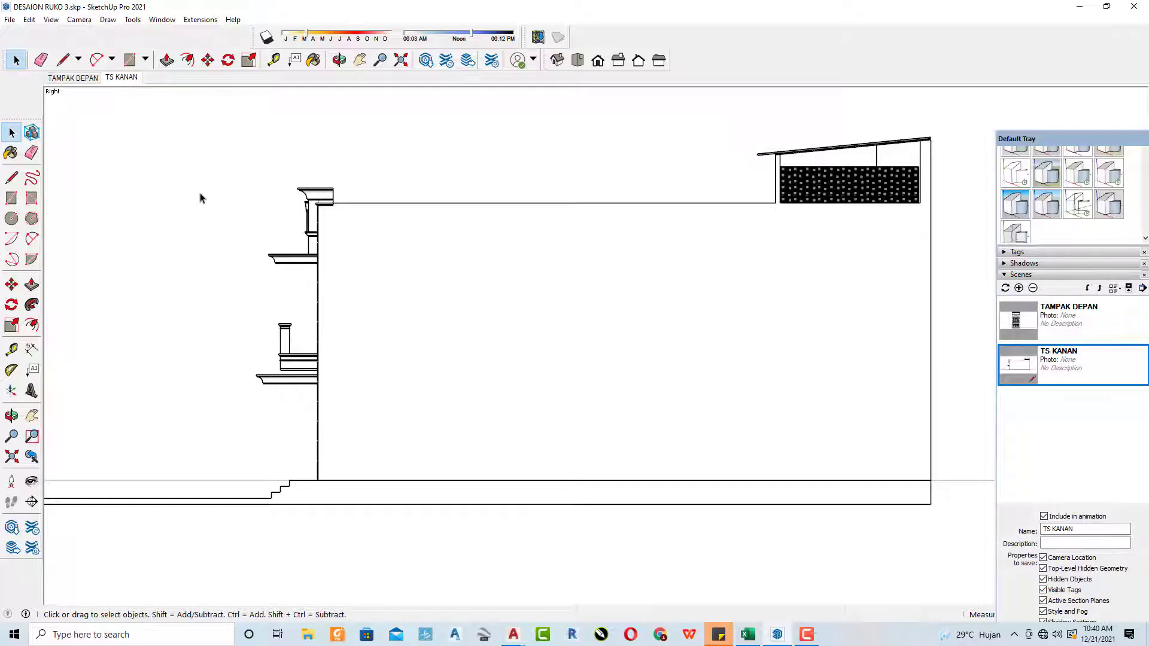
pyautogui.click(73, 79)
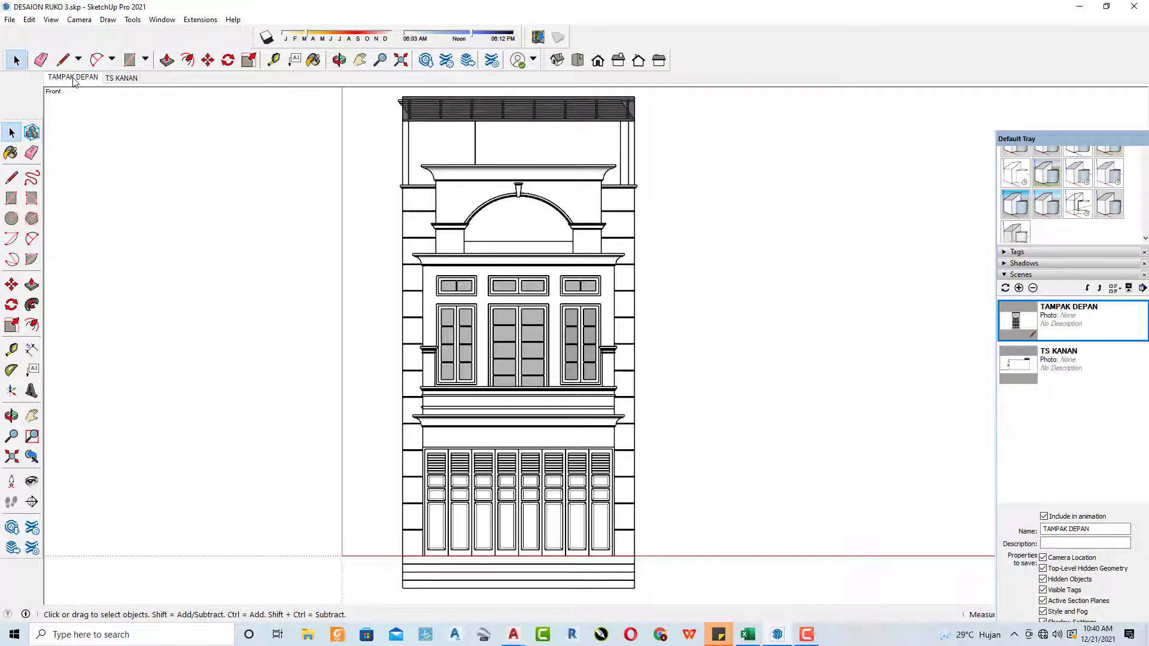
# Step: From TS KANAN, add a third scene named TS KIRI
pyautogui.click(1056, 367)
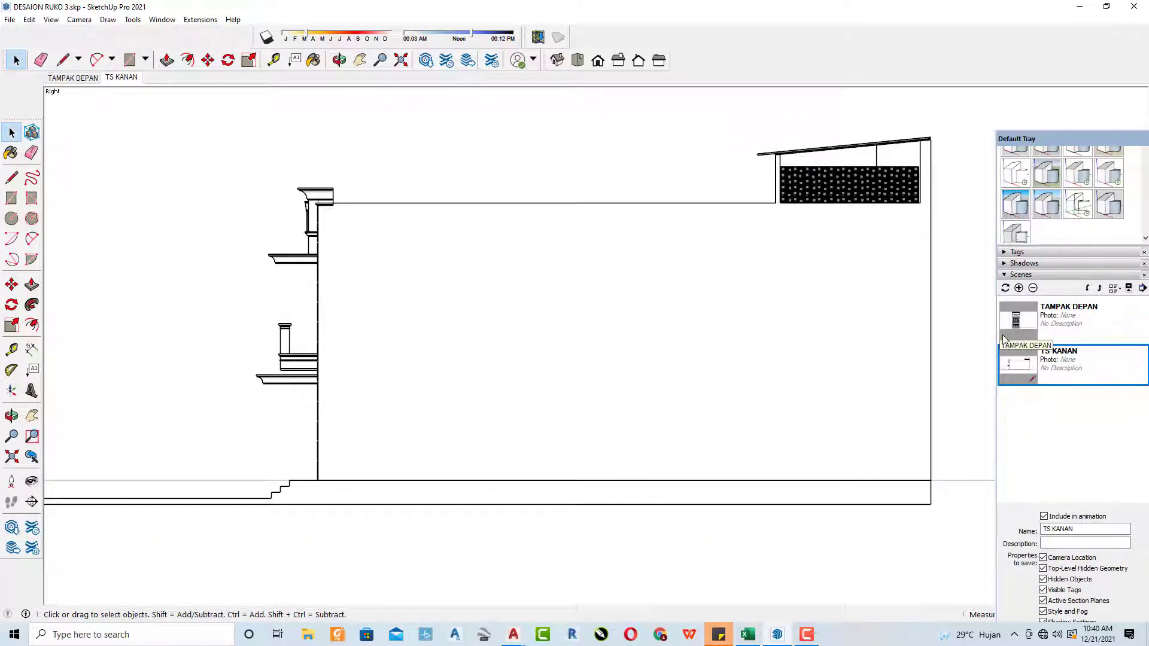
pyautogui.click(1019, 288)
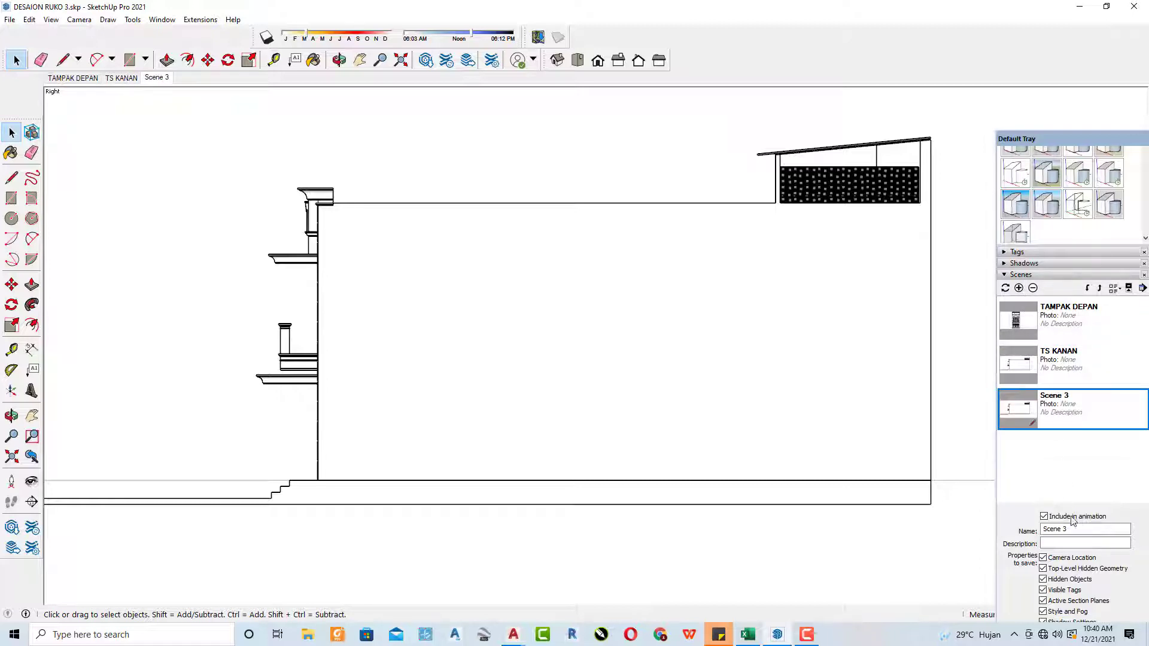
pyautogui.moveTo(1072, 529); pyautogui.dragTo(984, 531)
pyautogui.press('BackSpace')
pyautogui.write('TS KIRI')
pyautogui.press('Return')
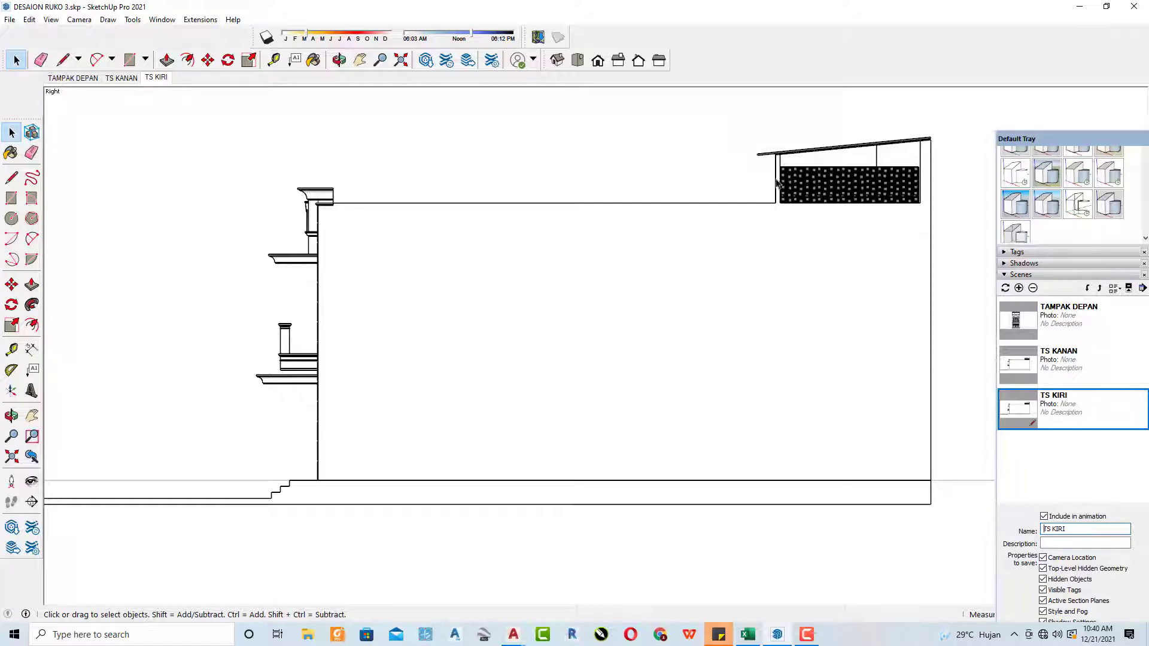
# Step: Show the Left elevation with Zoom Extents, pan it right and select the lower wall face
pyautogui.click(659, 62)
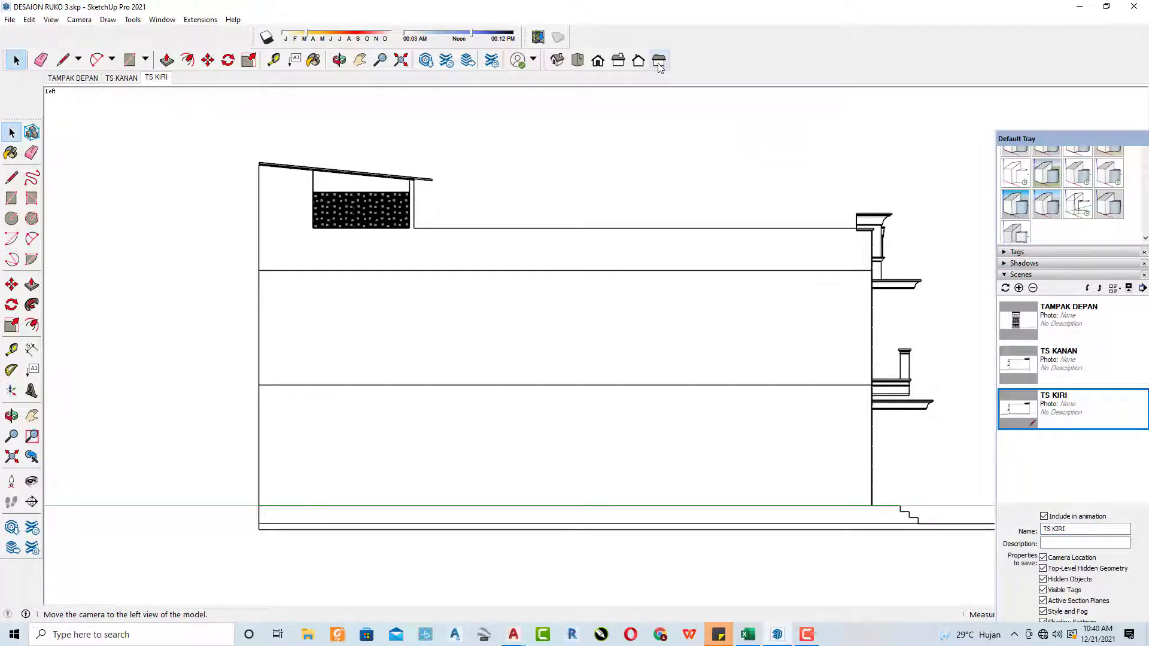
pyautogui.click(10, 461)
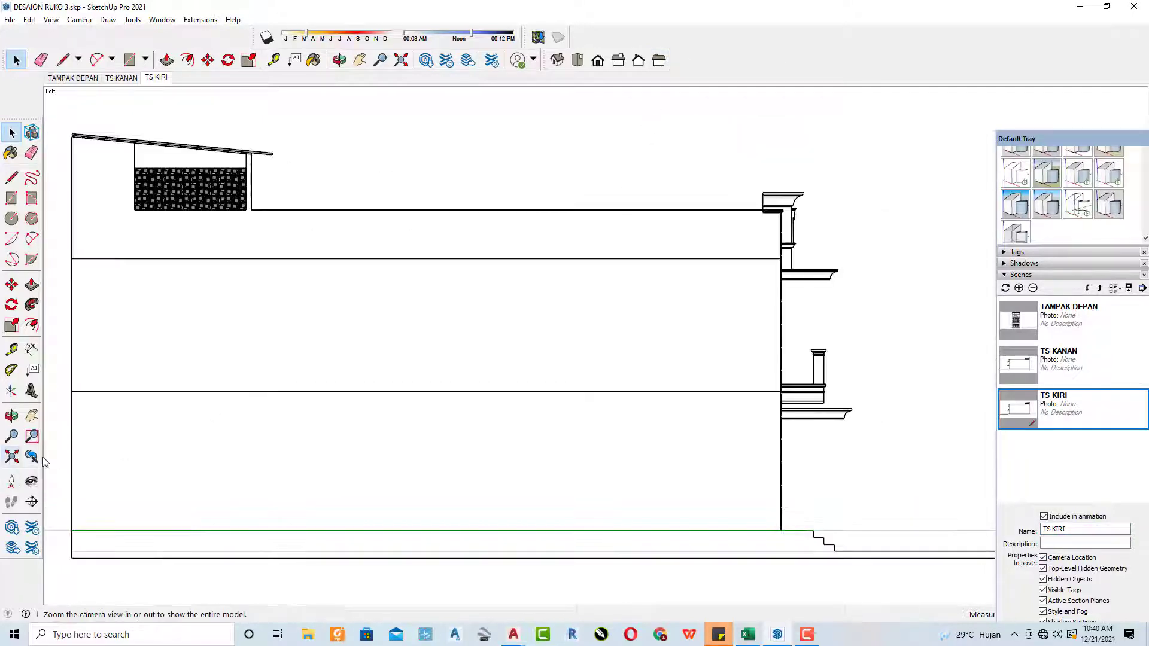
pyautogui.keyDown('shift'); pyautogui.moveTo(283, 419); pyautogui.dragTo(399, 409, button='middle'); pyautogui.keyUp('shift')
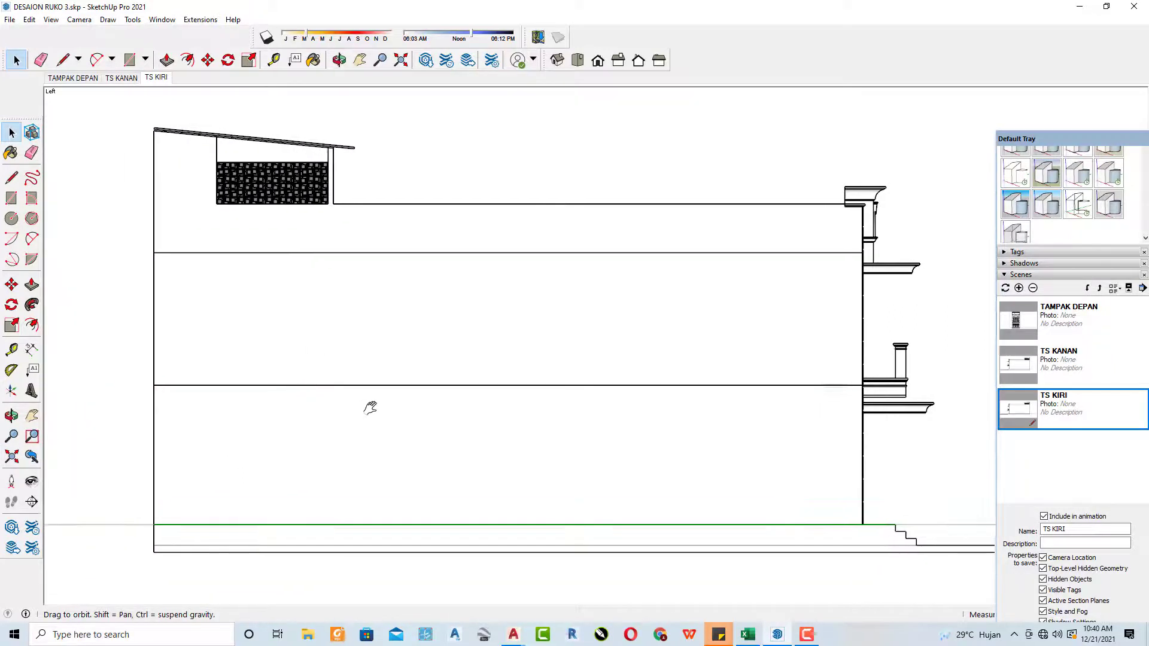
pyautogui.doubleClick(410, 417)
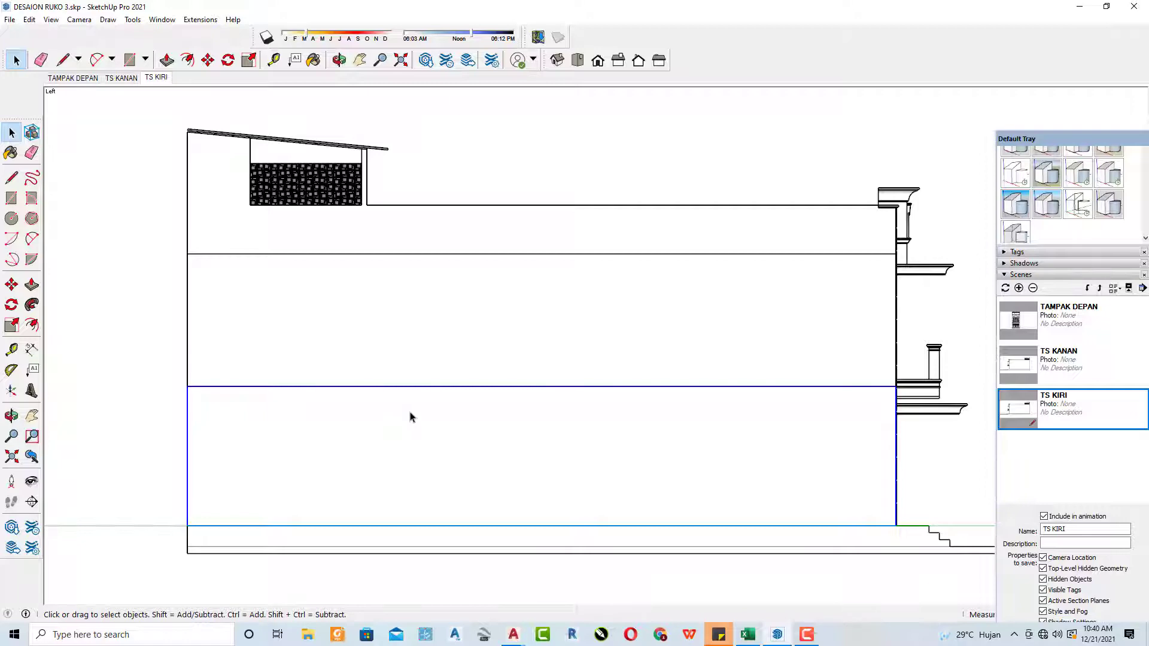
# Step: Orbit into the lower wall, open its group and delete the large wall face
pyautogui.moveTo(411, 417); pyautogui.dragTo(336, 471, button='middle')
pyautogui.scroll(5, 223, 392)
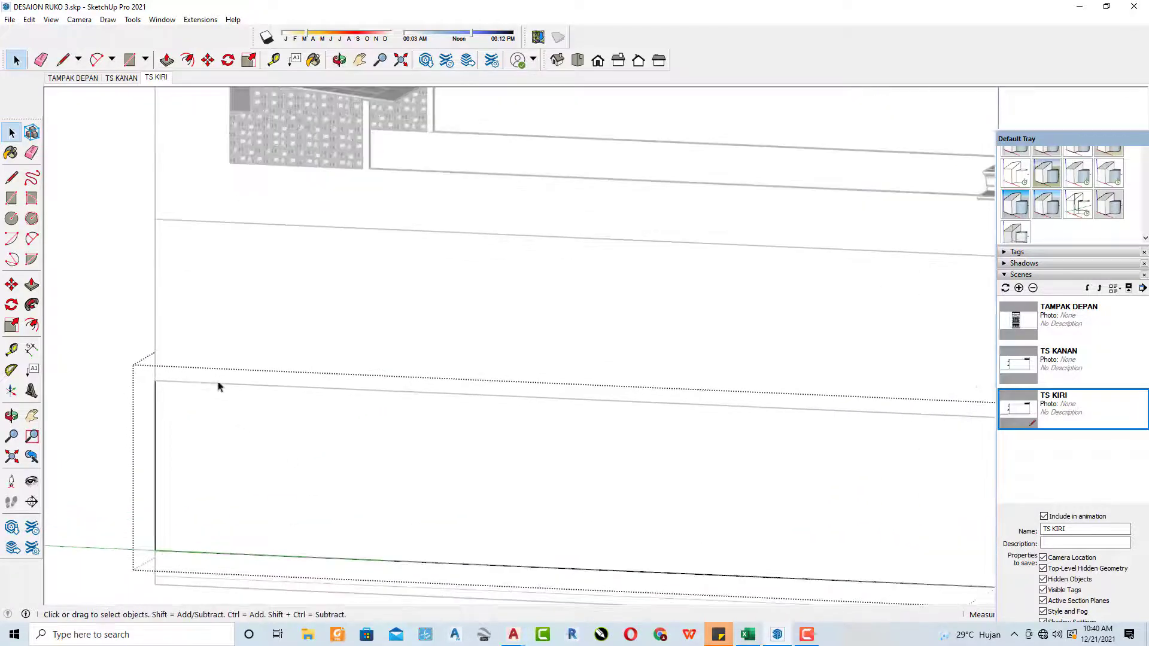
pyautogui.click(217, 389)
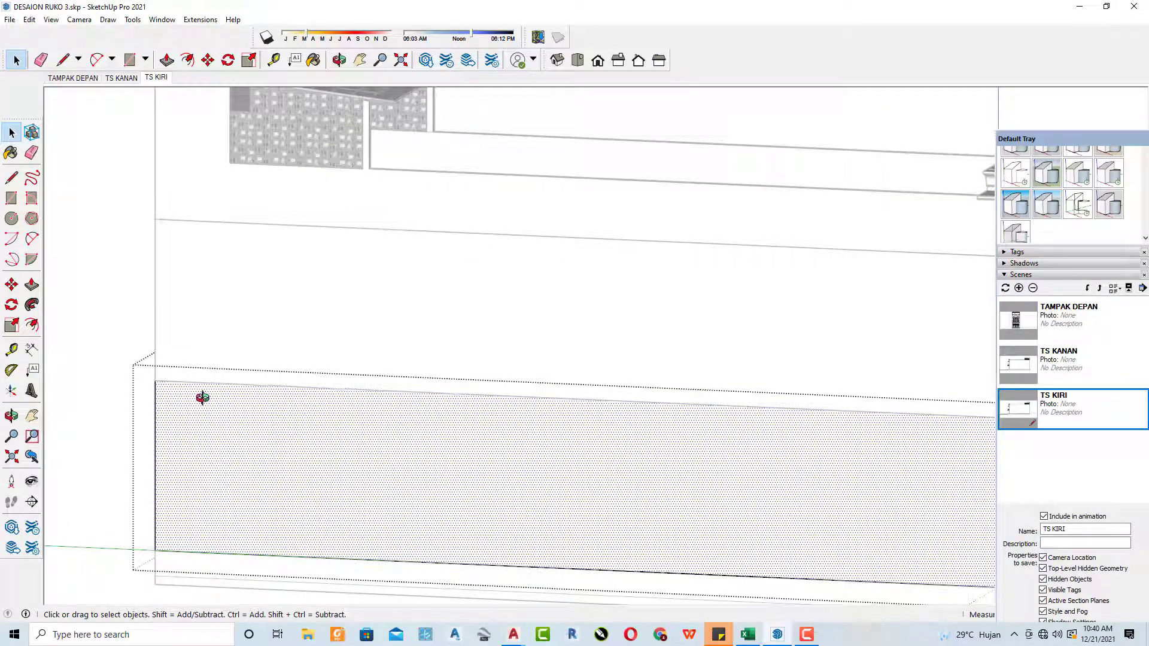
pyautogui.moveTo(200, 398)
pyautogui.mouseDown(button='middle')
pyautogui.moveTo(128, 366)
pyautogui.moveTo(193, 411)
pyautogui.moveTo(226, 380)
pyautogui.mouseUp(button='middle')
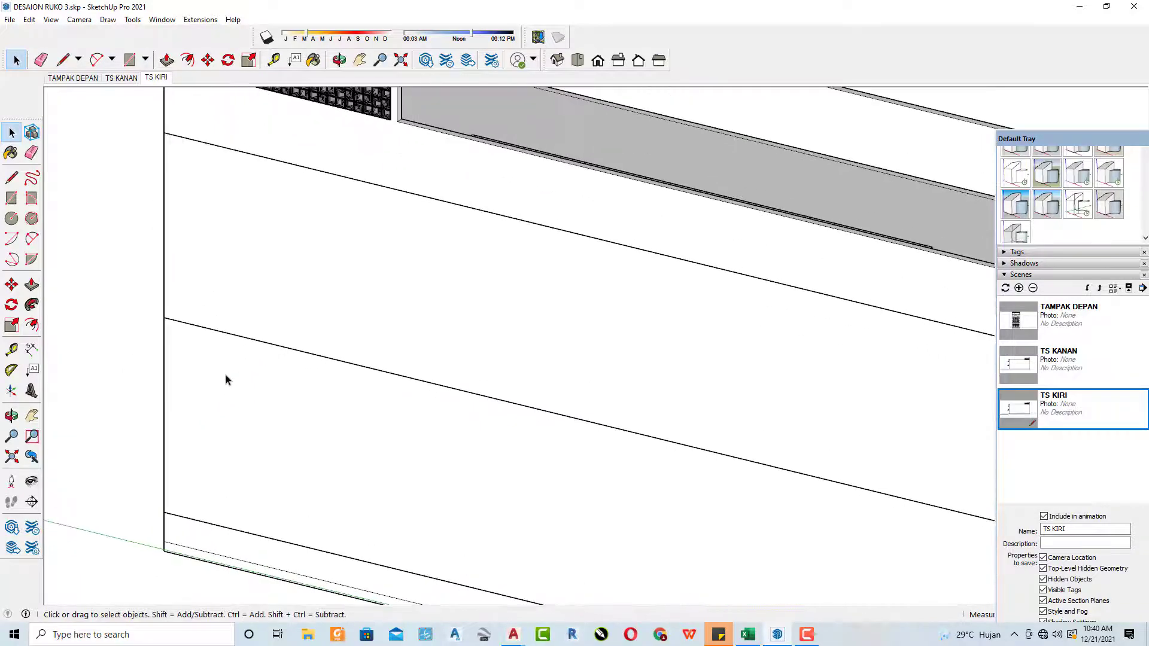
pyautogui.click(225, 389)
pyautogui.scroll(2, 257, 398)
pyautogui.doubleClick(277, 312)
pyautogui.scroll(2, 269, 310)
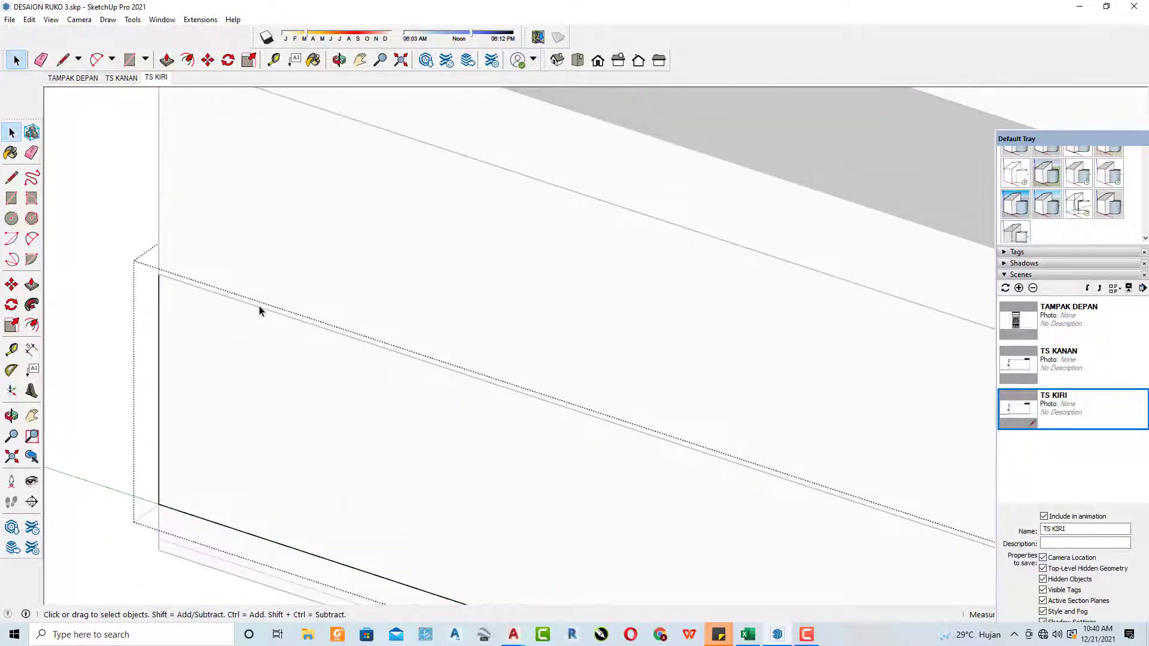
pyautogui.click(259, 309)
pyautogui.press('Delete')
# Step: Hide the stray edge on the wall and leave the group
pyautogui.scroll(-3, 258, 310)
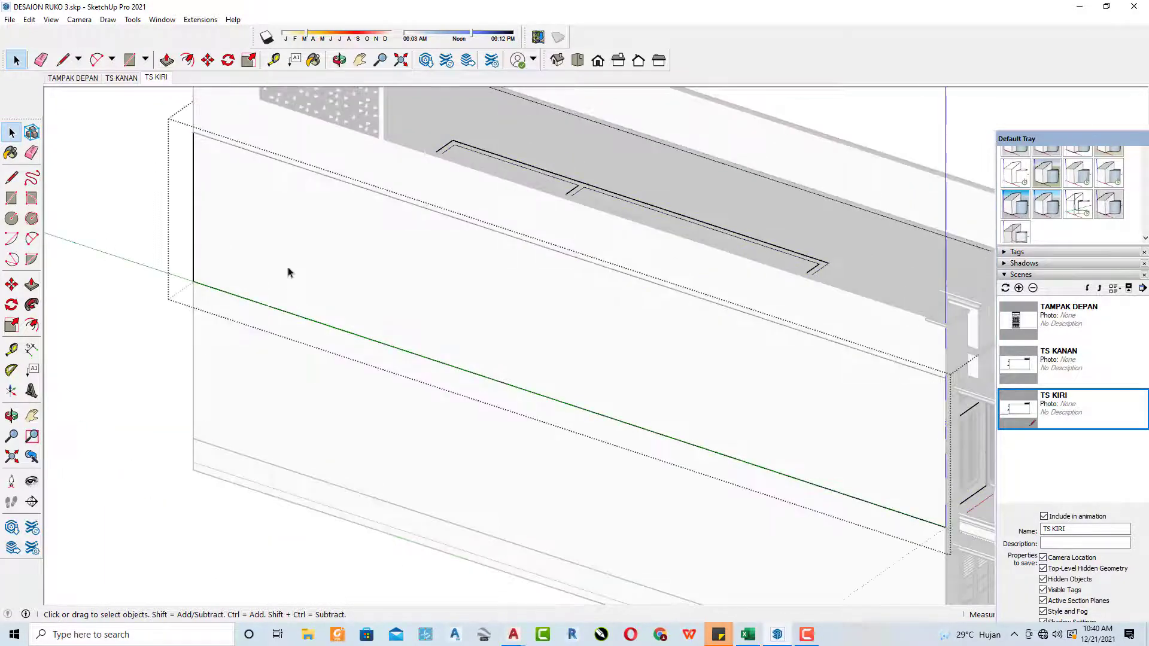
pyautogui.click(281, 316)
pyautogui.rightClick(283, 314)
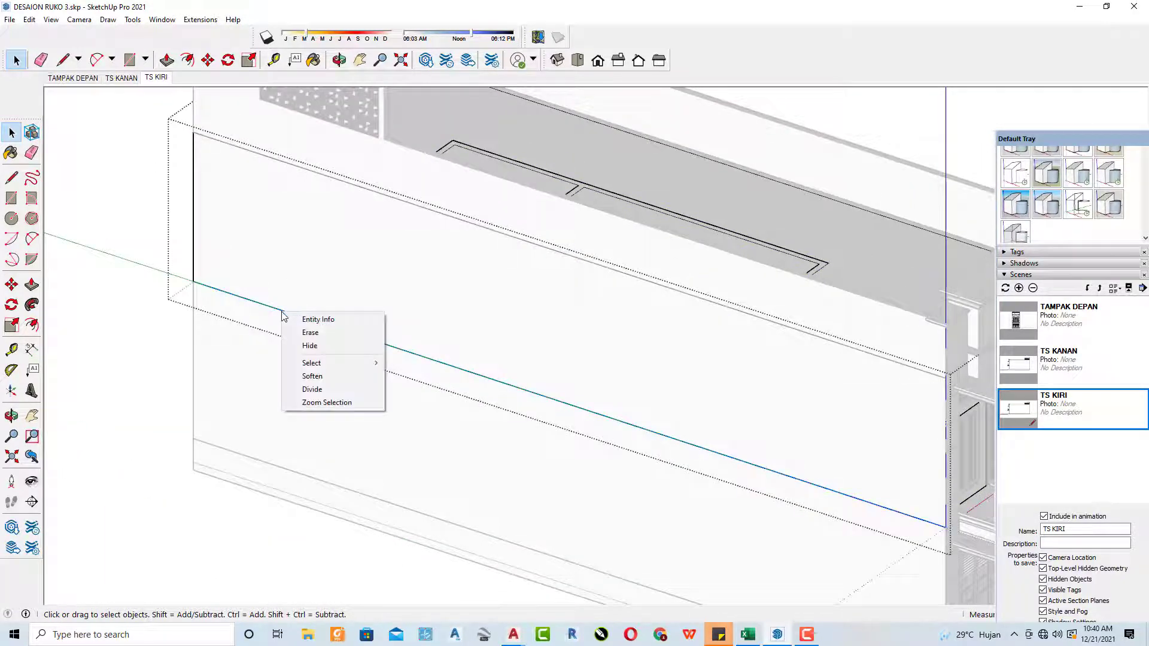
pyautogui.click(318, 345)
pyautogui.click(142, 367)
pyautogui.scroll(-2, 308, 284)
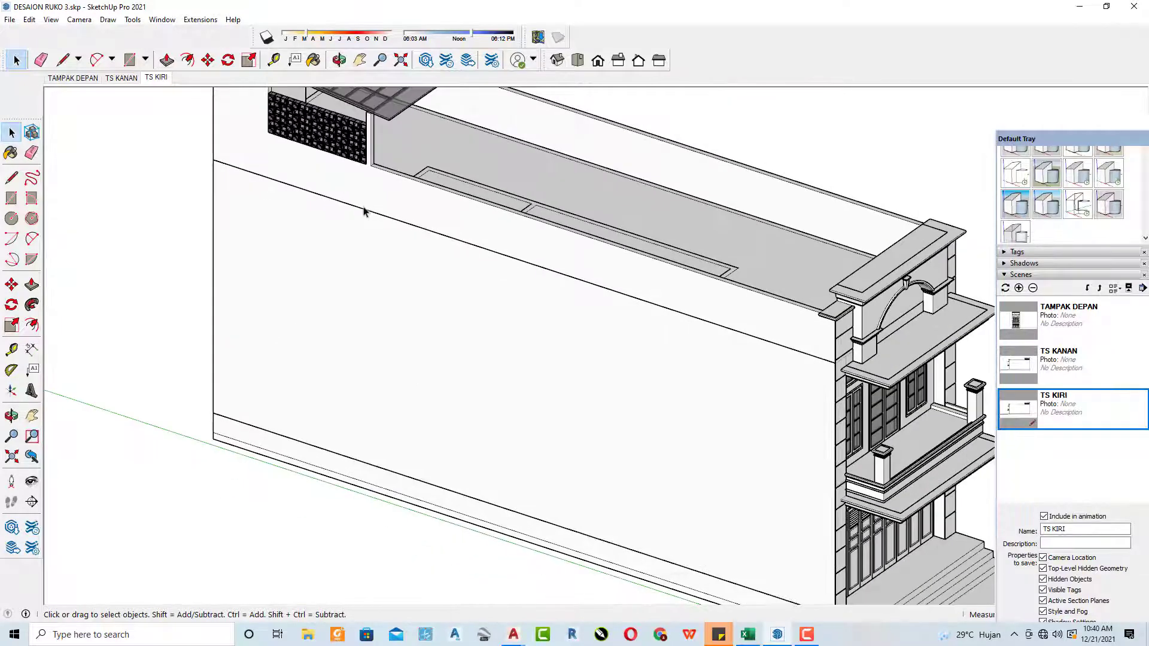
# Step: Open the side wall group and hide its top edge
pyautogui.click(369, 204)
pyautogui.doubleClick(359, 239)
pyautogui.scroll(2, 362, 222)
pyautogui.scroll(2, 364, 215)
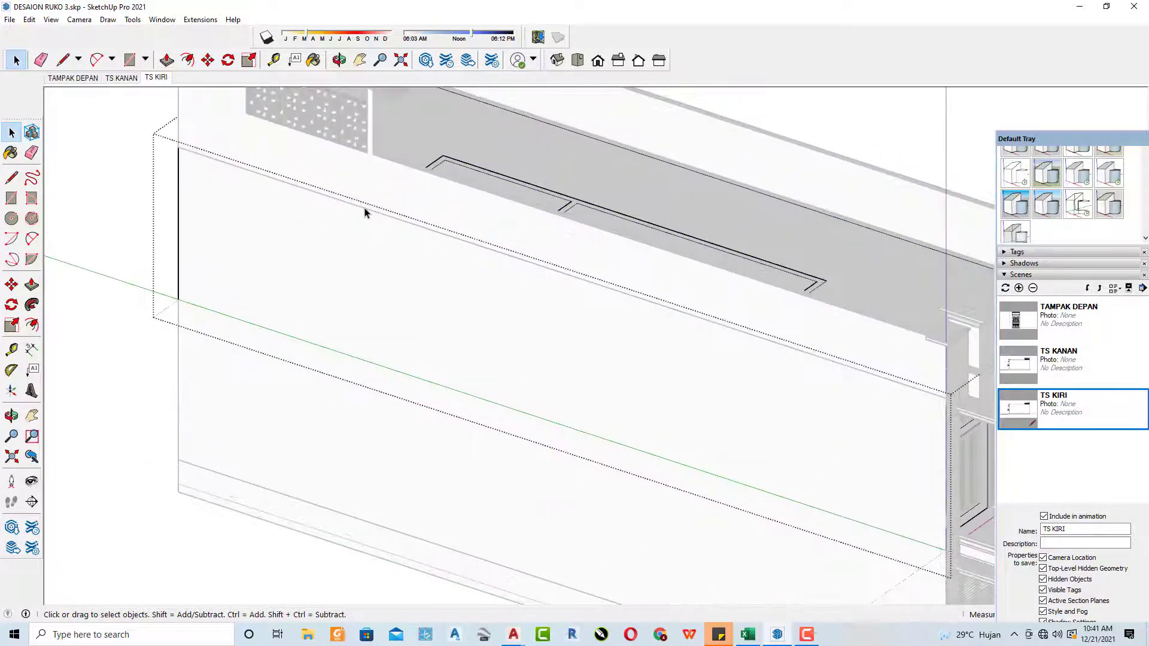
pyautogui.click(365, 213)
pyautogui.rightClick(364, 213)
pyautogui.click(395, 241)
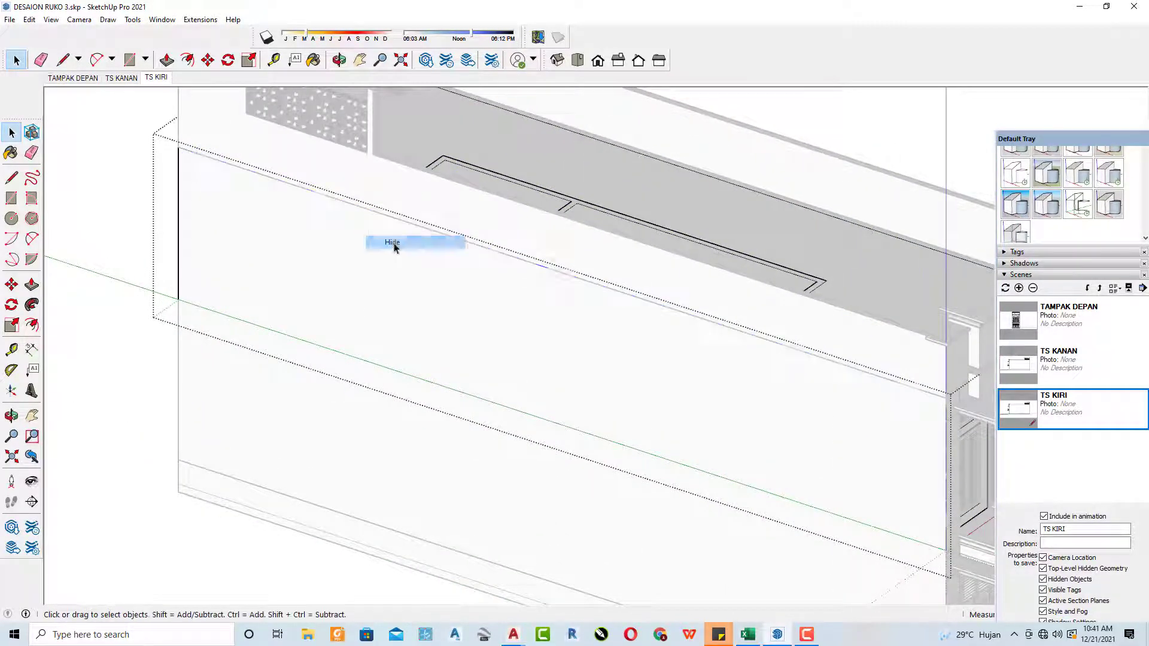
# Step: Undo that hide, hide the selected edge instead, and orbit out to the whole building
pyautogui.hotkey('ctrl', 'z')
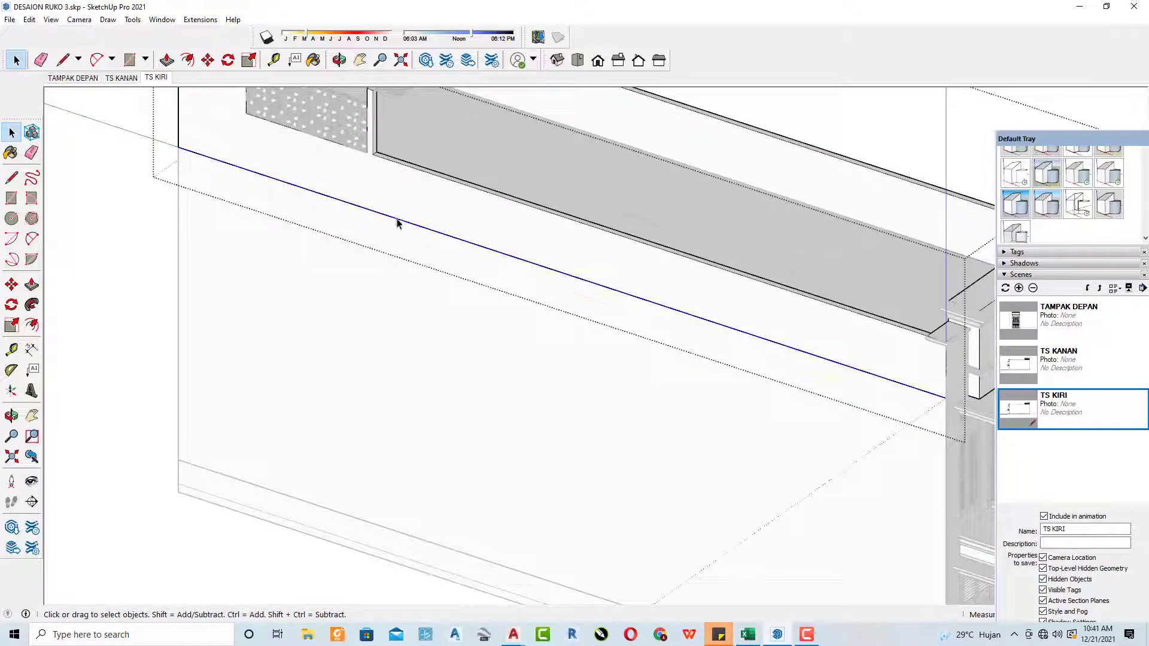
pyautogui.rightClick(397, 223)
pyautogui.click(420, 252)
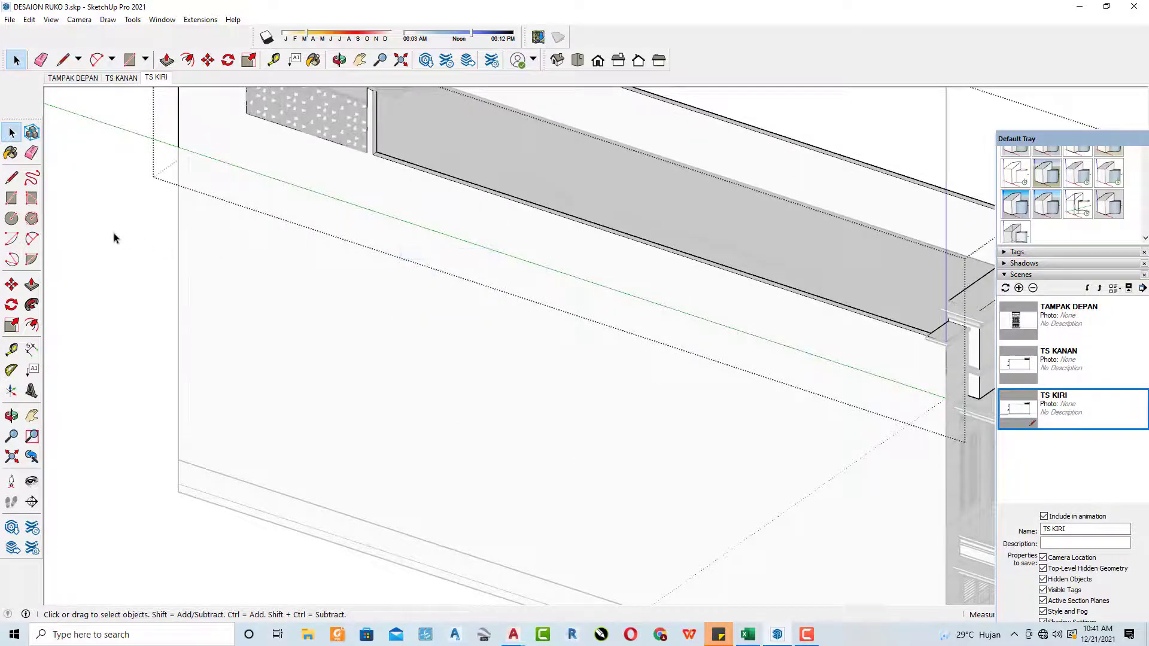
pyautogui.scroll(-5, 116, 239)
pyautogui.scroll(-5, 159, 282)
pyautogui.moveTo(224, 313); pyautogui.dragTo(266, 297, button='middle')
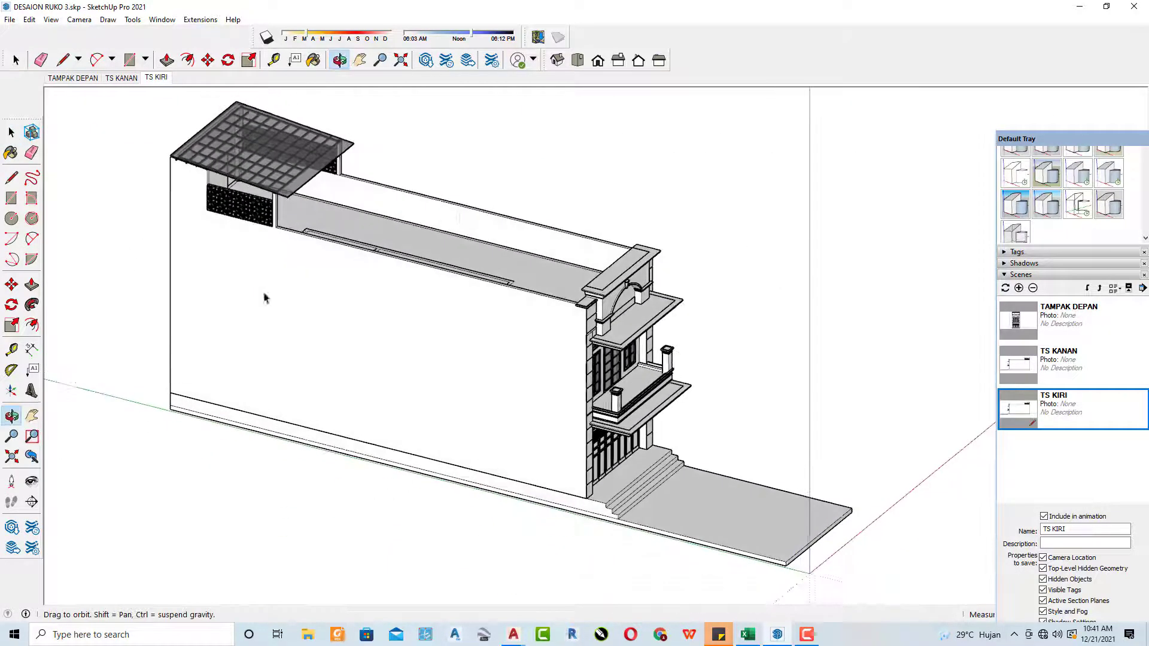
# Step: Frame the Left elevation with Zoom Extents and panning, then update TS KIRI to store it
pyautogui.click(659, 60)
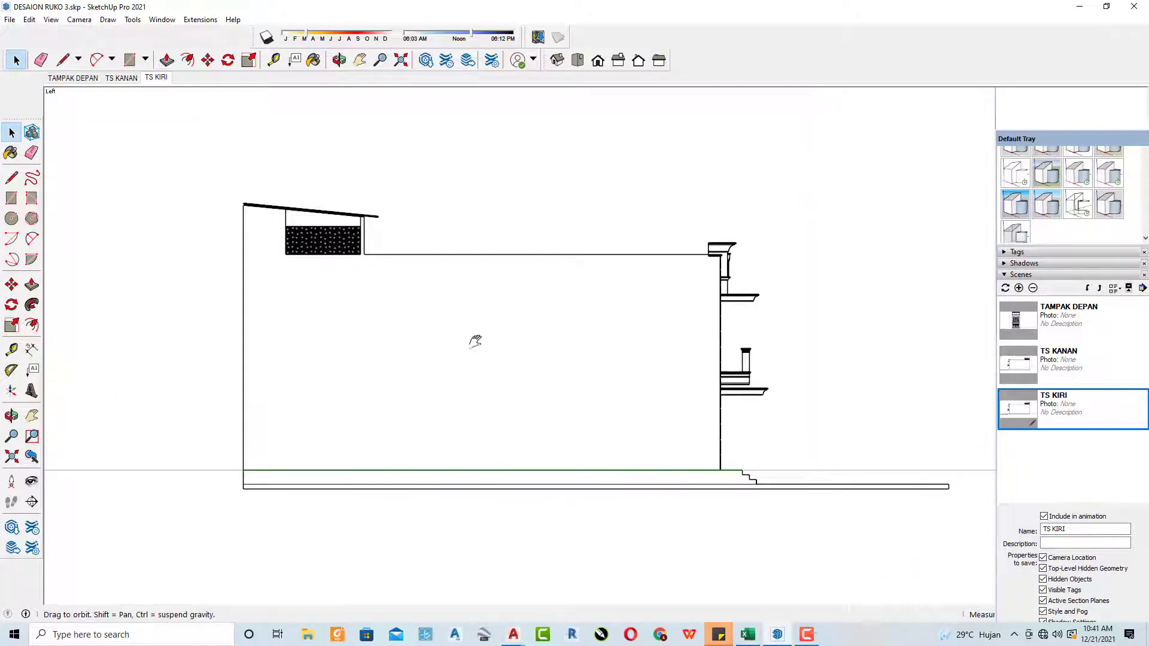
pyautogui.keyDown('shift'); pyautogui.moveTo(475, 342); pyautogui.dragTo(543, 336, button='middle'); pyautogui.keyUp('shift')
pyautogui.click(19, 459)
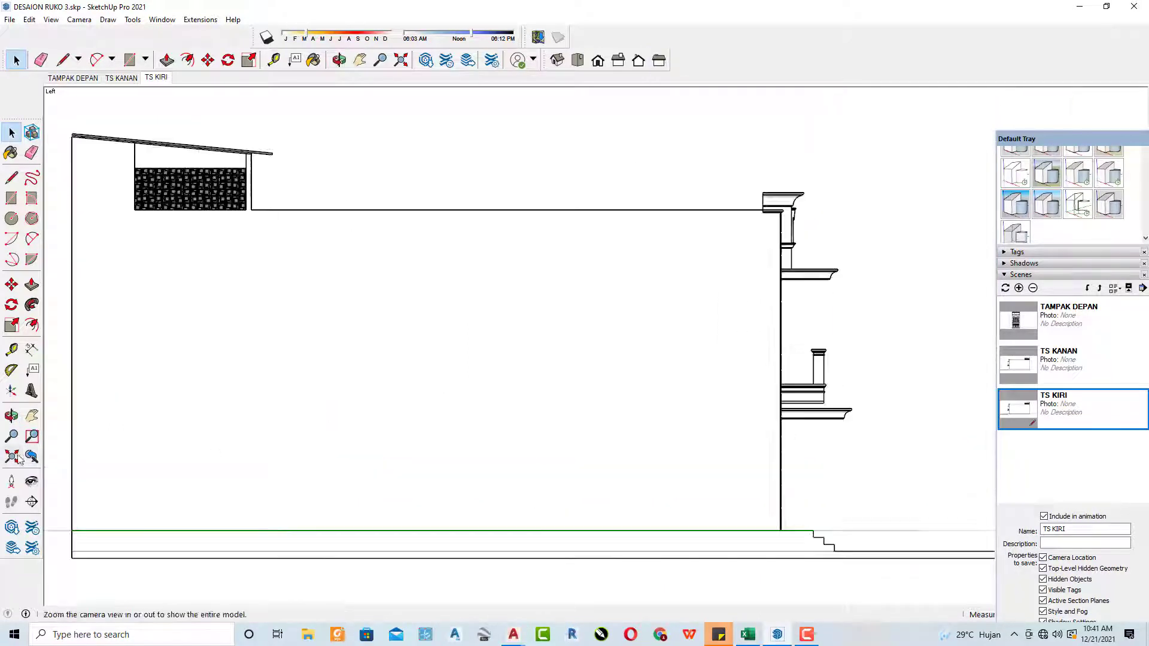
pyautogui.keyDown('shift'); pyautogui.moveTo(366, 367); pyautogui.dragTo(383, 365, button='middle'); pyautogui.keyUp('shift')
pyautogui.keyDown('shift'); pyautogui.moveTo(429, 365); pyautogui.dragTo(457, 361, button='middle'); pyautogui.keyUp('shift')
pyautogui.press('space')
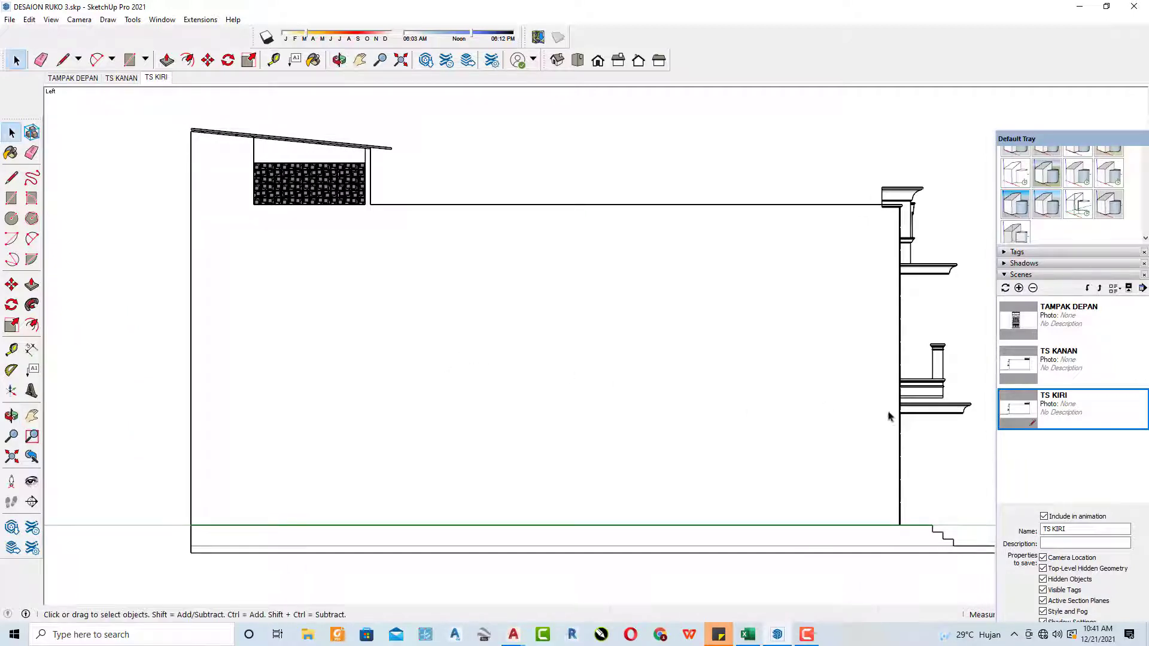
pyautogui.rightClick(1058, 410)
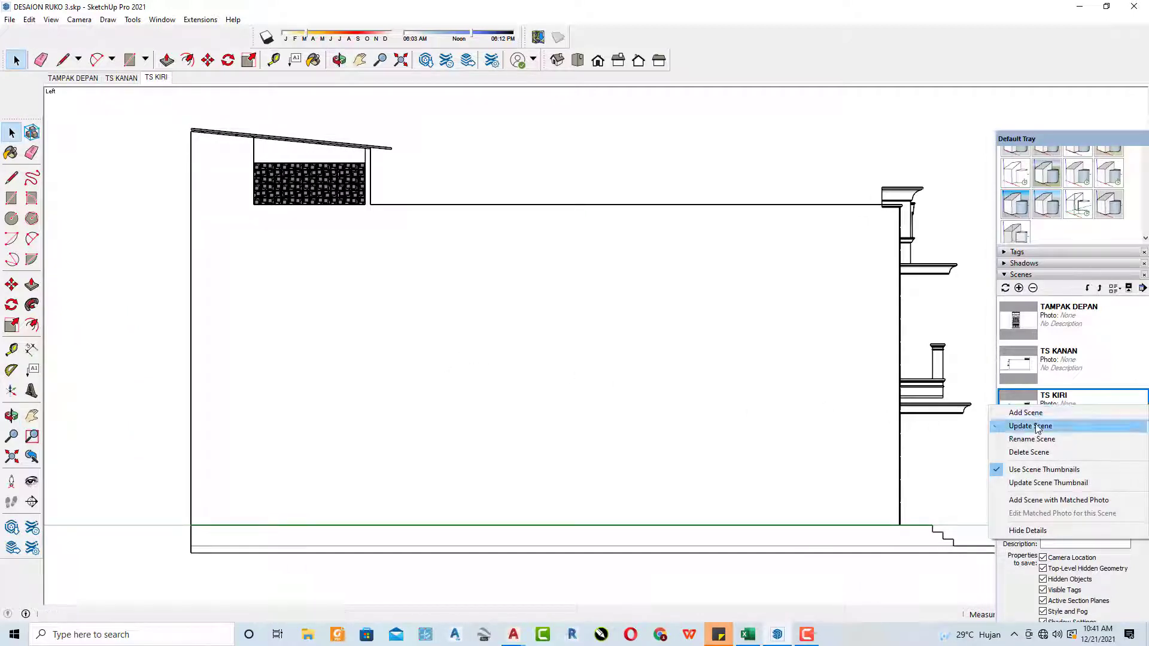
pyautogui.click(1040, 424)
pyautogui.click(1048, 436)
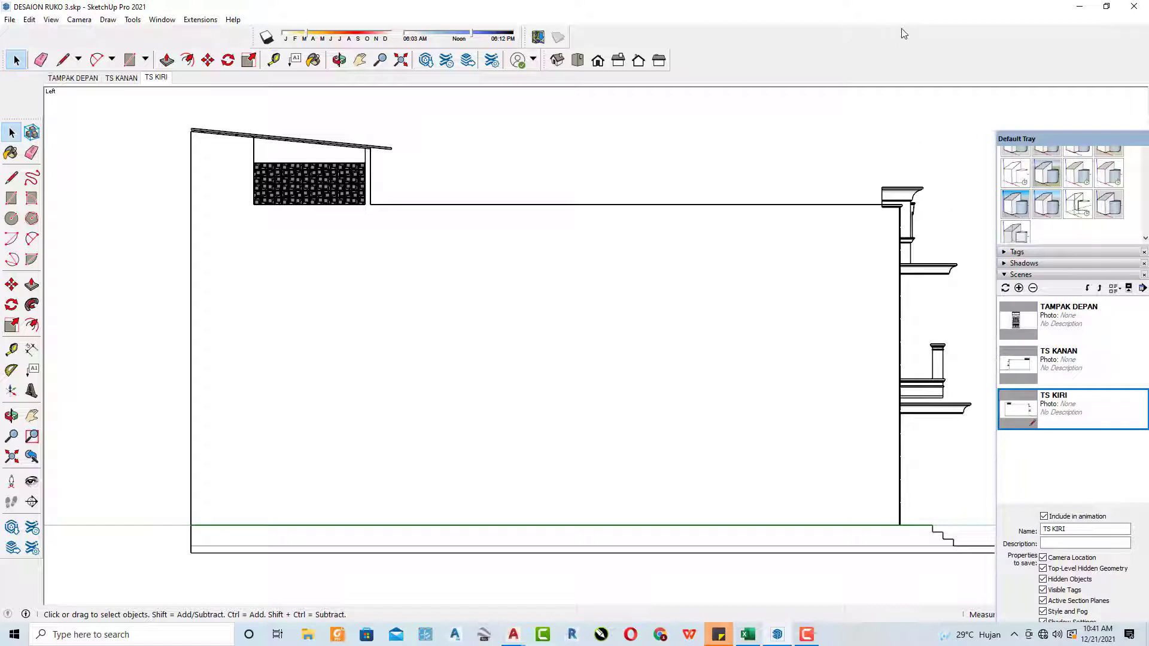
# Step: Add a fourth scene from the current view and name it TAMPAK BELAKNG
pyautogui.click(1019, 288)
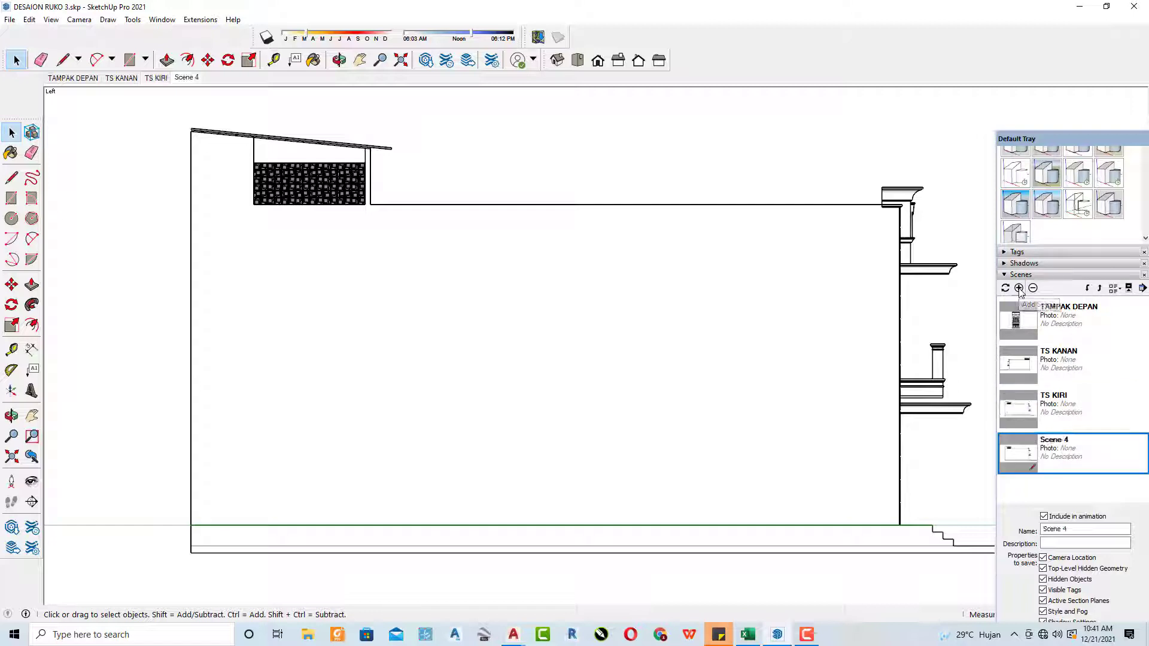
pyautogui.moveTo(1069, 529); pyautogui.dragTo(984, 521)
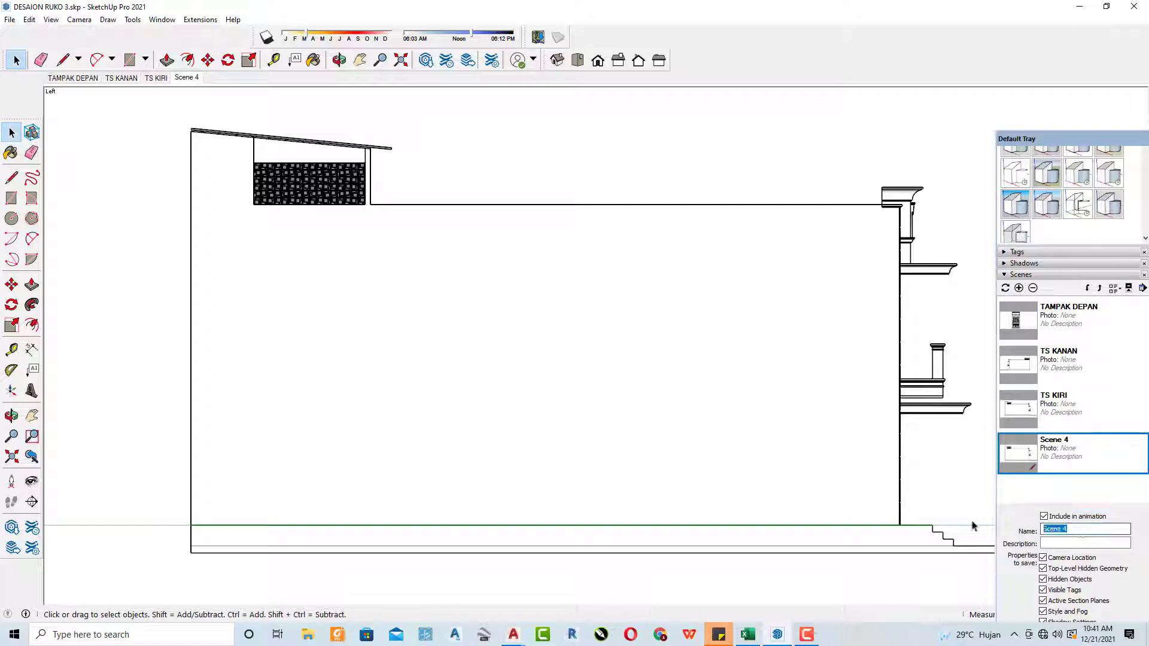
pyautogui.write('t')
pyautogui.press('Return')
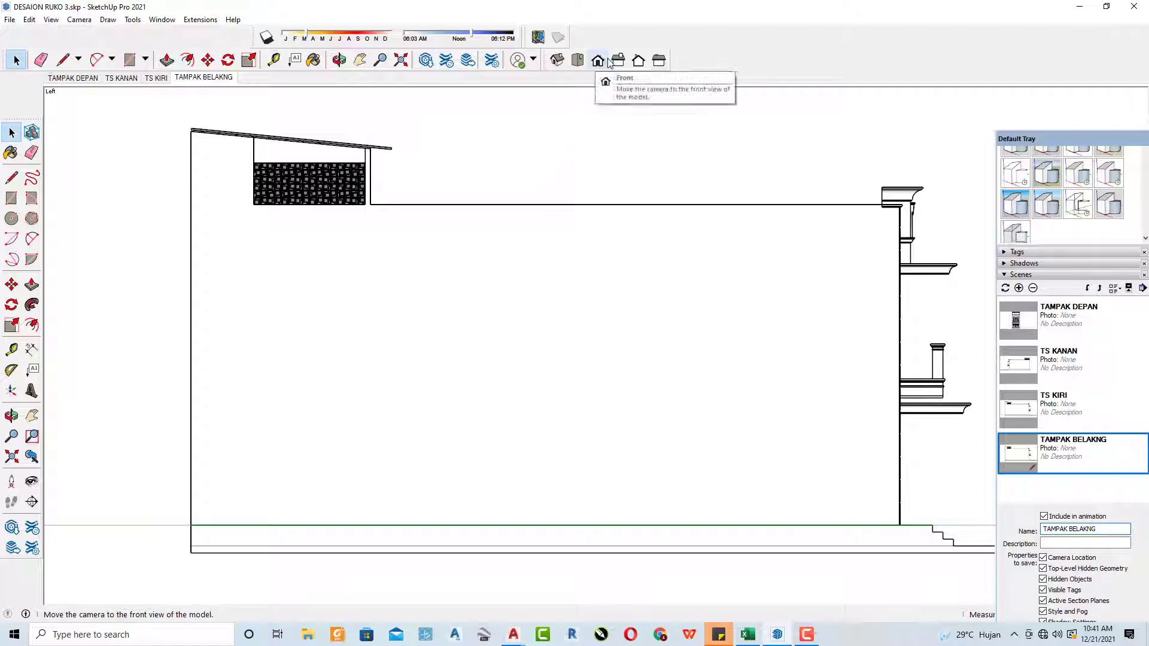
# Step: In the Back view orbited to 3D, hide two back-wall edges including the middle rectangle's top
pyautogui.click(638, 61)
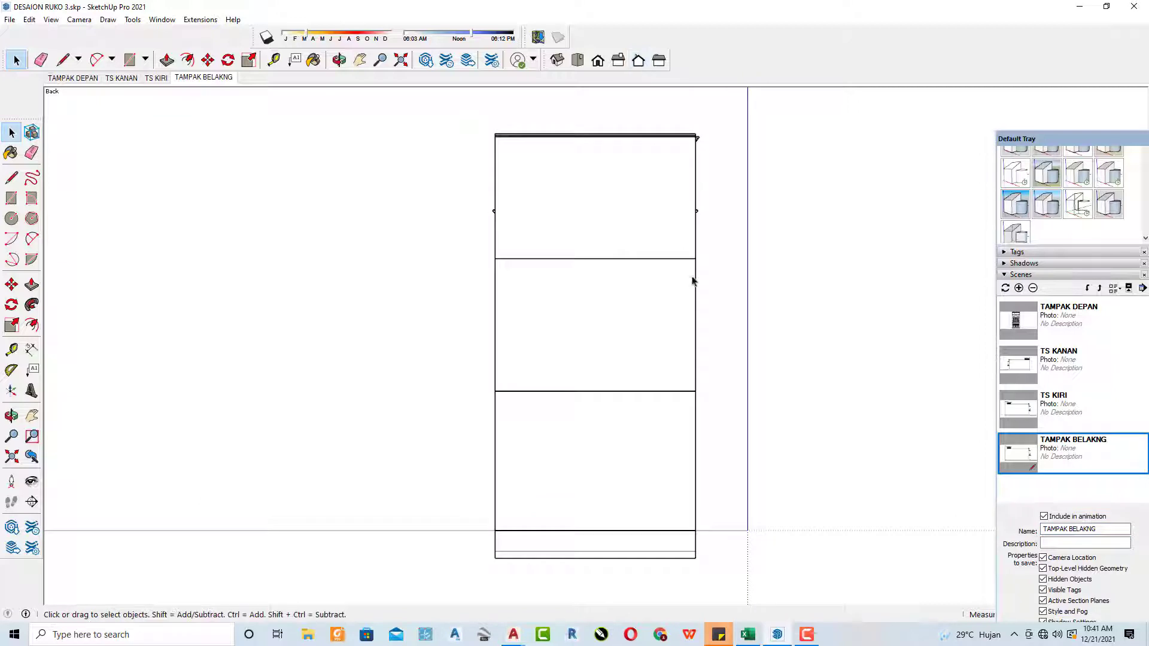
pyautogui.moveTo(703, 405); pyautogui.dragTo(595, 274, button='middle')
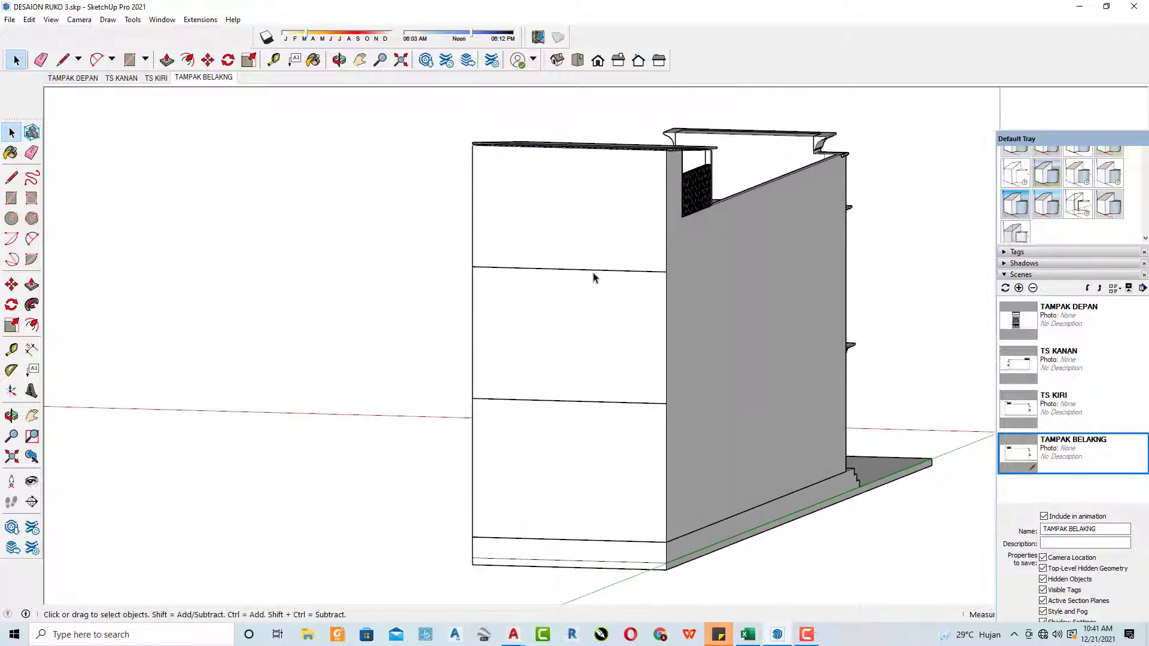
pyautogui.rightClick(586, 273)
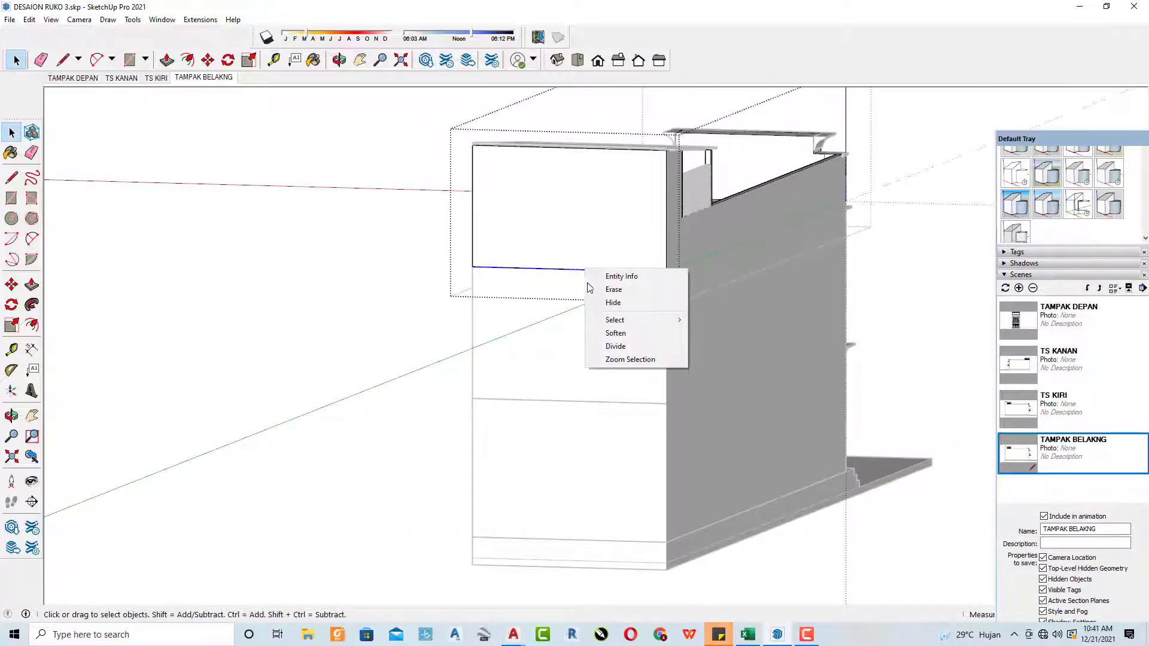
pyautogui.click(628, 303)
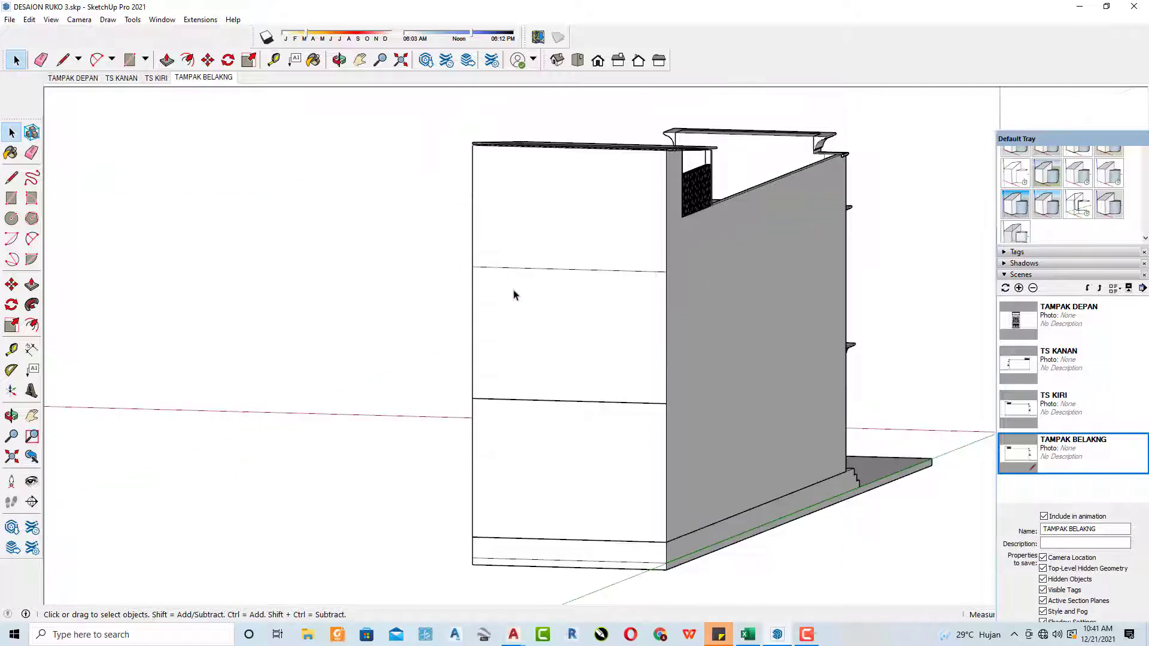
pyautogui.click(510, 270)
pyautogui.rightClick(509, 270)
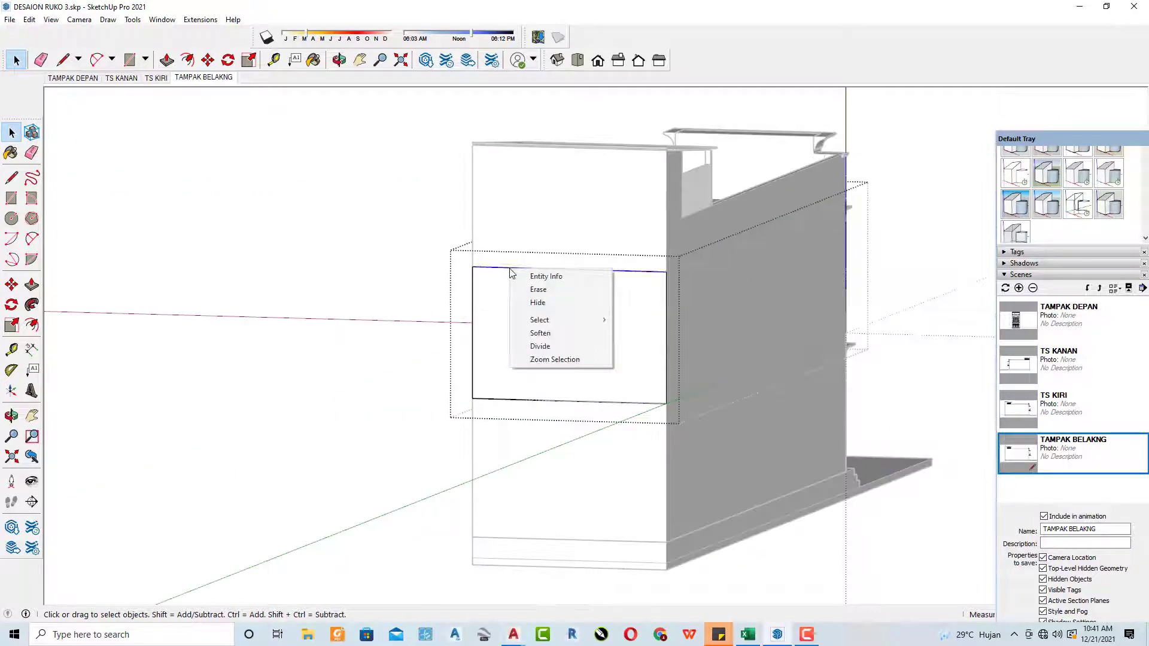
pyautogui.click(529, 303)
# Step: Hide then undo the bottom back-wall edge, clear the selection and show the Front elevation
pyautogui.scroll(2, 520, 396)
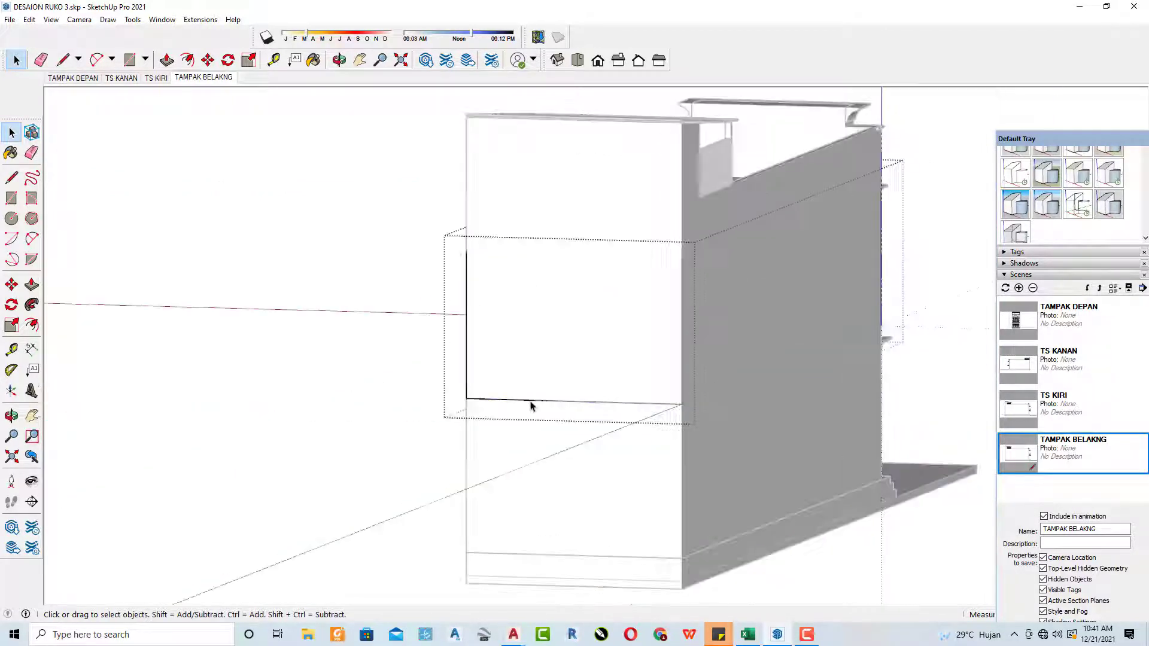
pyautogui.scroll(1, 530, 406)
pyautogui.rightClick(538, 404)
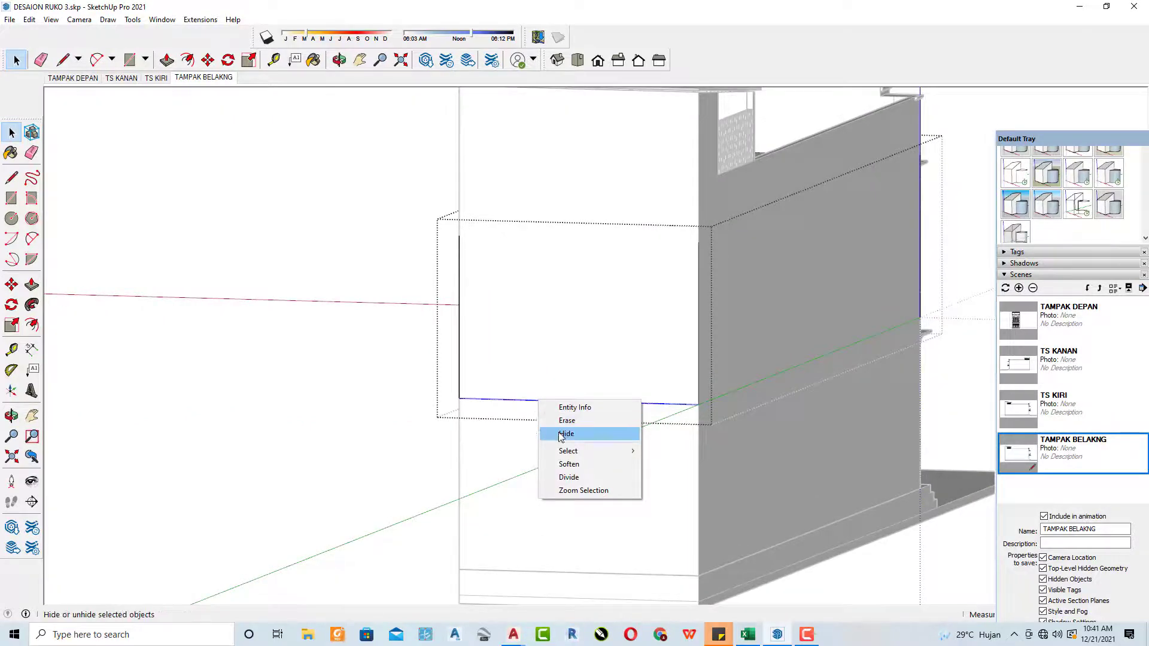
pyautogui.click(556, 433)
pyautogui.hotkey('ctrl', 'z')
pyautogui.hotkey('ctrl', 'z')
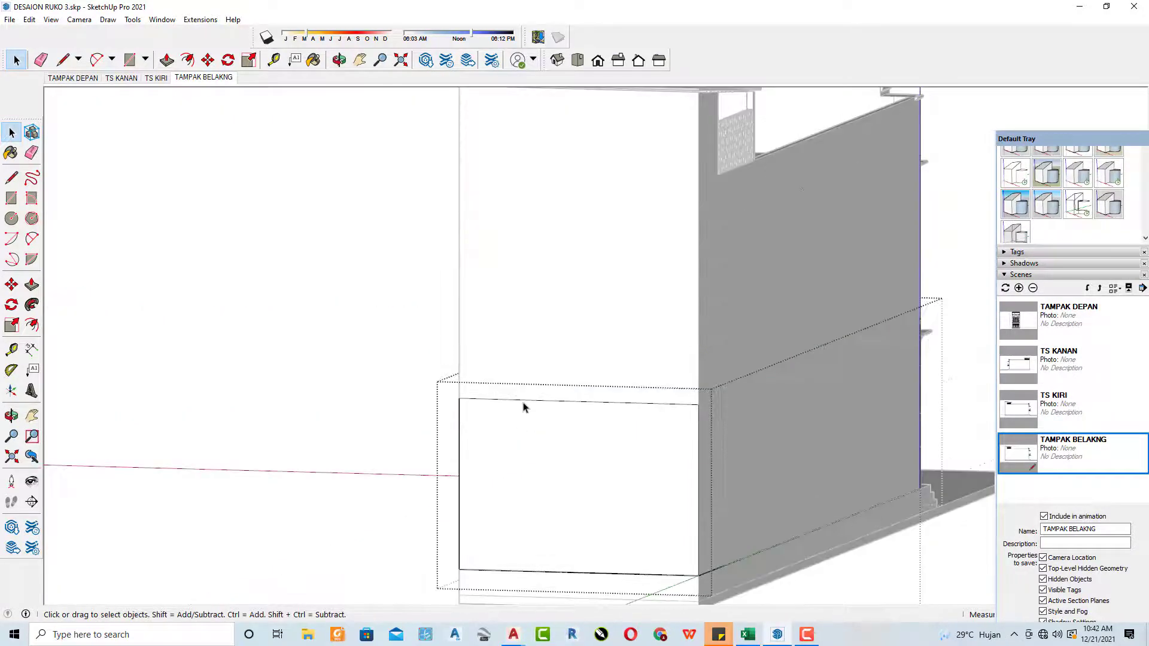
pyautogui.click(523, 408)
pyautogui.rightClick(525, 402)
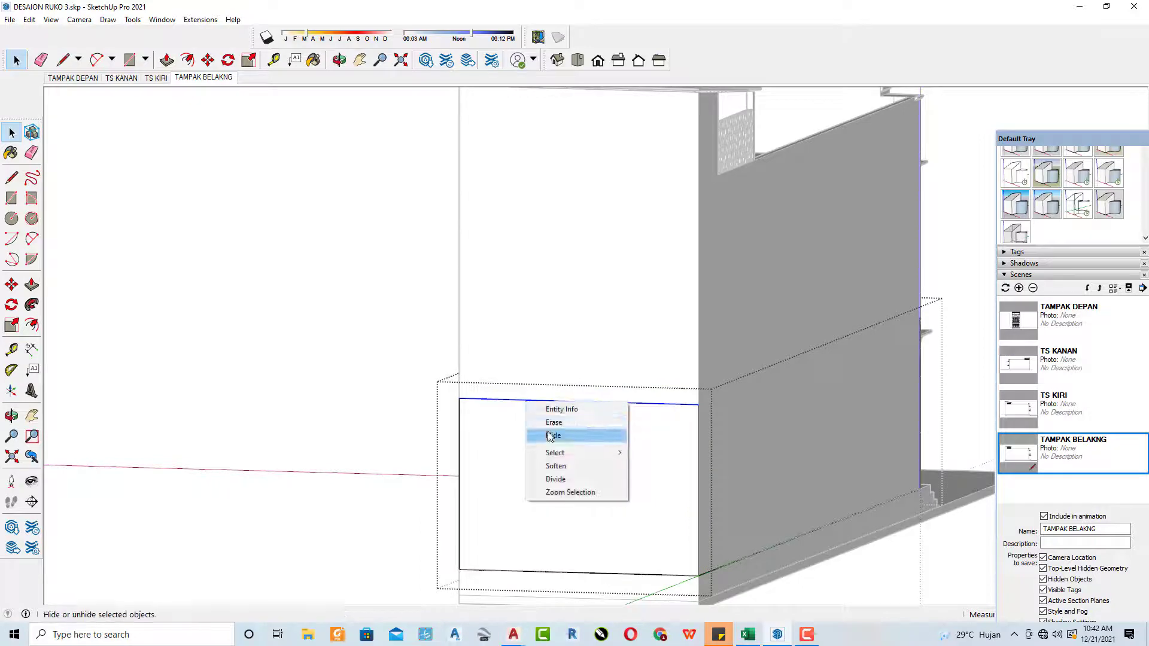
pyautogui.press('Escape')
pyautogui.hotkey('ctrl', 'z')
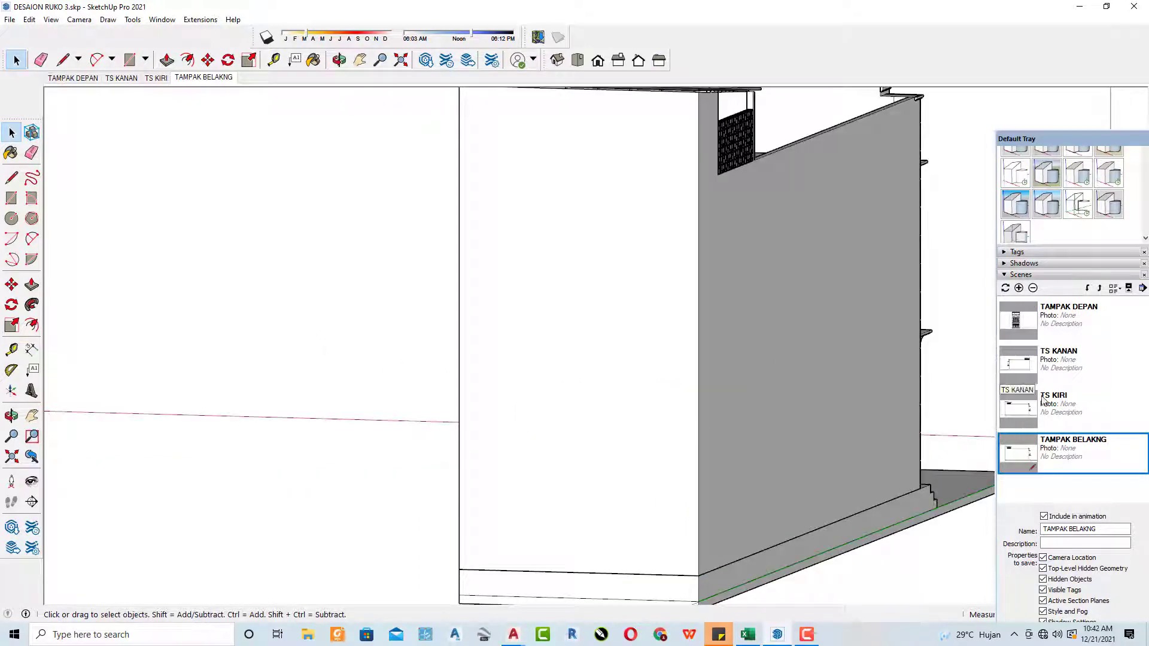
pyautogui.click(598, 61)
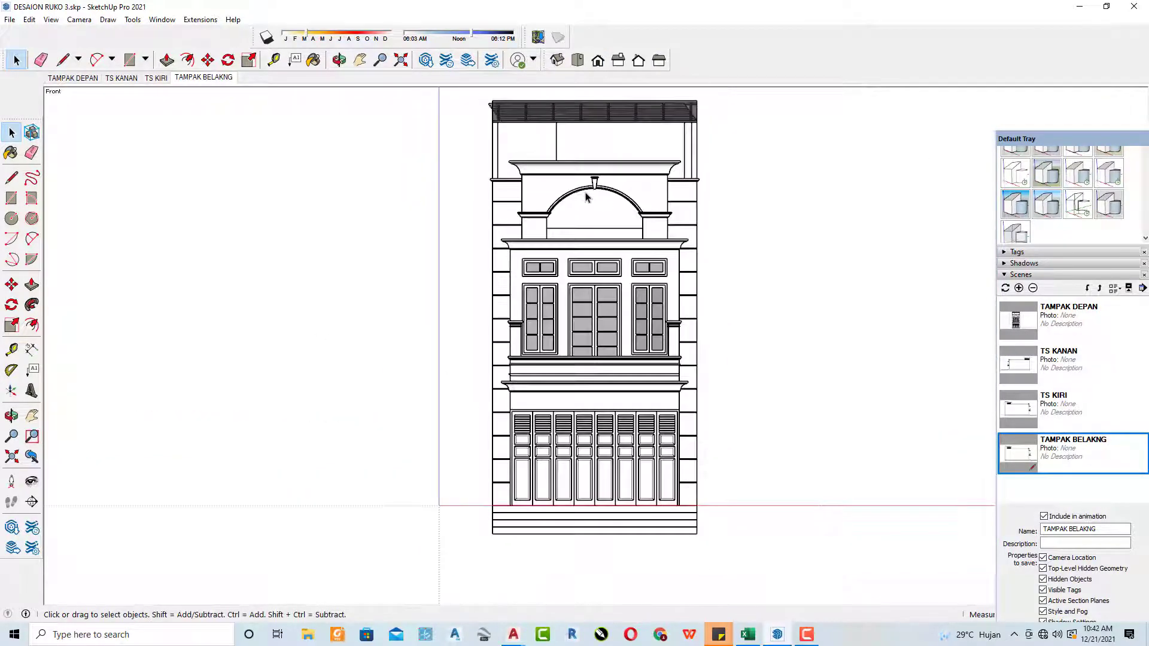
# Step: Frame the flat Back elevation and update TAMPAK BELAKNG to store it
pyautogui.click(639, 60)
pyautogui.keyDown('shift'); pyautogui.moveTo(645, 154); pyautogui.dragTo(645, 249, button='middle'); pyautogui.keyUp('shift')
pyautogui.press('space')
pyautogui.scroll(1, 649, 250)
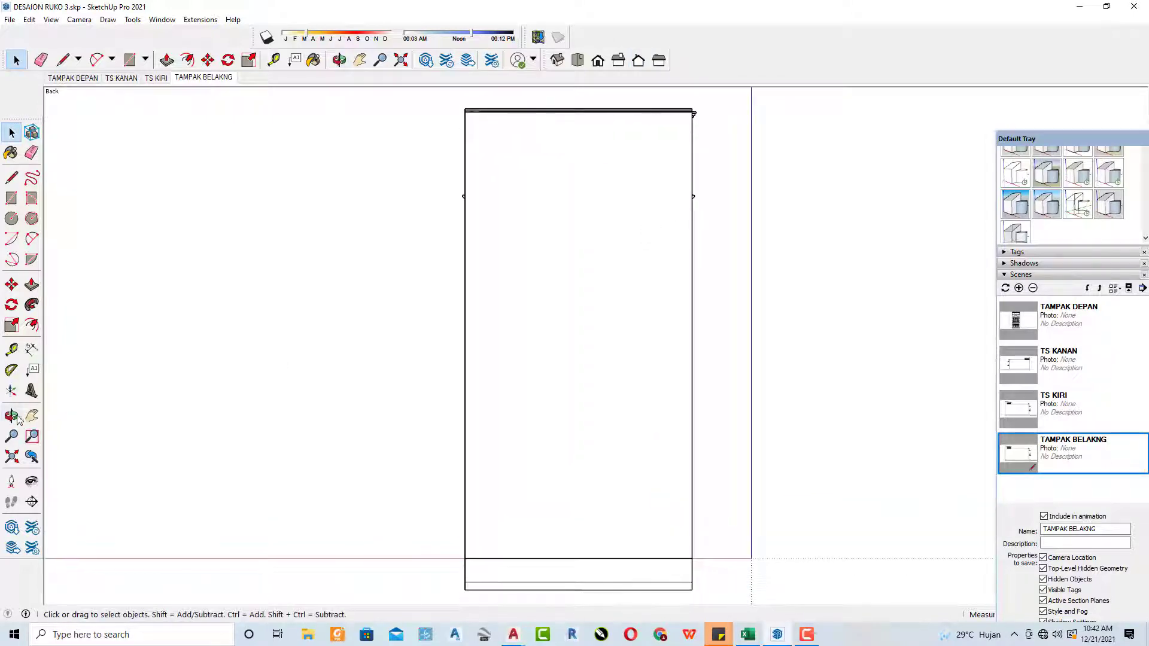
pyautogui.press('o')
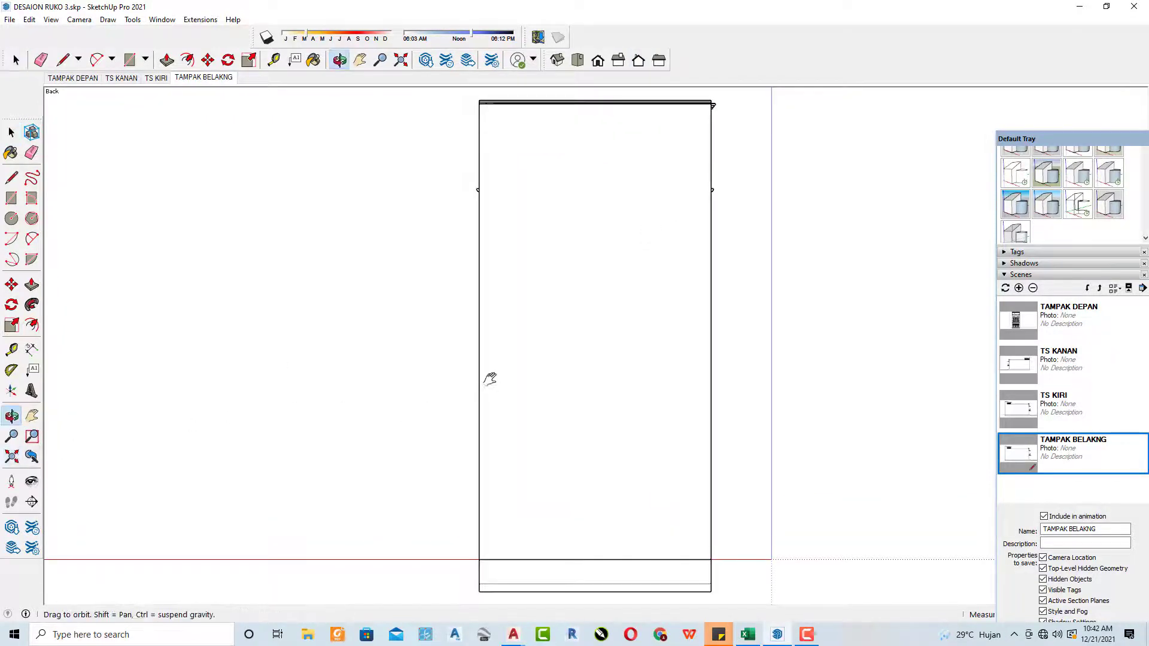
pyautogui.keyDown('shift'); pyautogui.moveTo(490, 379); pyautogui.dragTo(493, 377, button='middle'); pyautogui.keyUp('shift')
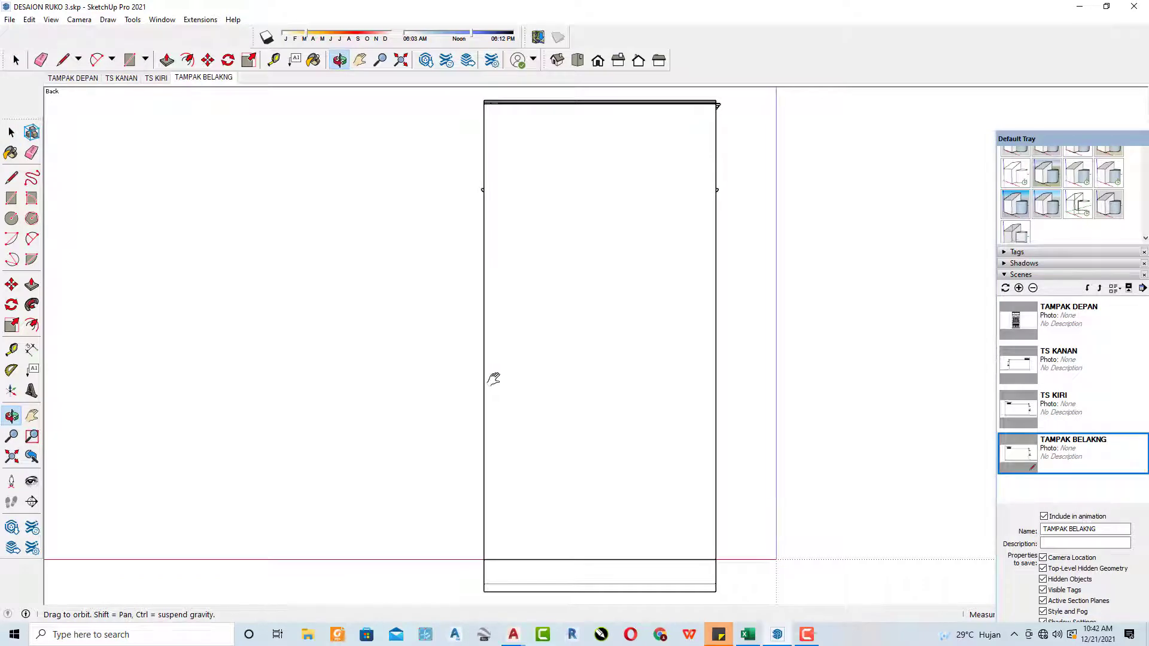
pyautogui.rightClick(1056, 460)
pyautogui.click(1055, 473)
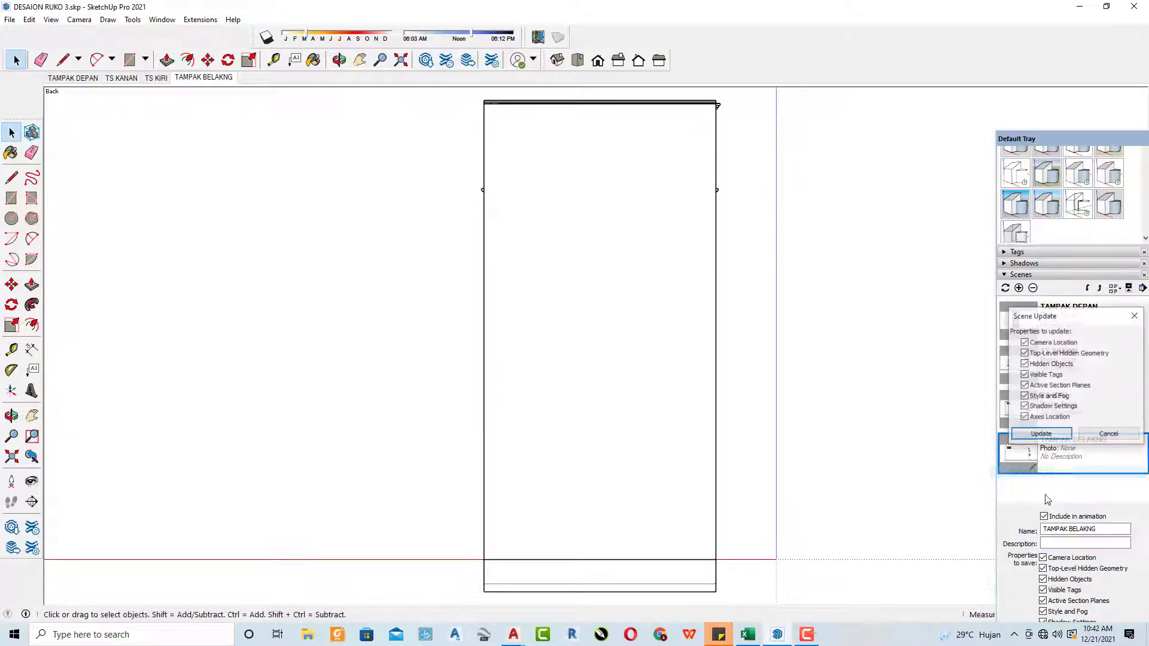
pyautogui.click(1046, 435)
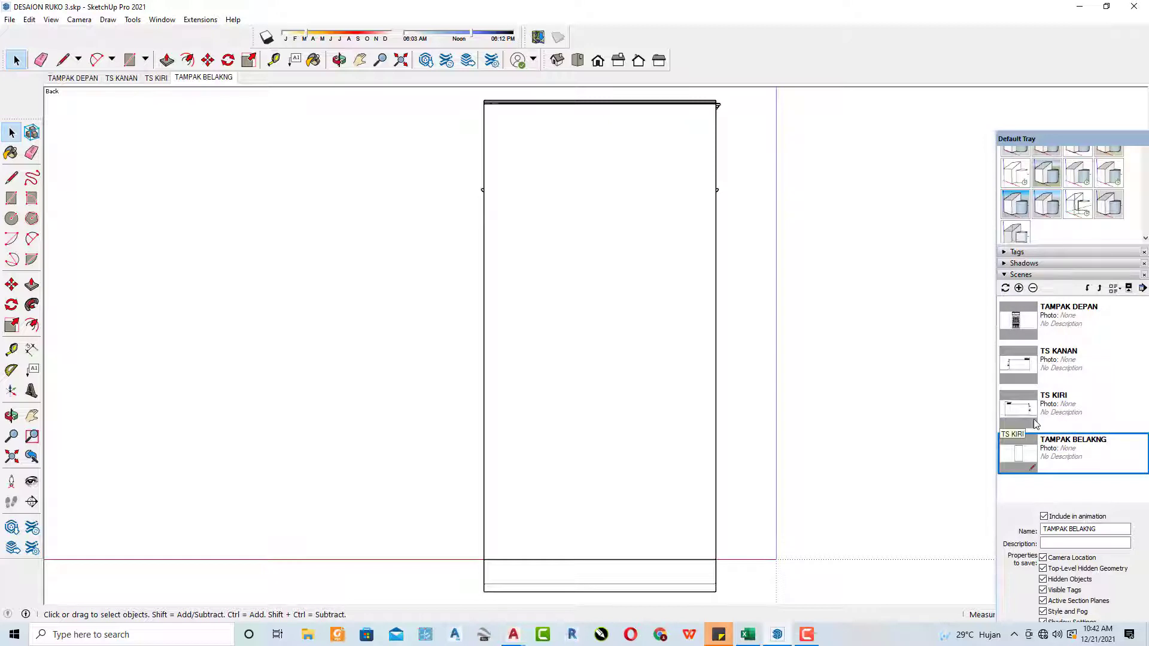
# Step: Add a fifth scene and rename it TAMPAK ATAS
pyautogui.click(1019, 288)
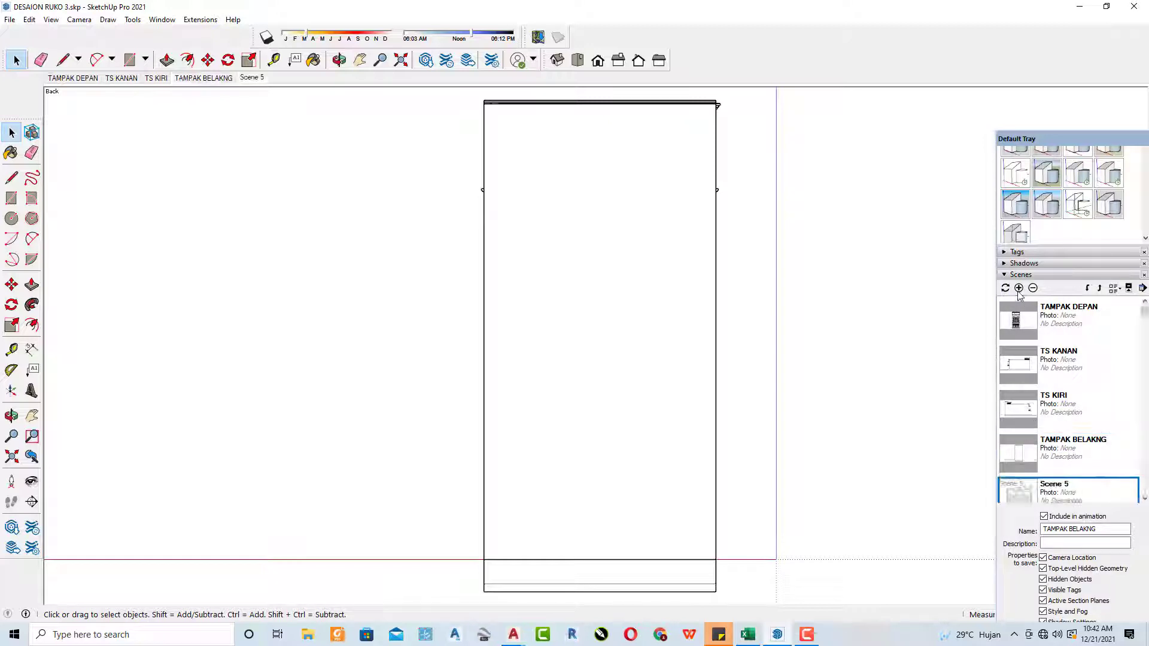
pyautogui.moveTo(1068, 529); pyautogui.dragTo(993, 509)
pyautogui.press('BackSpace')
pyautogui.write('TAS')
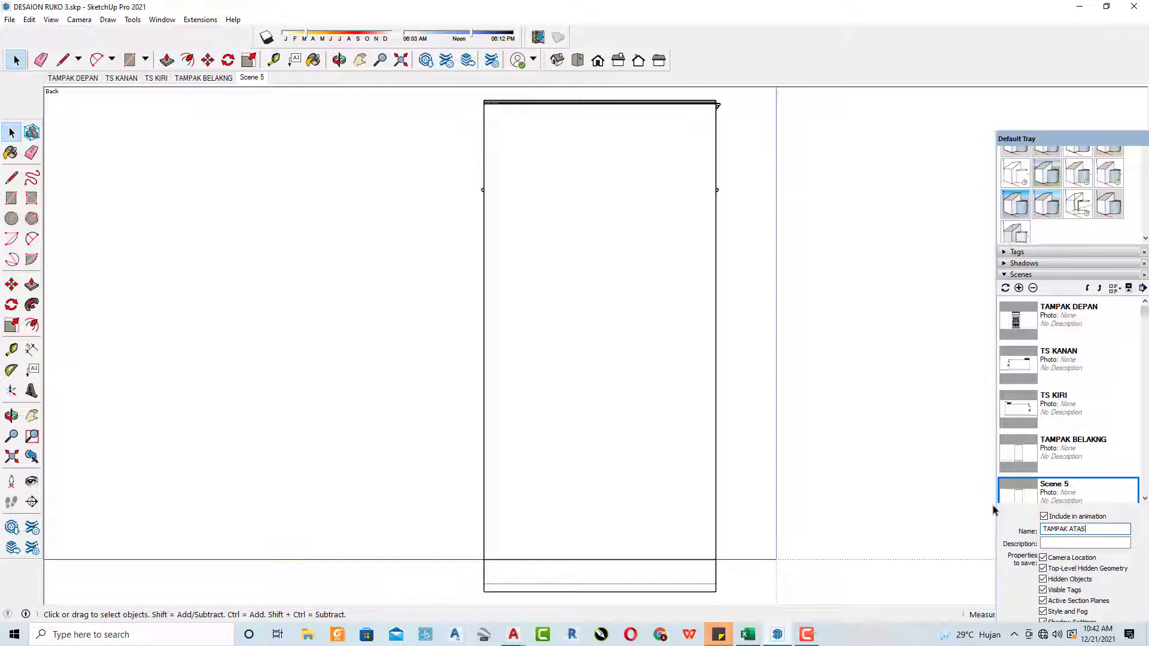
pyautogui.press('Return')
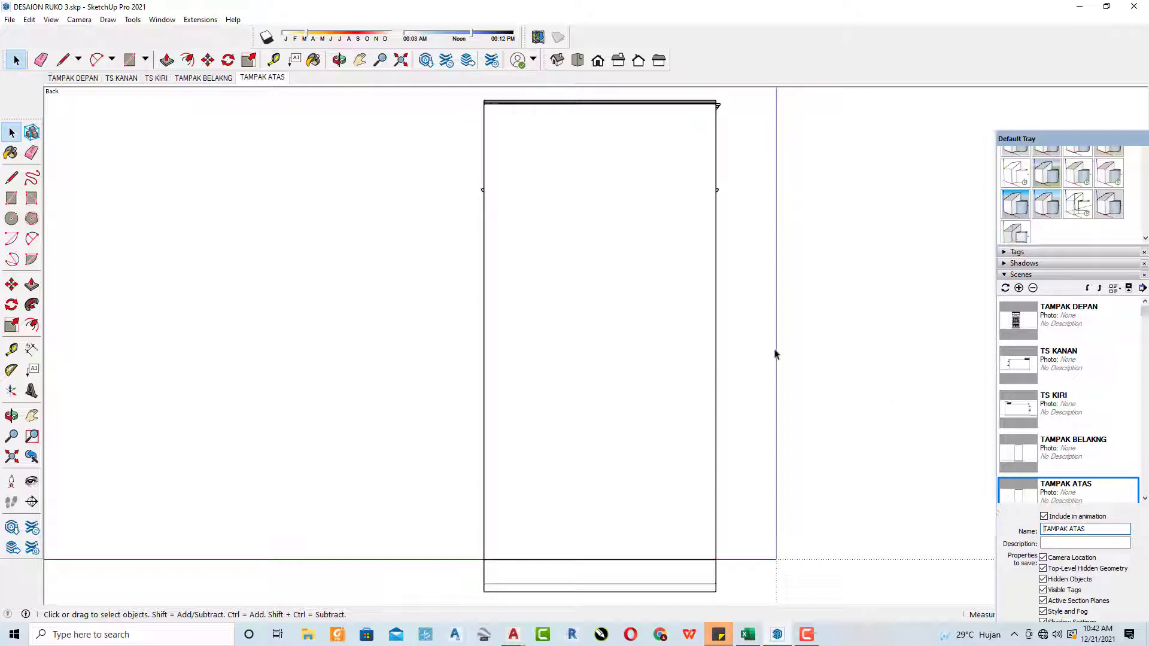
# Step: Inspect the roof from top and tilted views, briefly selecting the roof face for Push/Pull
pyautogui.click(577, 60)
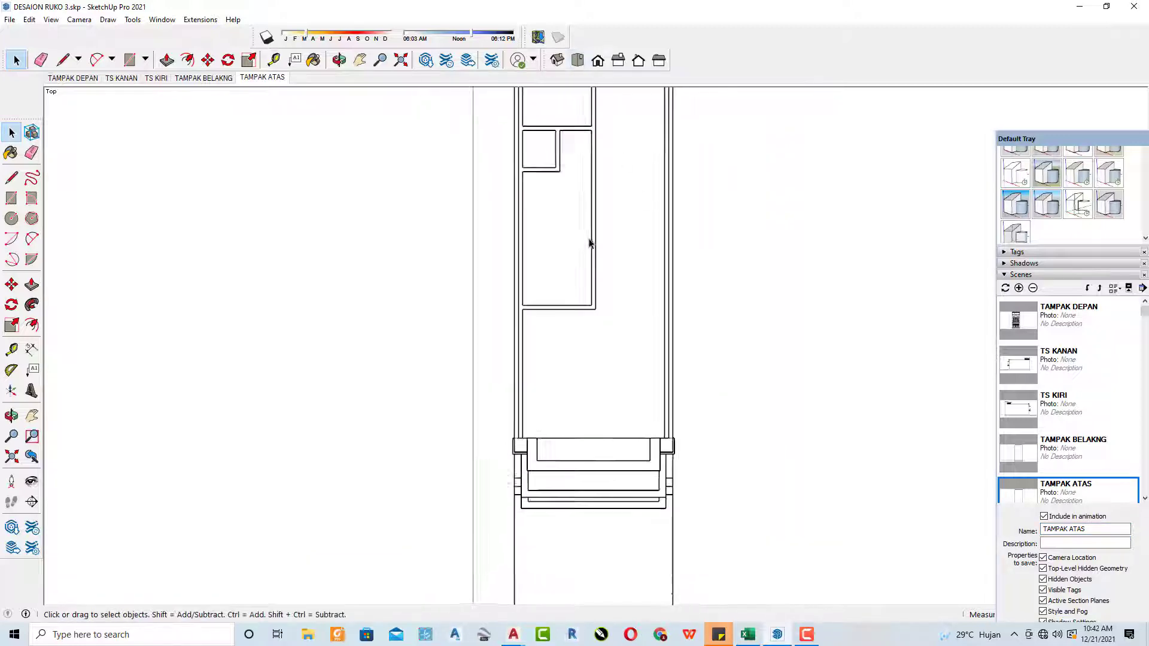
pyautogui.moveTo(597, 267)
pyautogui.mouseDown(button='middle')
pyautogui.moveTo(407, 279)
pyautogui.moveTo(552, 334)
pyautogui.mouseUp(button='middle')
pyautogui.scroll(3, 497, 344)
pyautogui.scroll(3, 521, 377)
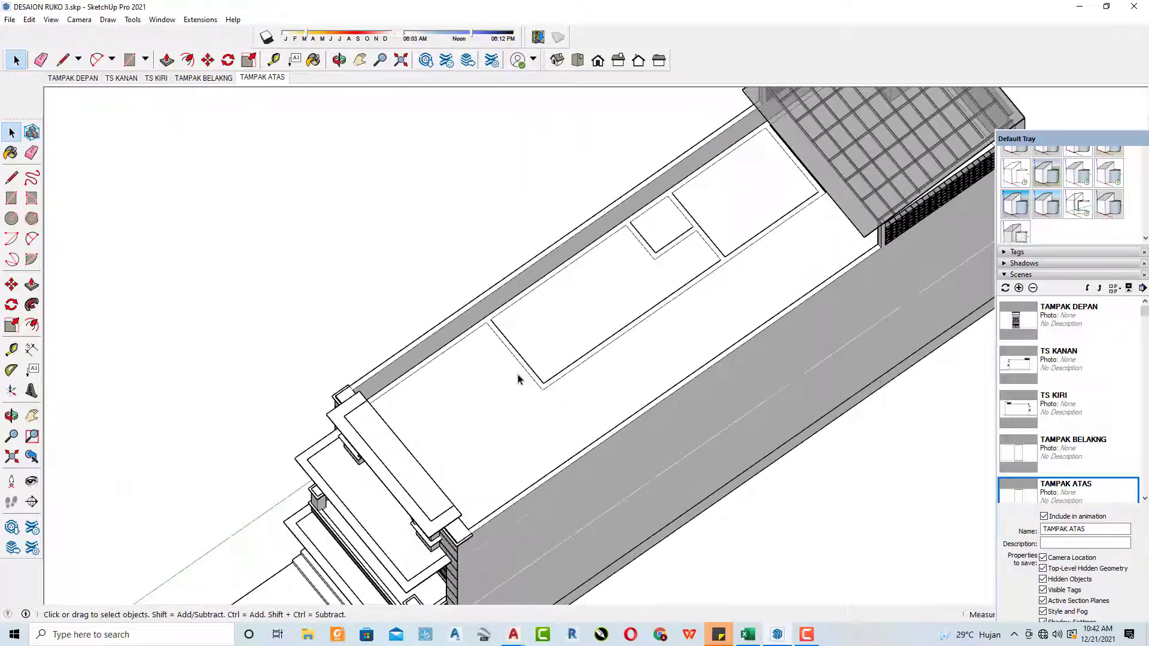
pyautogui.scroll(3, 478, 389)
pyautogui.moveTo(453, 400)
pyautogui.mouseDown(button='middle')
pyautogui.moveTo(344, 375)
pyautogui.moveTo(409, 395)
pyautogui.mouseUp(button='middle')
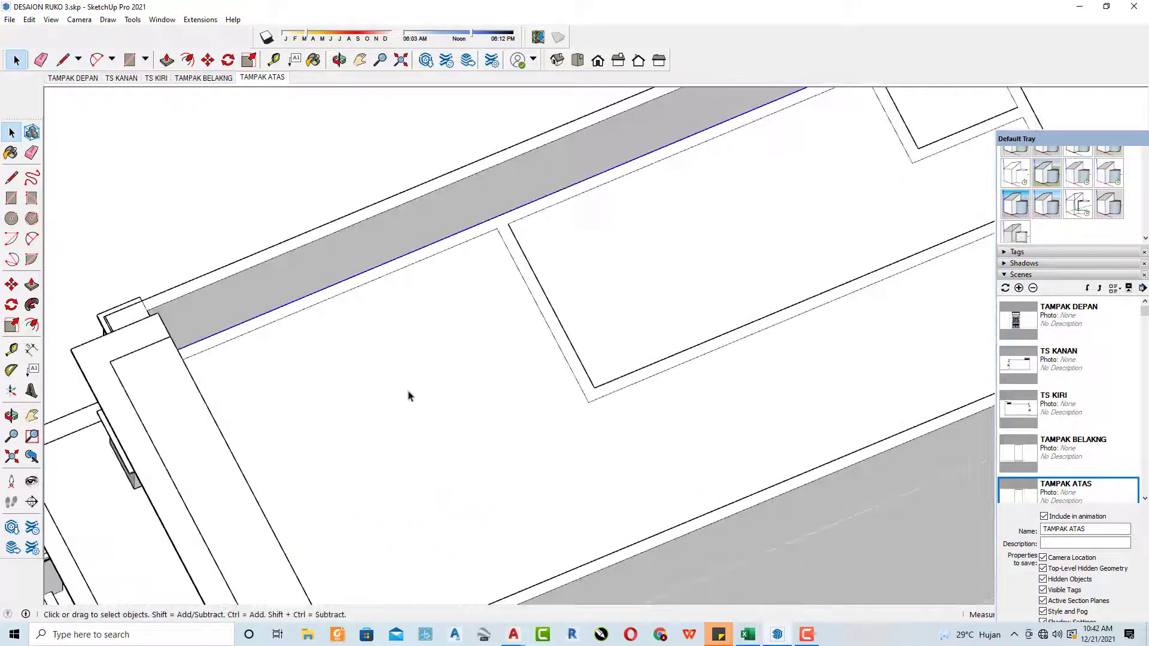
pyautogui.click(431, 398)
pyautogui.press('p')
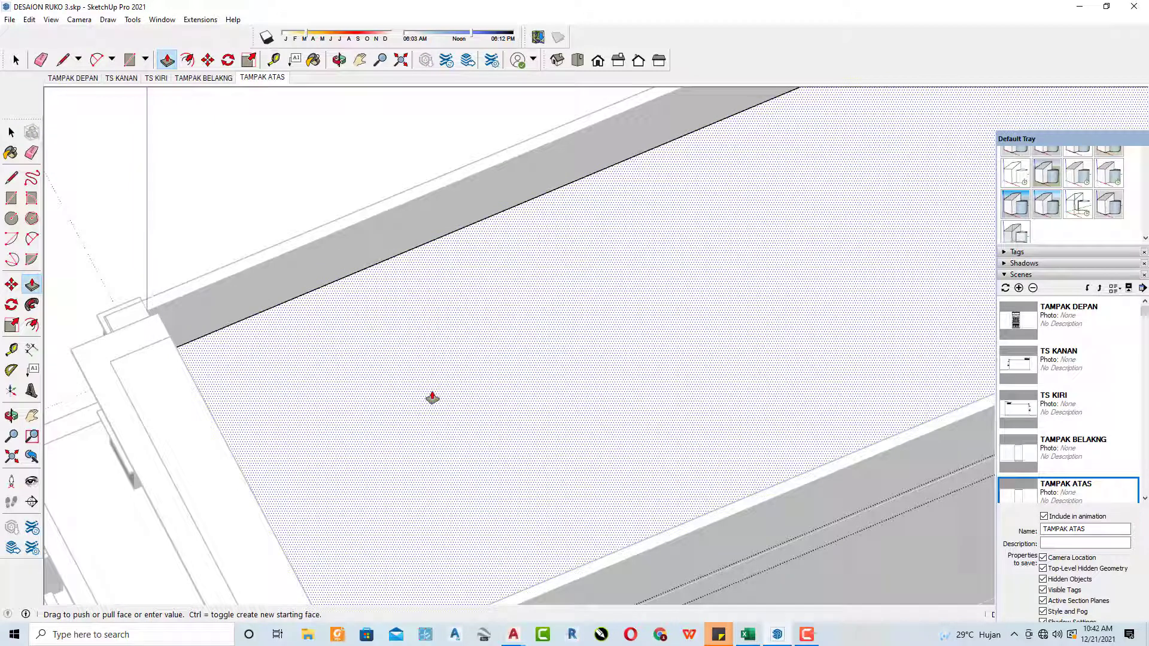
pyautogui.scroll(-3, 433, 398)
pyautogui.scroll(-3, 432, 398)
pyautogui.press('space')
pyautogui.click(323, 292)
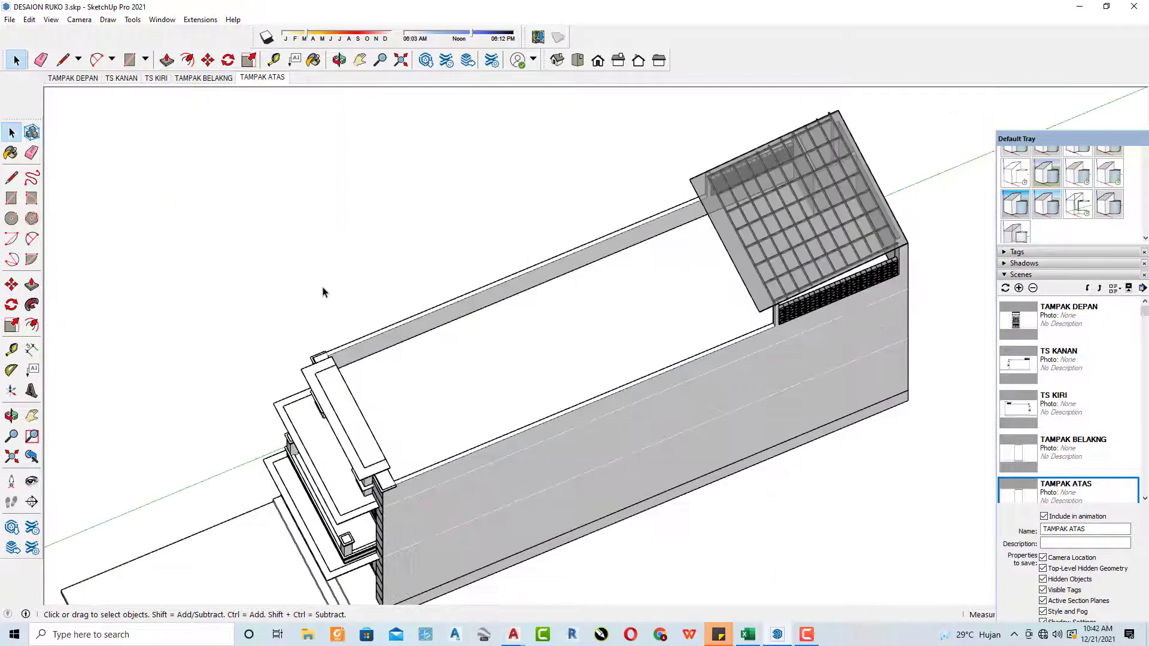
# Step: Centre the building in Top view and update TAMPAK ATAS with that view
pyautogui.click(578, 60)
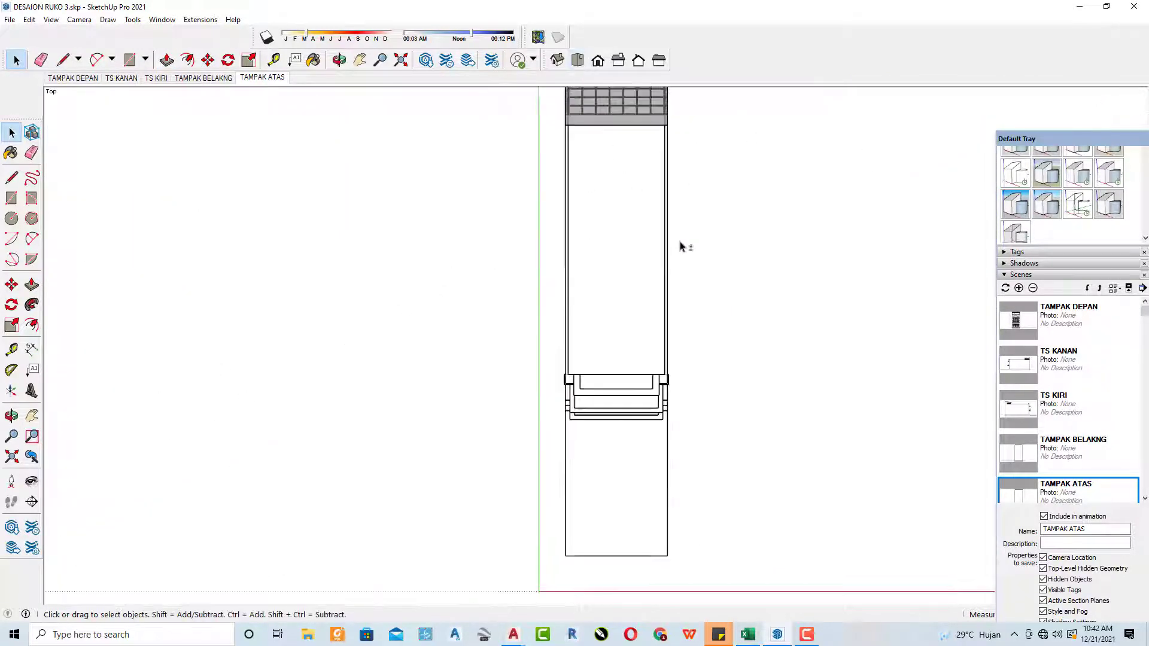
pyautogui.moveTo(682, 245)
pyautogui.keyDown('shift'); pyautogui.mouseDown(button='middle')
pyautogui.moveTo(613, 313)
pyautogui.moveTo(642, 361)
pyautogui.moveTo(661, 327)
pyautogui.mouseUp(button='middle'); pyautogui.keyUp('shift')
pyautogui.press('space')
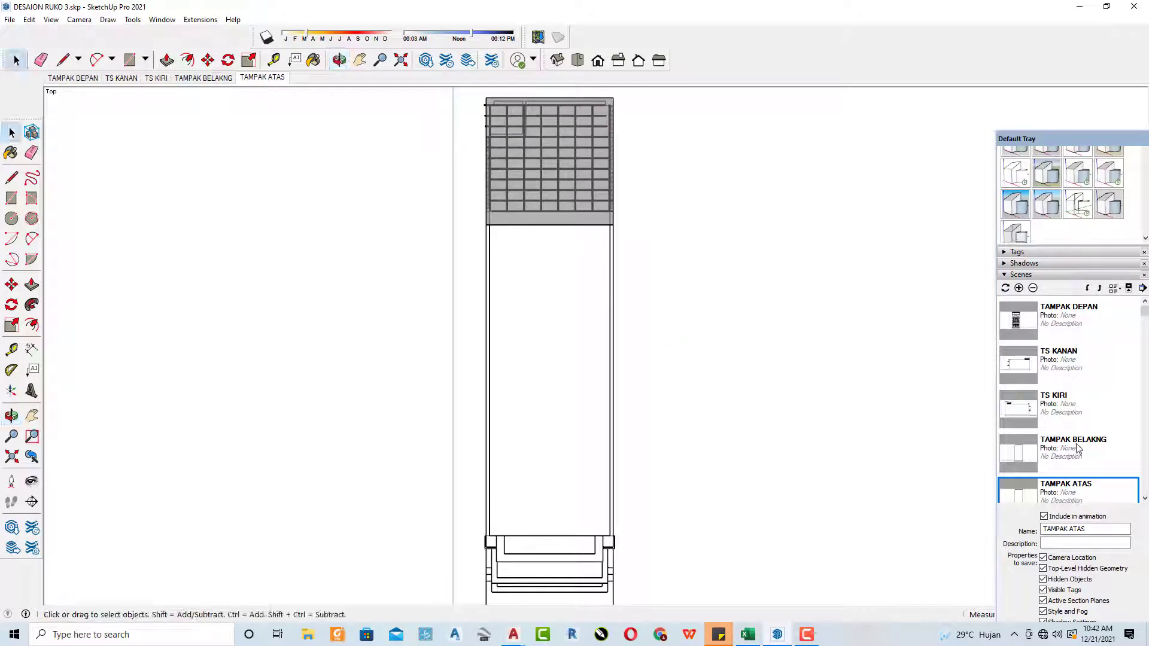
pyautogui.rightClick(1077, 491)
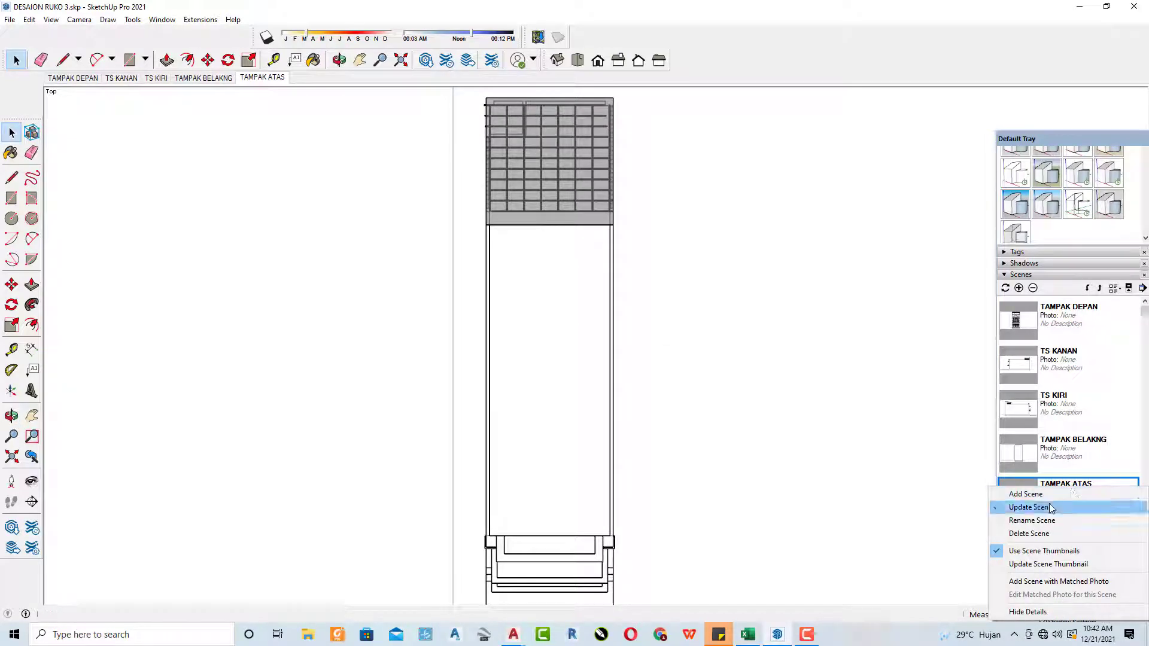
pyautogui.click(1046, 506)
pyautogui.click(1043, 432)
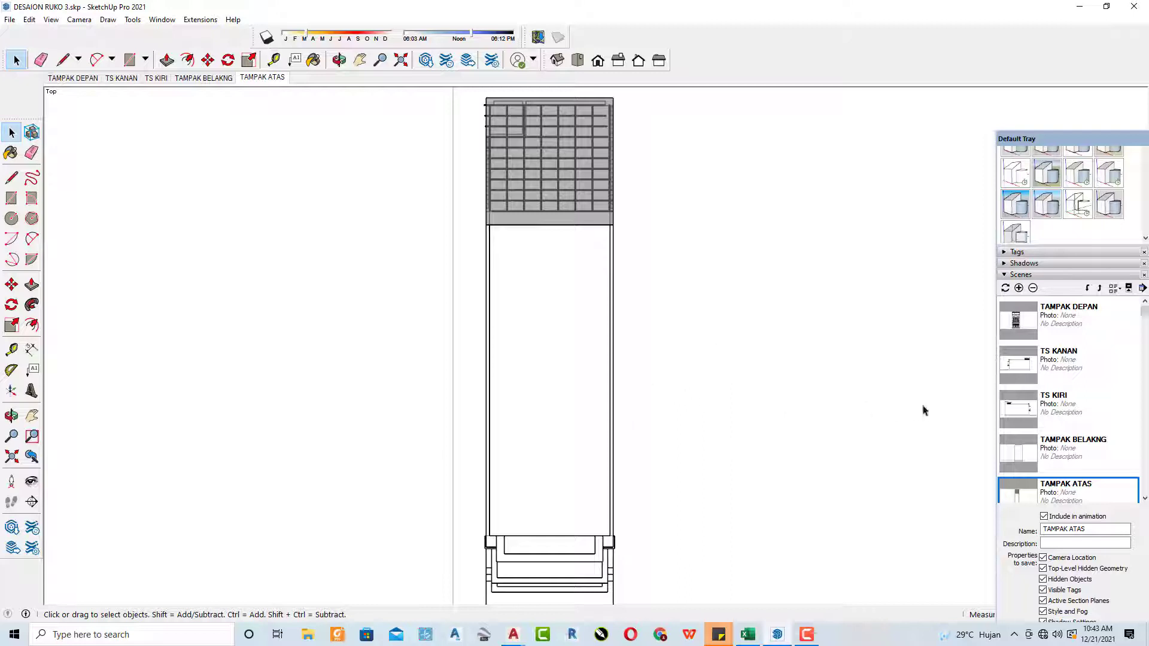
# Step: Add Scene 6 and orbit from plan into a perspective of the building
pyautogui.click(1019, 288)
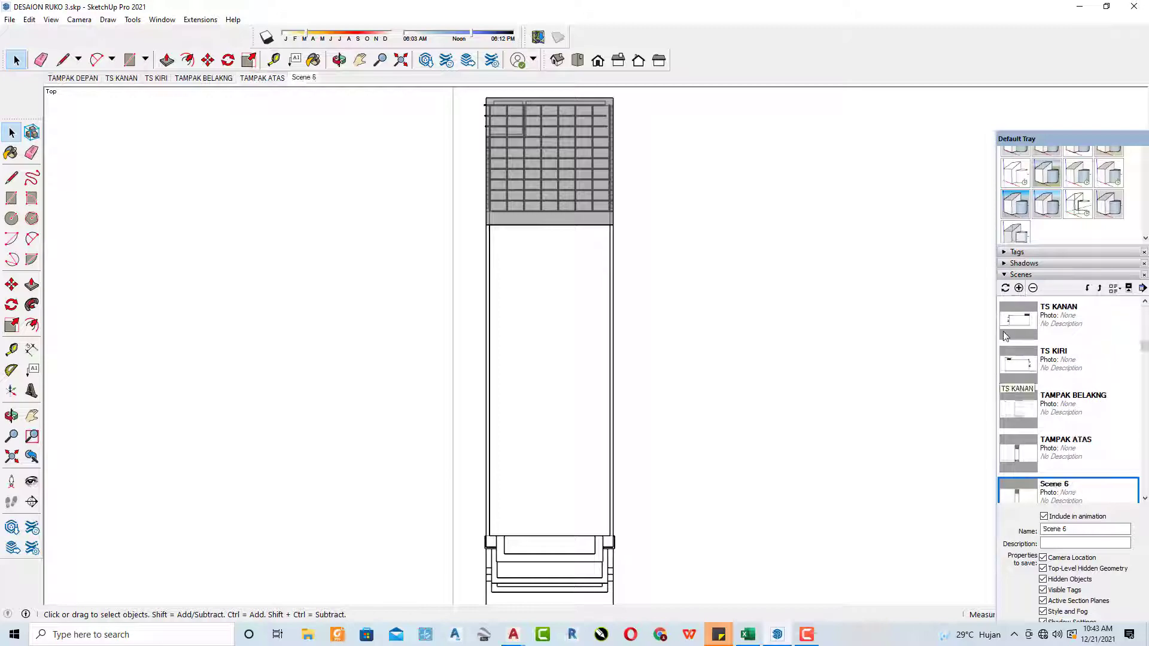
pyautogui.moveTo(595, 449)
pyautogui.mouseDown(button='middle')
pyautogui.moveTo(597, 330)
pyautogui.moveTo(557, 341)
pyautogui.moveTo(529, 383)
pyautogui.moveTo(679, 391)
pyautogui.moveTo(556, 333)
pyautogui.mouseUp(button='middle')
pyautogui.scroll(4, 544, 345)
pyautogui.scroll(2, 542, 344)
pyautogui.scroll(2, 541, 344)
pyautogui.scroll(-3, 541, 344)
pyautogui.scroll(3, 529, 386)
pyautogui.scroll(1, 529, 389)
pyautogui.scroll(-2, 553, 331)
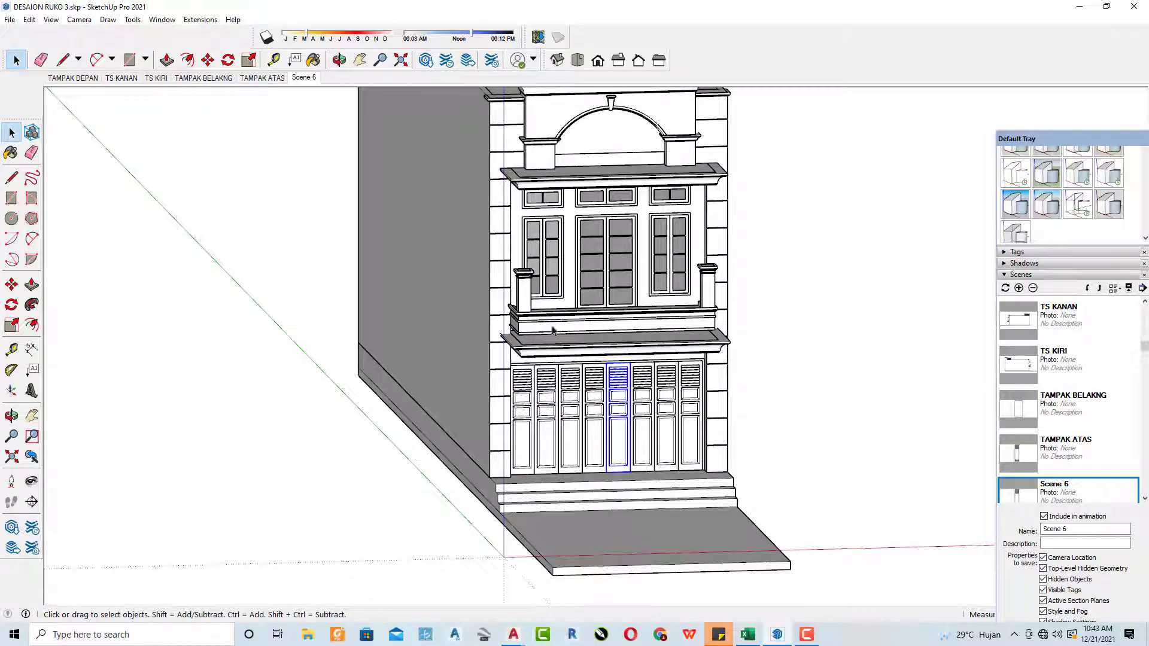
# Step: Expand the tags list and orbit to show the building's right side wall
pyautogui.click(1034, 252)
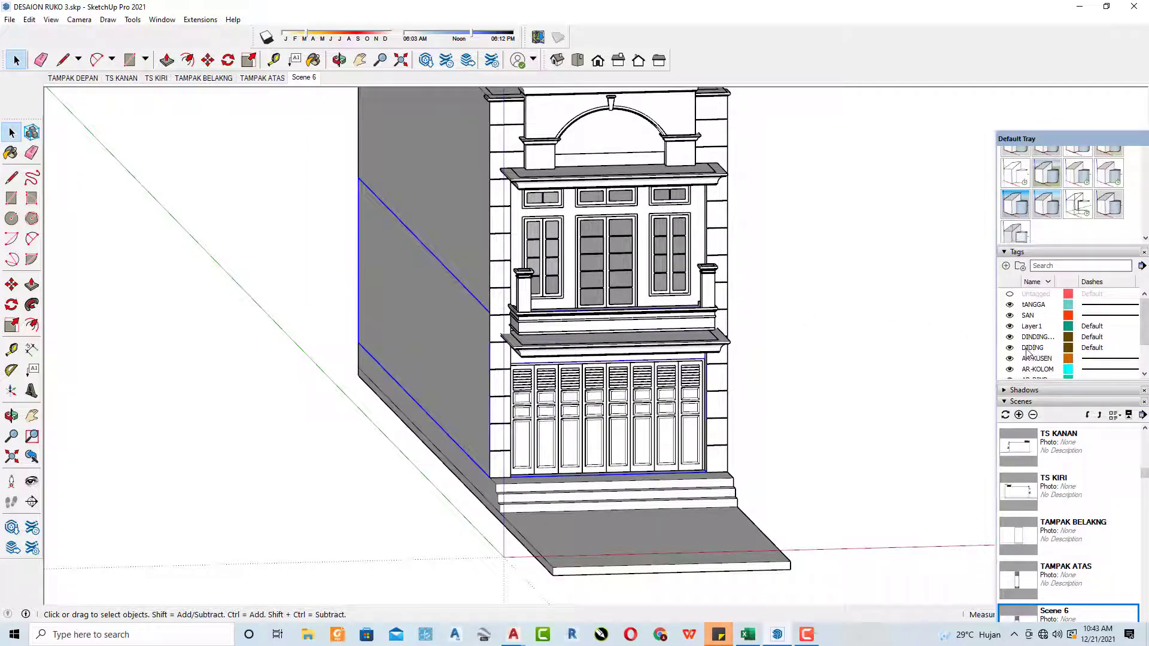
pyautogui.scroll(-5, 1032, 354)
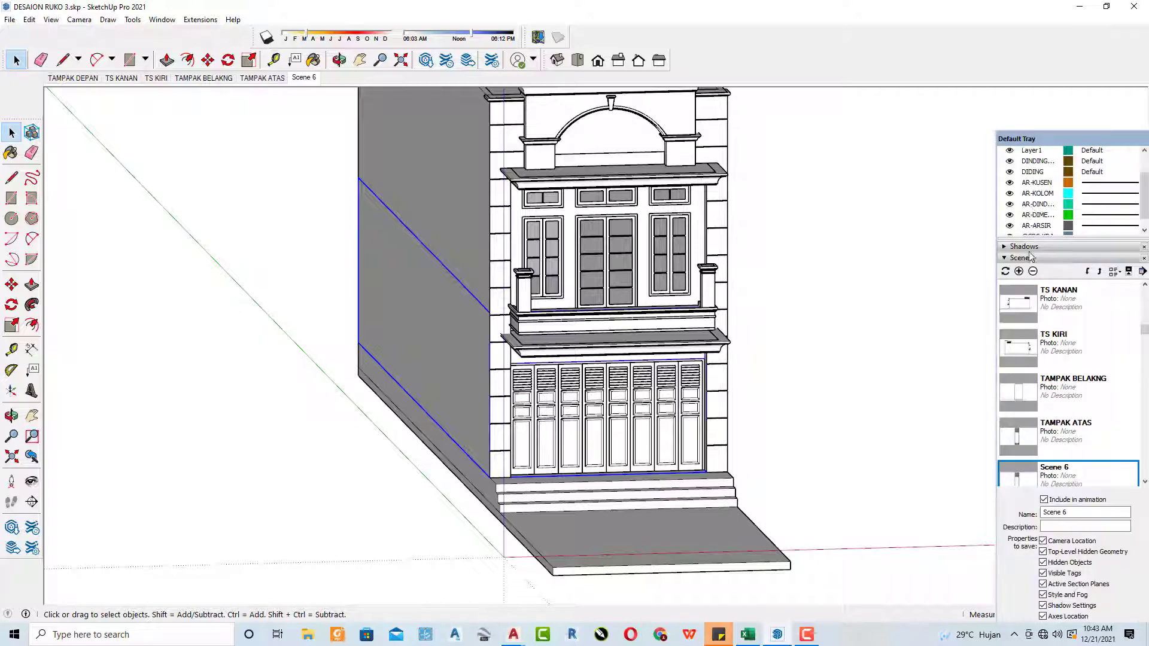
pyautogui.scroll(-1, 1030, 210)
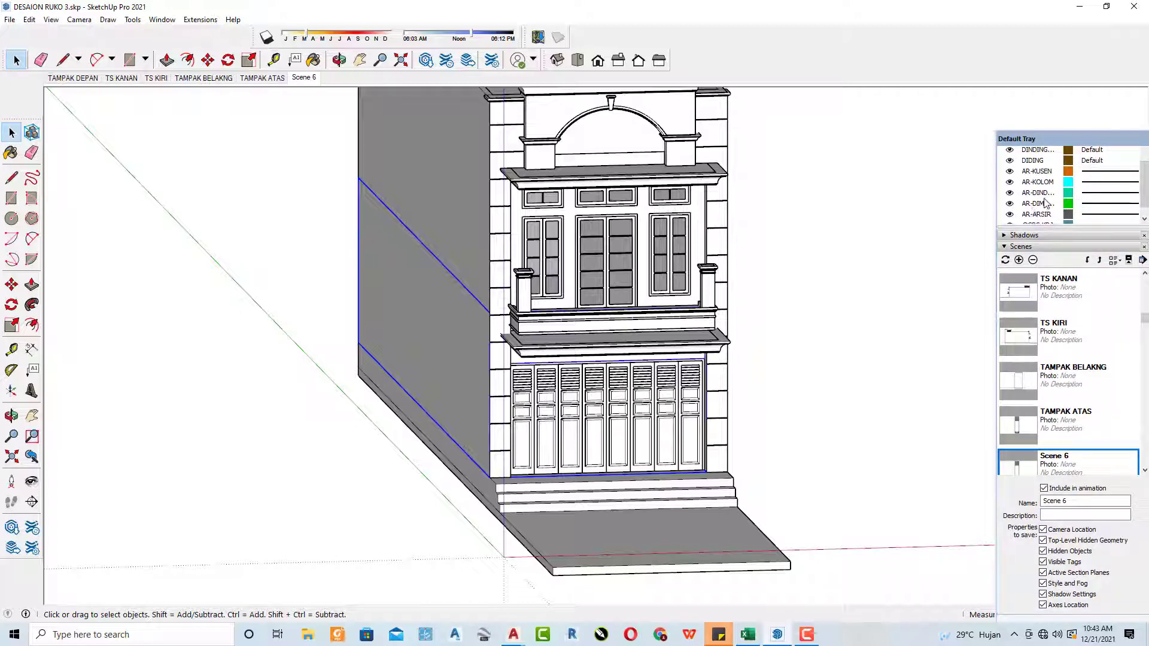
pyautogui.moveTo(927, 251)
pyautogui.mouseDown(button='middle')
pyautogui.moveTo(816, 270)
pyautogui.moveTo(816, 303)
pyautogui.mouseUp(button='middle')
pyautogui.moveTo(735, 362); pyautogui.dragTo(748, 359, button='middle')
pyautogui.scroll(-2, 748, 359)
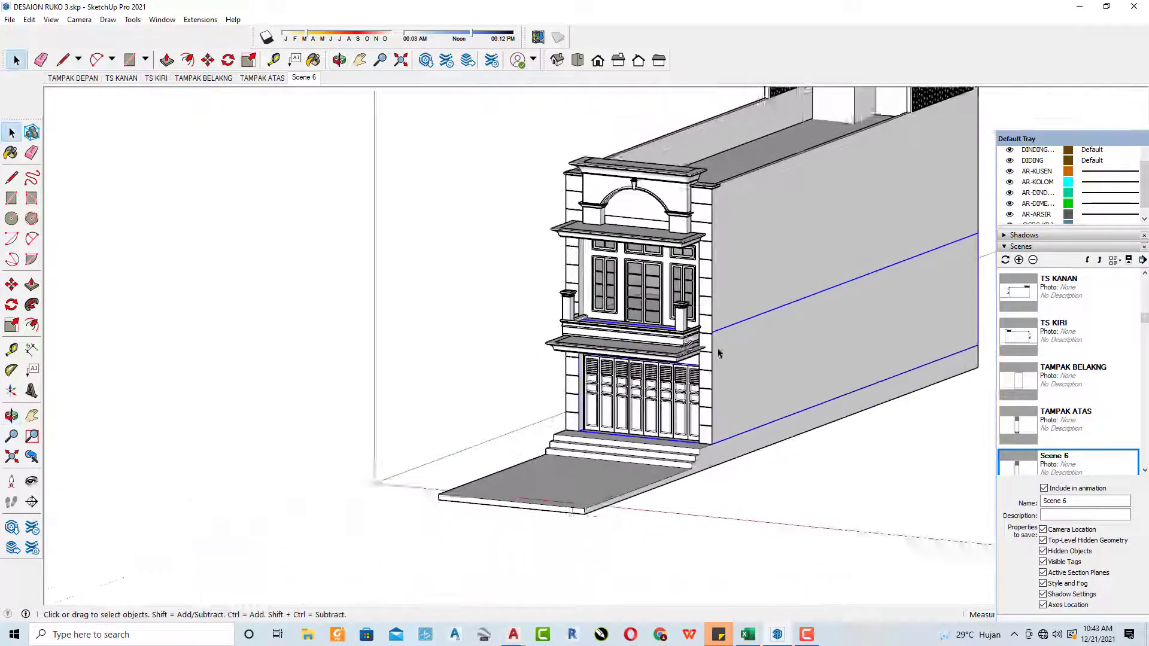
pyautogui.scroll(3, 1054, 193)
pyautogui.scroll(-3, 1053, 193)
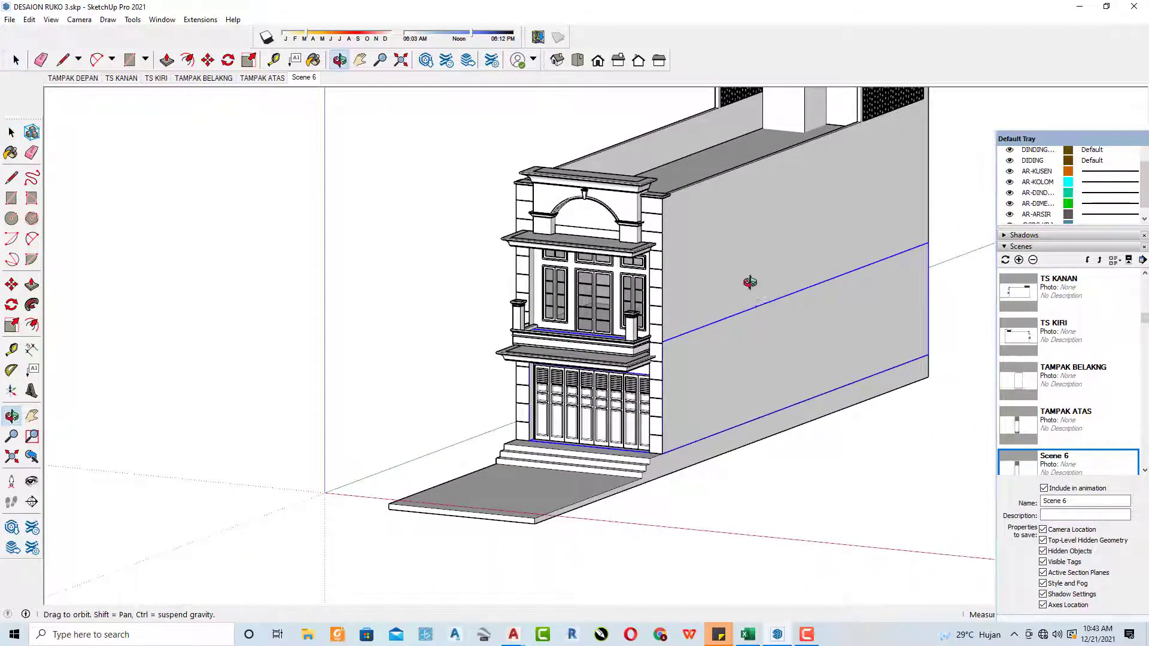
pyautogui.moveTo(752, 285); pyautogui.dragTo(918, 232, button='middle')
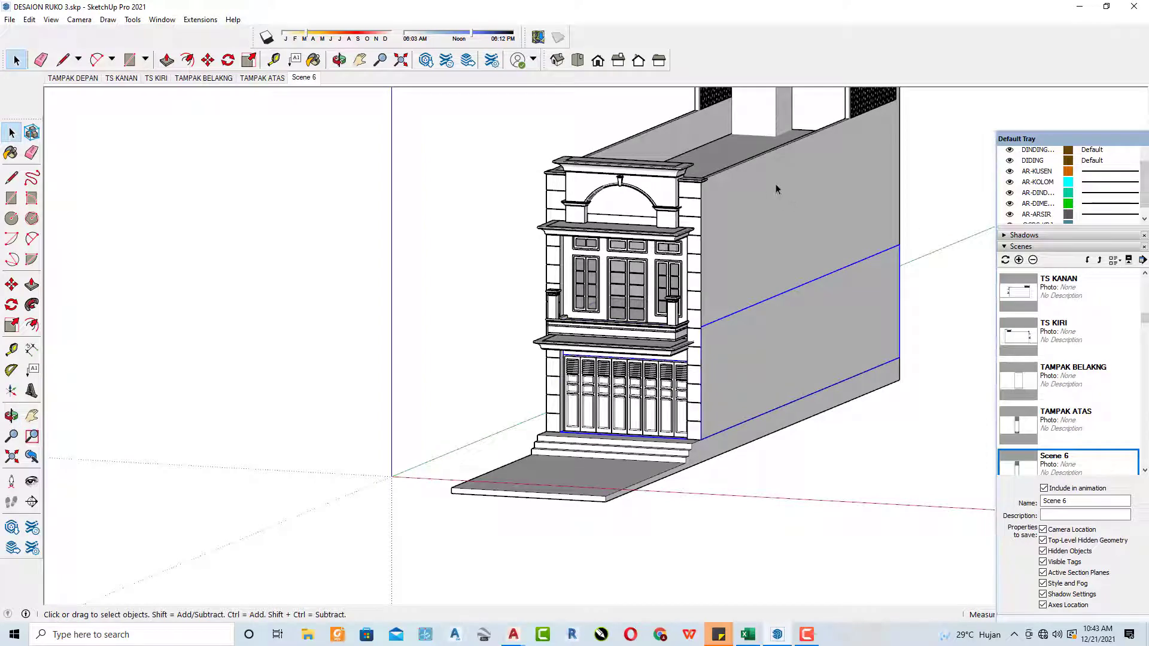
# Step: Enable the Tags toolbar through View > Toolbars
pyautogui.click(51, 20)
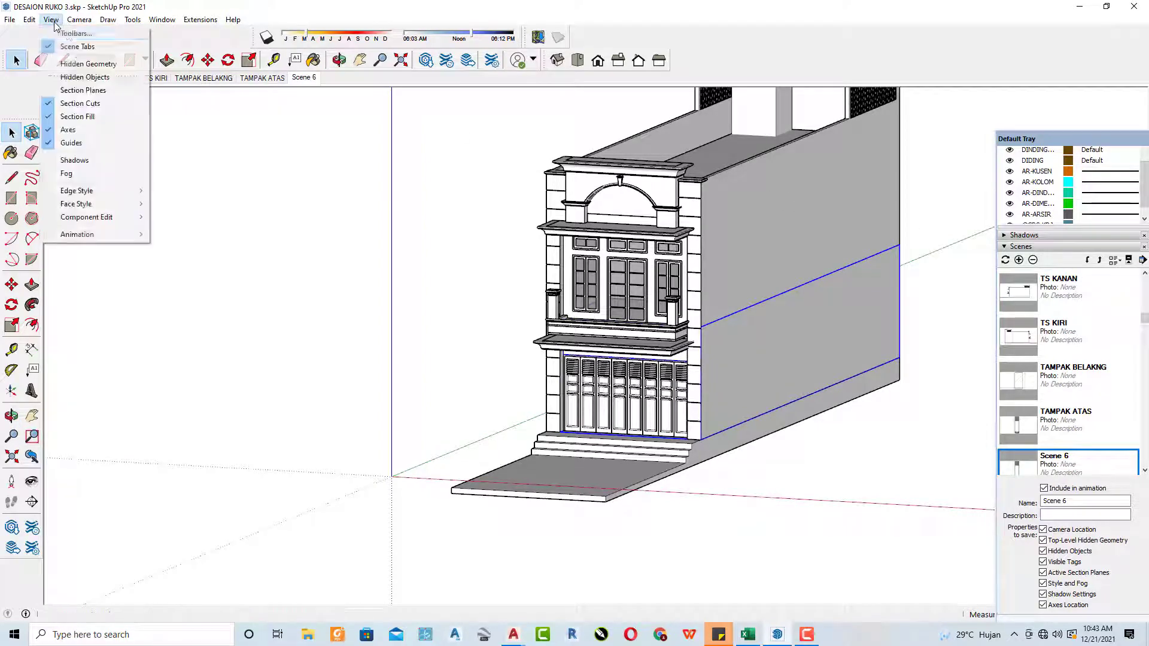
pyautogui.click(71, 35)
pyautogui.moveTo(588, 301); pyautogui.dragTo(591, 357)
pyautogui.click(469, 362)
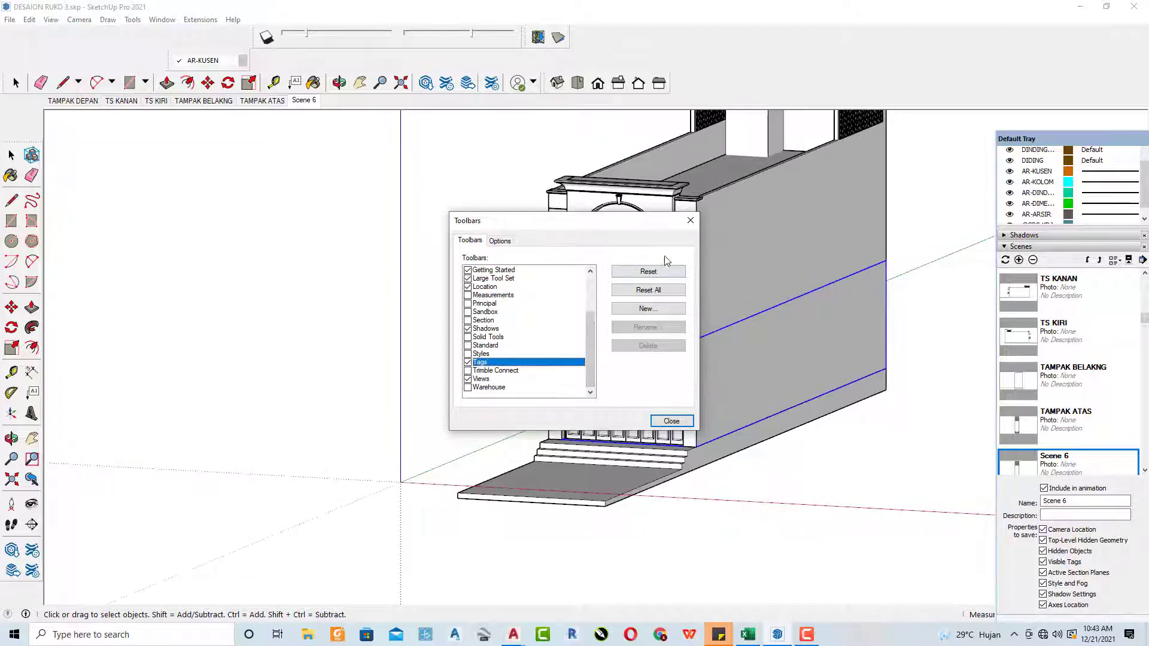
pyautogui.click(690, 220)
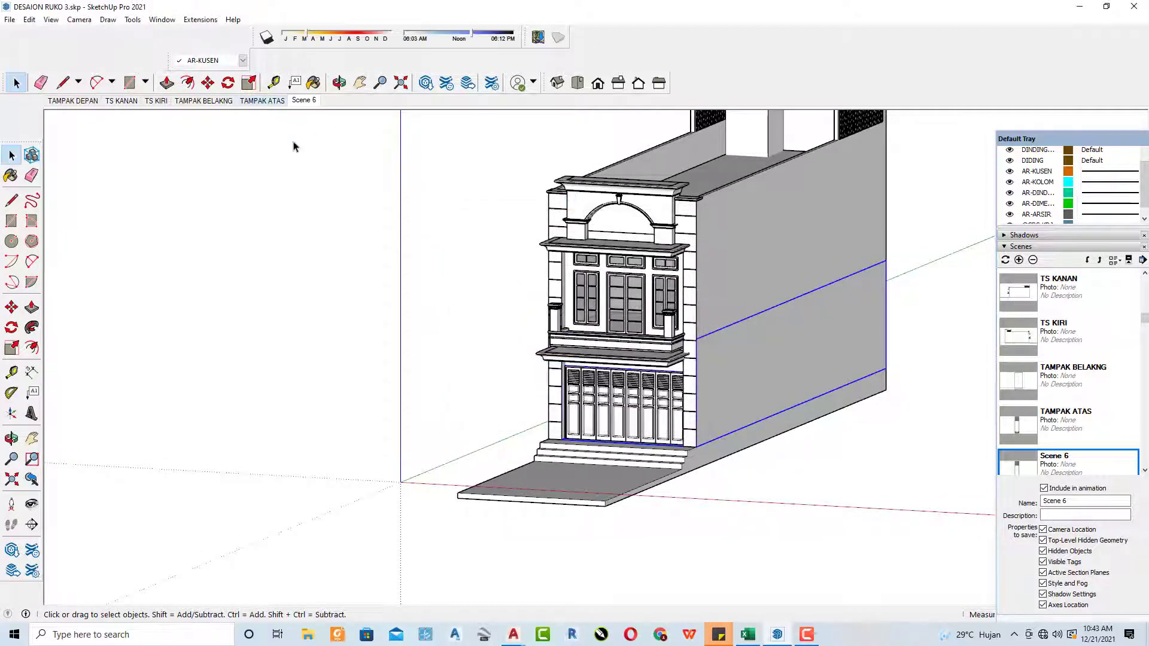
# Step: Orbit to view the building's long side wall
pyautogui.click(752, 263)
pyautogui.moveTo(752, 264)
pyautogui.mouseDown(button='middle')
pyautogui.moveTo(348, 263)
pyautogui.moveTo(441, 308)
pyautogui.mouseUp(button='middle')
pyautogui.scroll(-3, 348, 269)
pyautogui.scroll(-3, 739, 403)
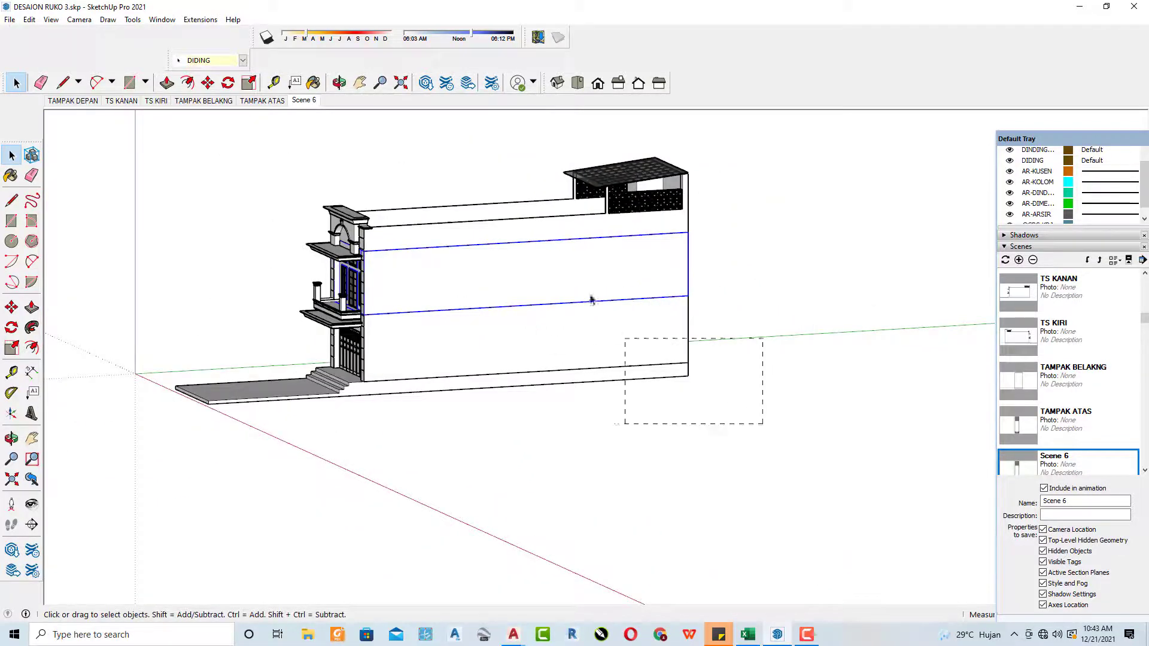
# Step: Hide the side walls and roof, then orbit to face the front facade
pyautogui.moveTo(762, 424); pyautogui.dragTo(494, 187)
pyautogui.rightClick(511, 239)
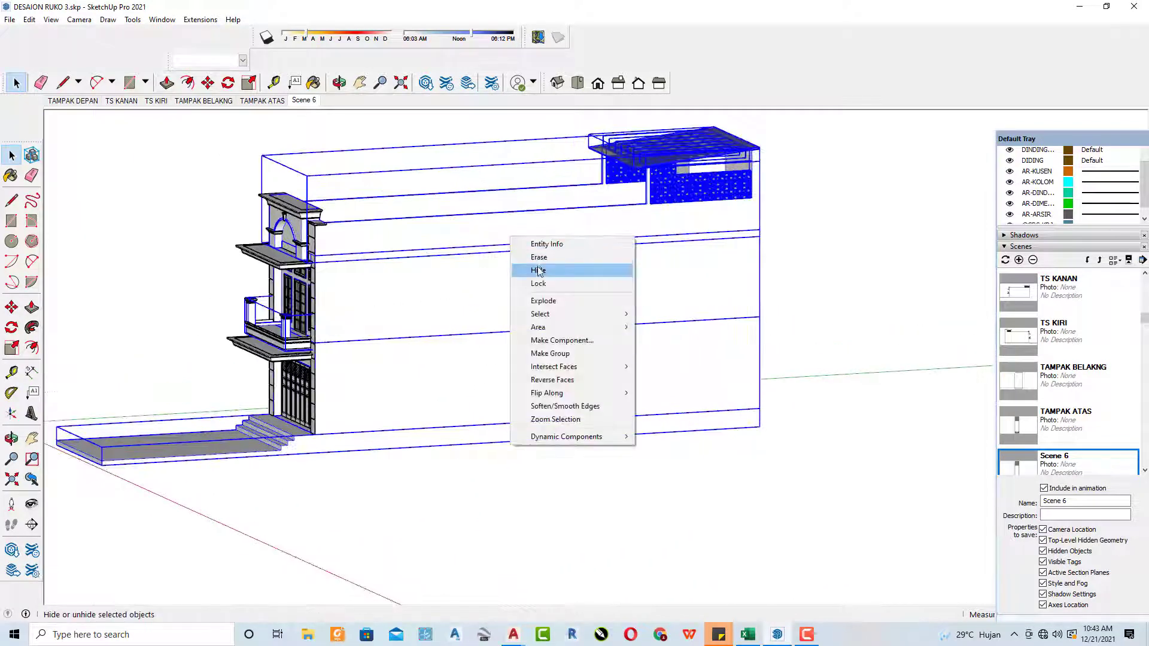
pyautogui.click(539, 270)
pyautogui.moveTo(428, 278)
pyautogui.mouseDown(button='middle')
pyautogui.moveTo(595, 352)
pyautogui.moveTo(682, 249)
pyautogui.moveTo(750, 204)
pyautogui.mouseUp(button='middle')
pyautogui.scroll(3, 538, 269)
pyautogui.scroll(2, 539, 270)
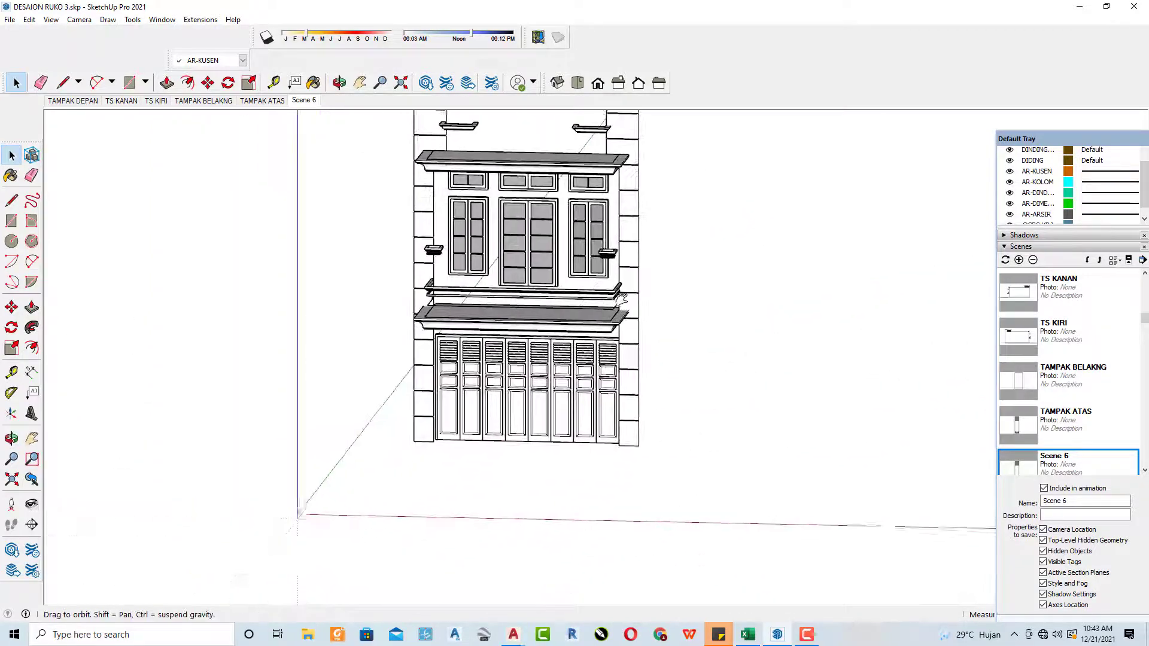
pyautogui.moveTo(599, 258)
pyautogui.mouseDown(button='middle')
pyautogui.moveTo(631, 249)
pyautogui.moveTo(698, 316)
pyautogui.mouseUp(button='middle')
# Step: Hide the facade geometry surrounding the door openings and close the edited group
pyautogui.moveTo(698, 316); pyautogui.dragTo(439, 234)
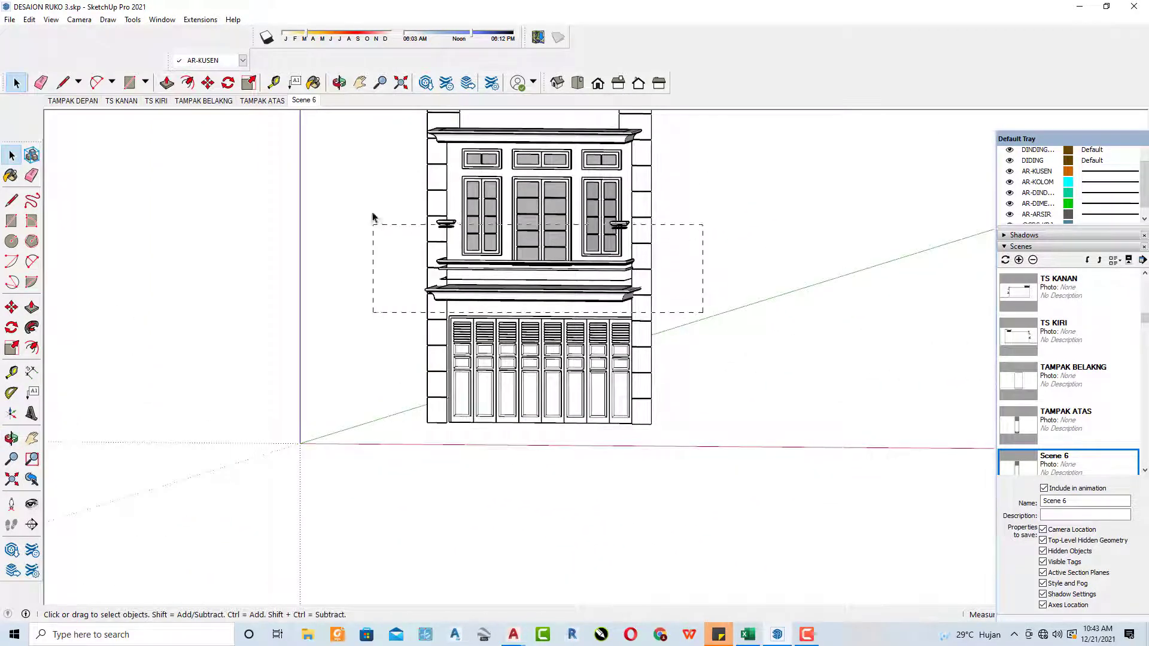
pyautogui.rightClick(508, 228)
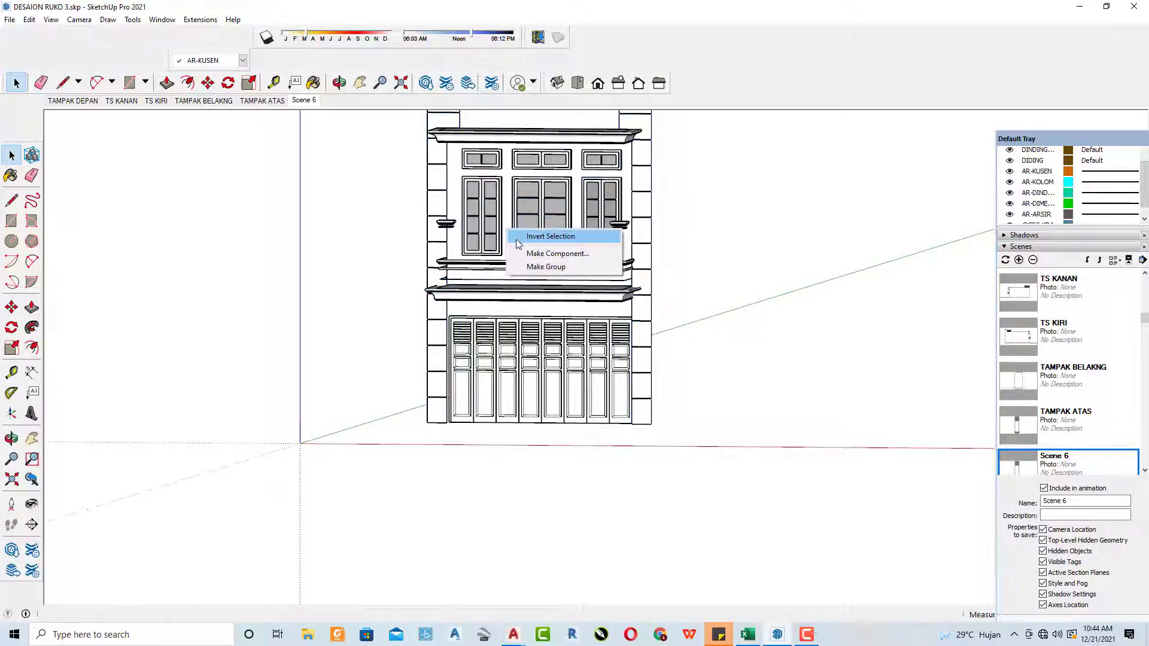
pyautogui.click(450, 229)
pyautogui.moveTo(389, 212); pyautogui.dragTo(388, 210)
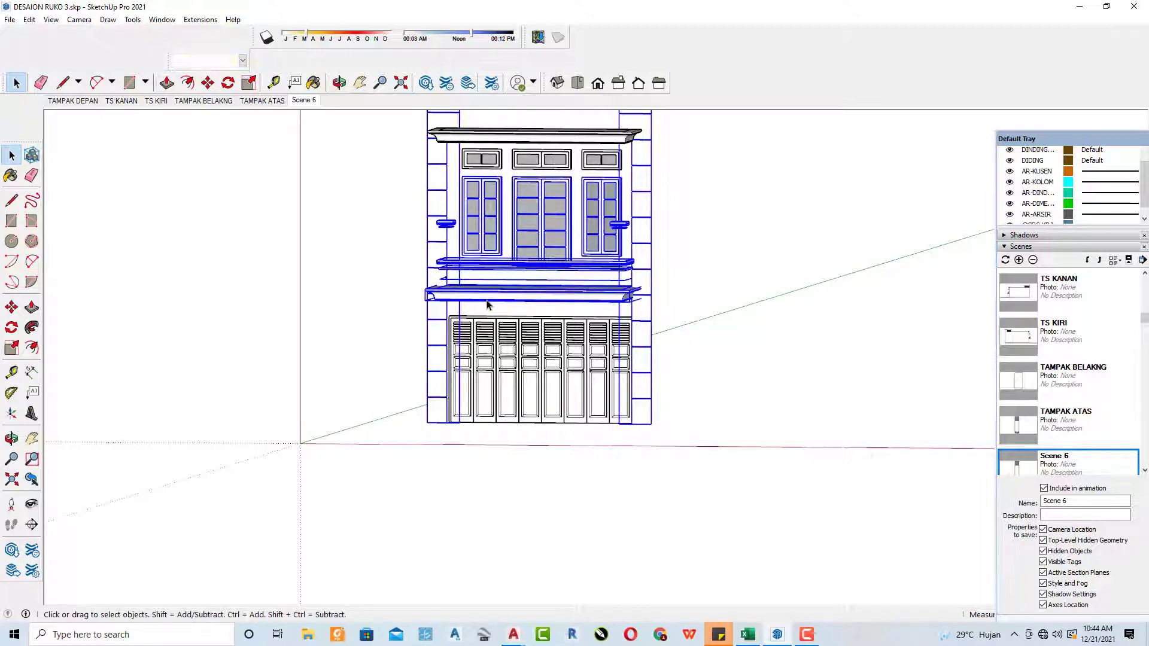
pyautogui.rightClick(491, 301)
pyautogui.click(504, 332)
pyautogui.moveTo(504, 337)
pyautogui.mouseDown(button='middle')
pyautogui.moveTo(687, 269)
pyautogui.moveTo(644, 329)
pyautogui.mouseUp(button='middle')
pyautogui.click(518, 244)
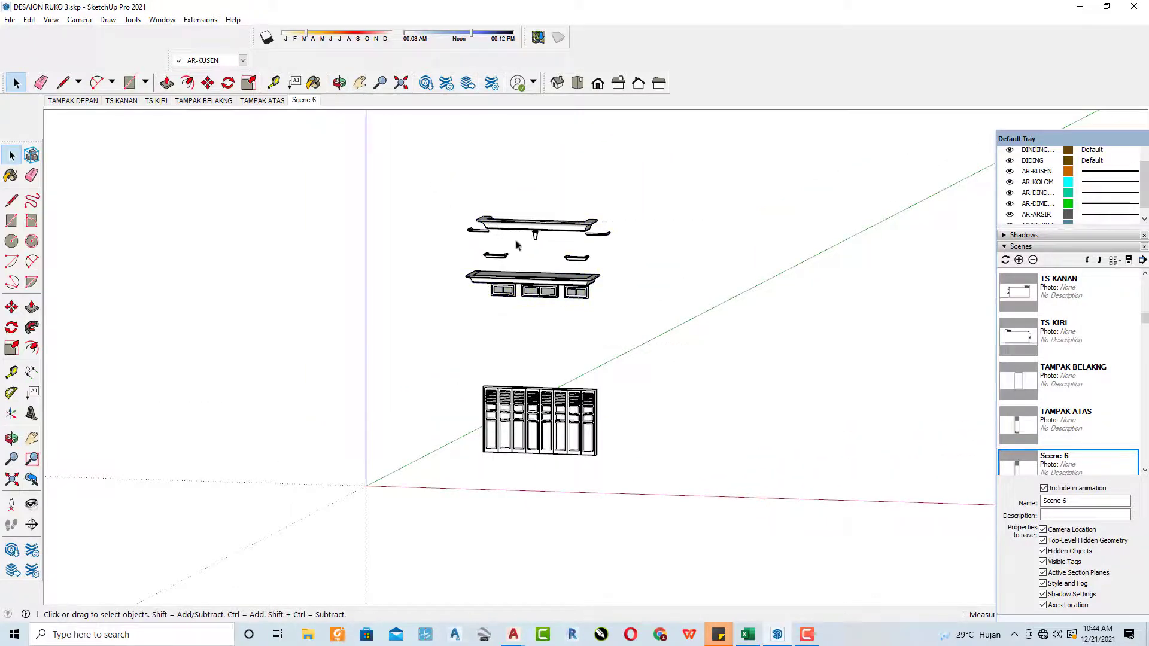
# Step: Hide the upper window and cornice group, leaving the doors shown in fitted Front view
pyautogui.click(503, 226)
pyautogui.rightClick(503, 226)
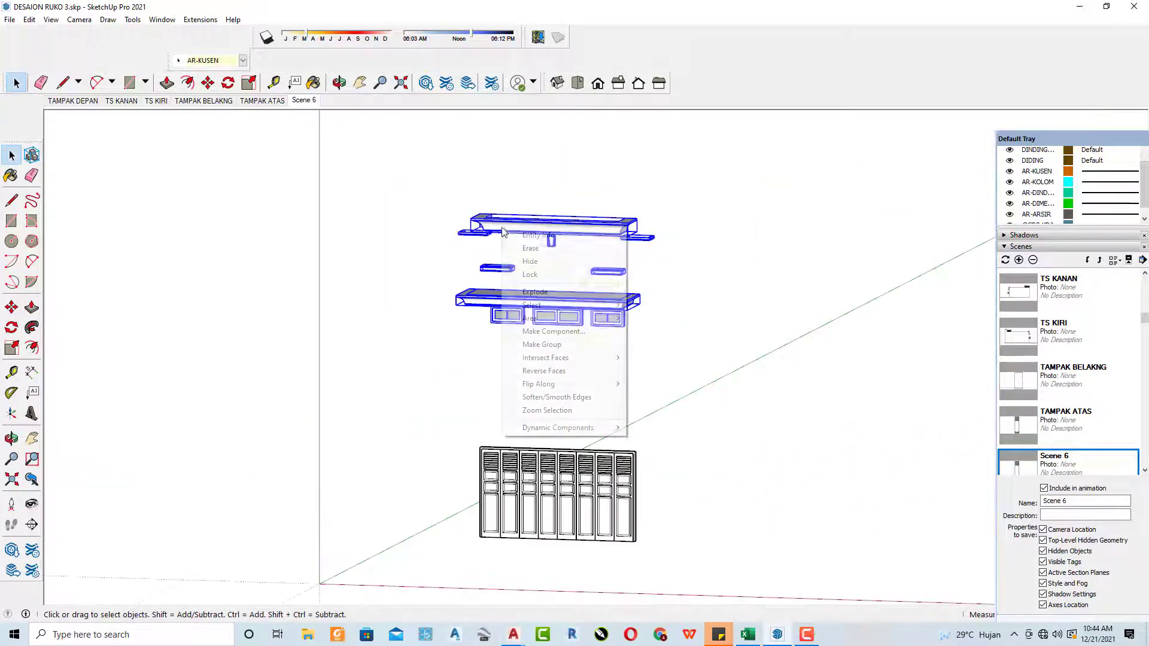
pyautogui.click(530, 261)
pyautogui.scroll(2, 512, 292)
pyautogui.scroll(2, 551, 418)
pyautogui.keyDown('shift'); pyautogui.moveTo(551, 418); pyautogui.dragTo(574, 383, button='middle'); pyautogui.keyUp('shift')
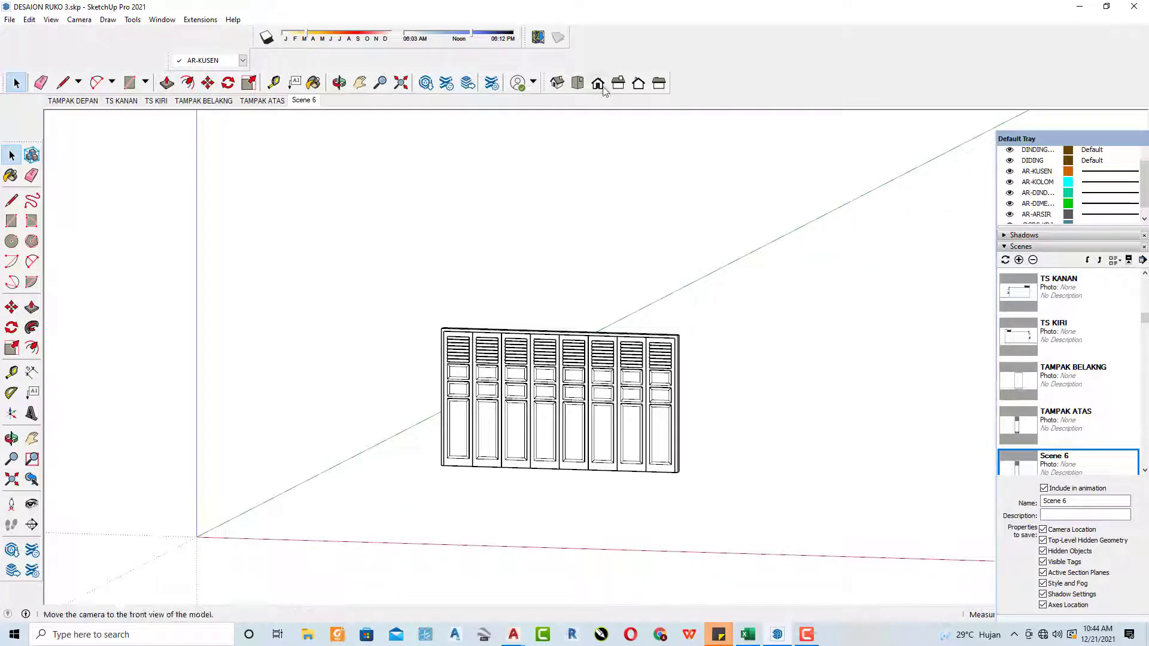
pyautogui.click(598, 84)
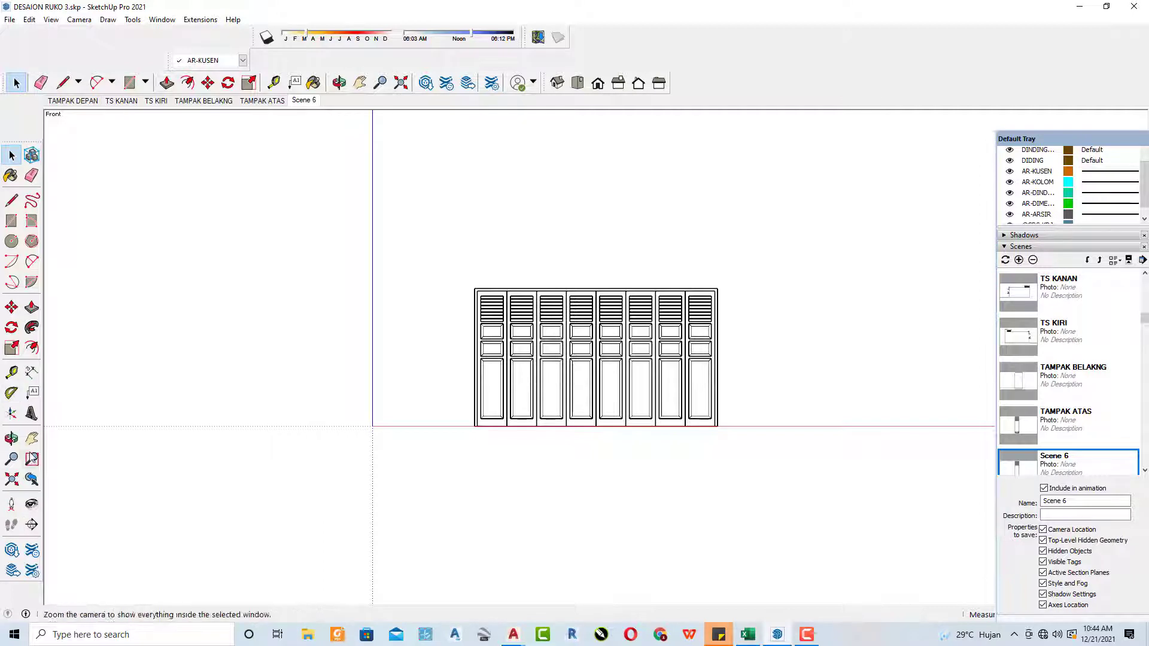
pyautogui.click(11, 479)
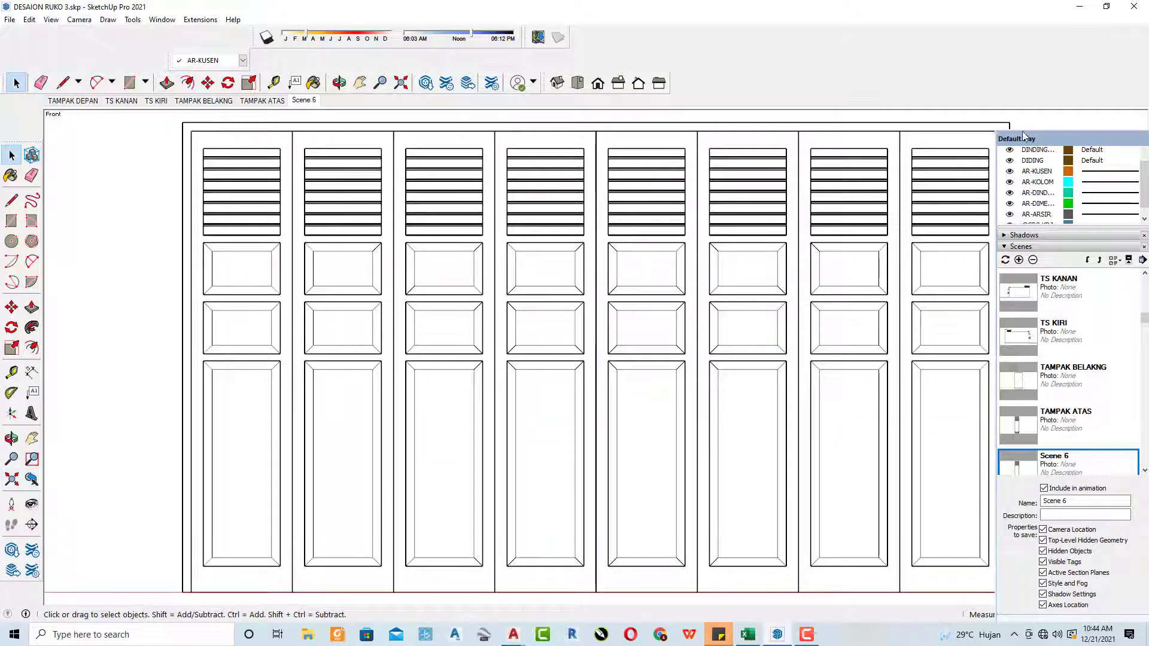
# Step: Rename Scene 6 to DETAIL PINTU BESI
pyautogui.moveTo(1035, 142); pyautogui.dragTo(1069, 187)
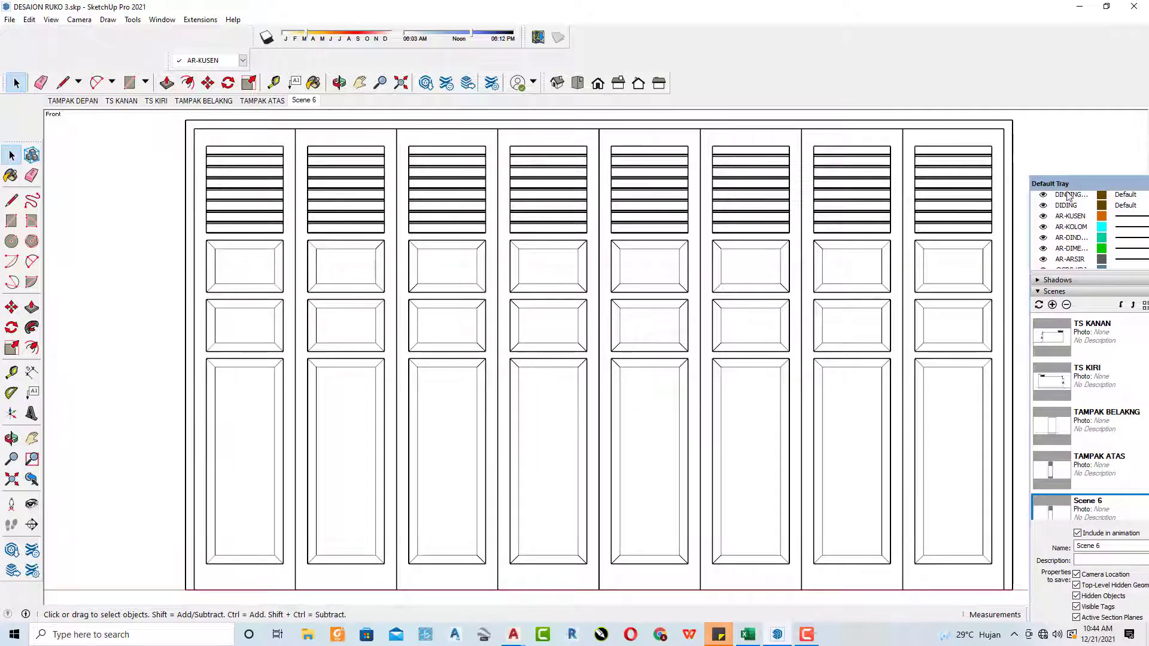
pyautogui.moveTo(1071, 184)
pyautogui.mouseDown()
pyautogui.moveTo(920, 158)
pyautogui.moveTo(904, 135)
pyautogui.mouseUp()
pyautogui.moveTo(959, 494); pyautogui.dragTo(841, 494)
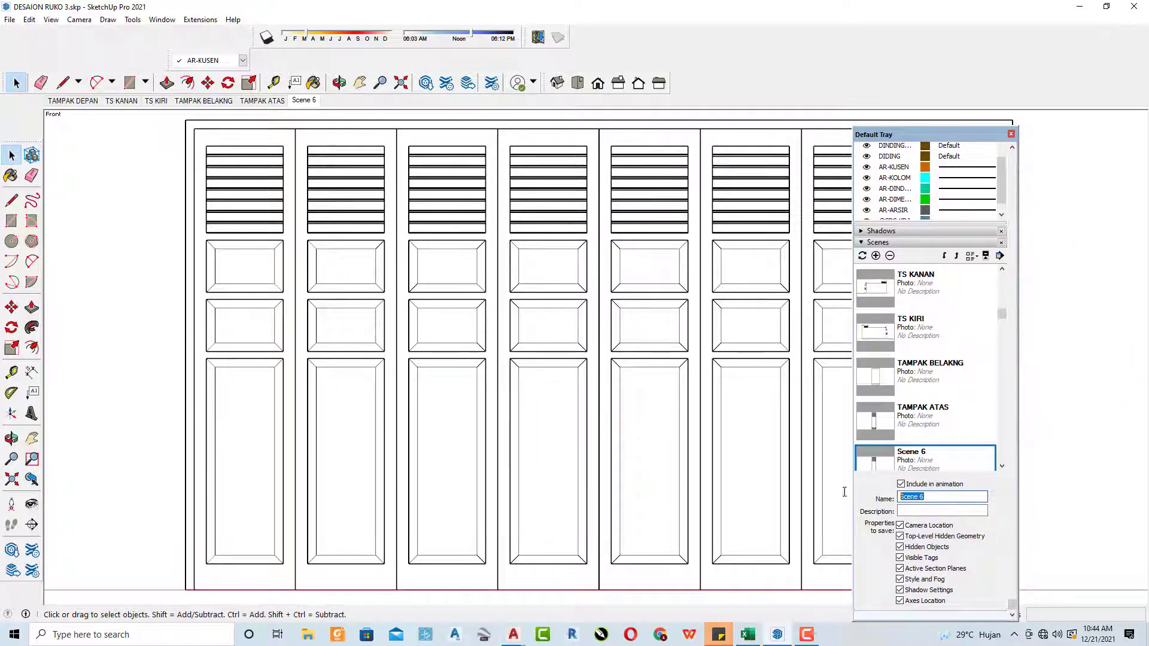
pyautogui.write('DETAIL PINTU')
pyautogui.press('Return')
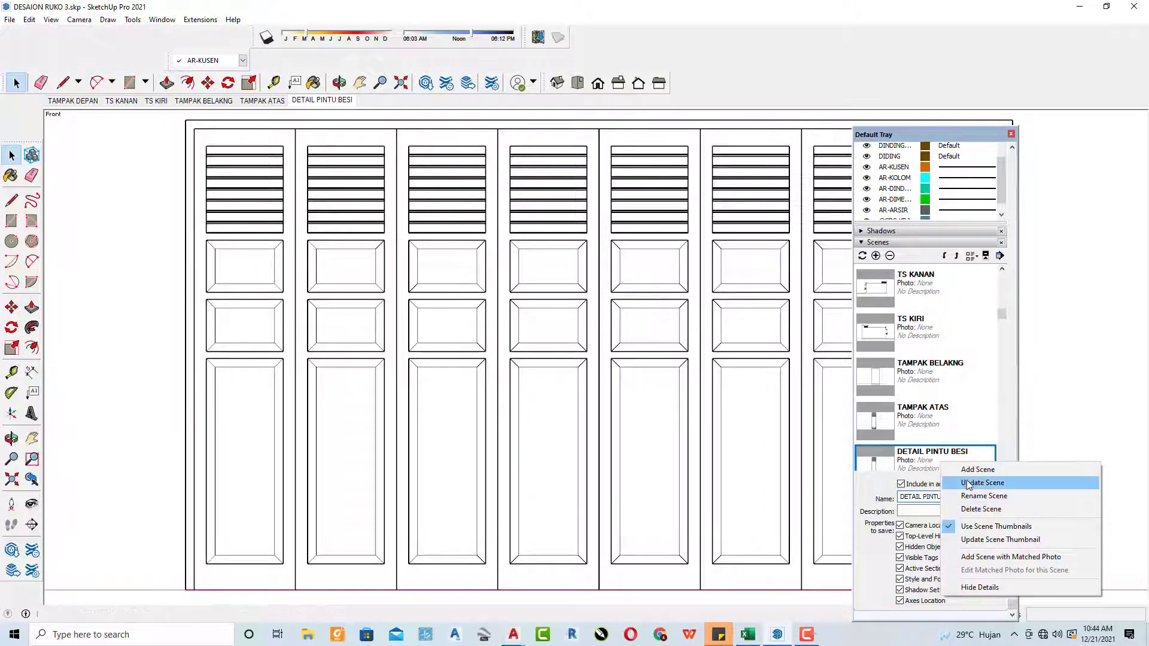
# Step: Update DETAIL PINTU BESI with the door view, then return to TAMPAK DEPAN
pyautogui.click(970, 483)
pyautogui.click(900, 430)
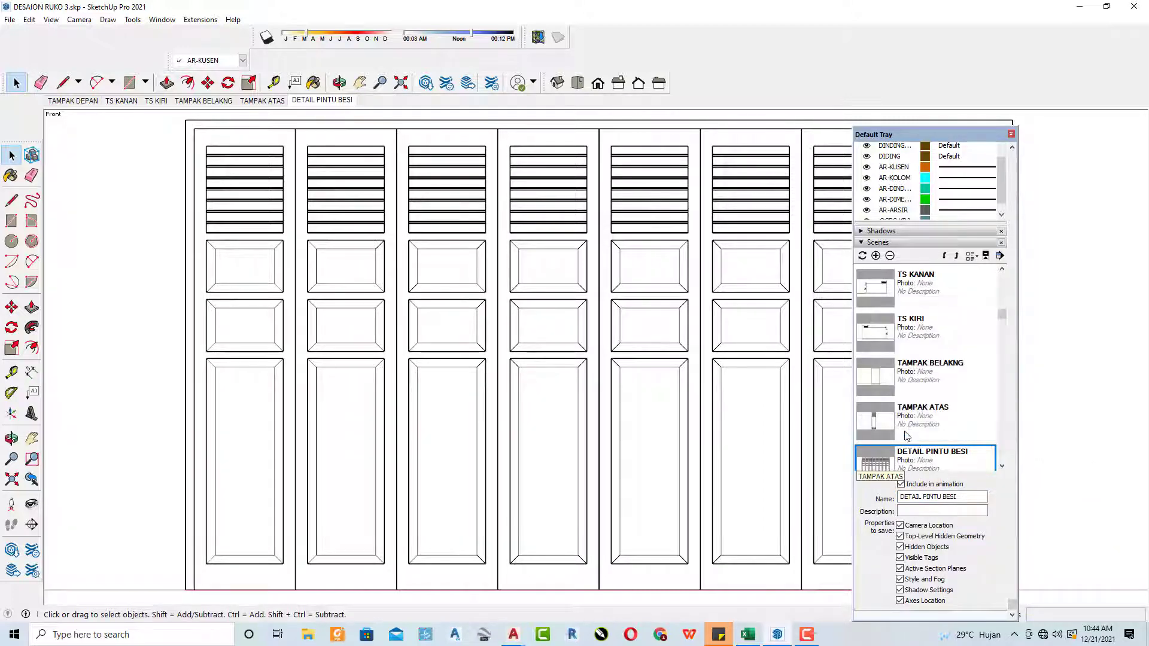
pyautogui.click(76, 100)
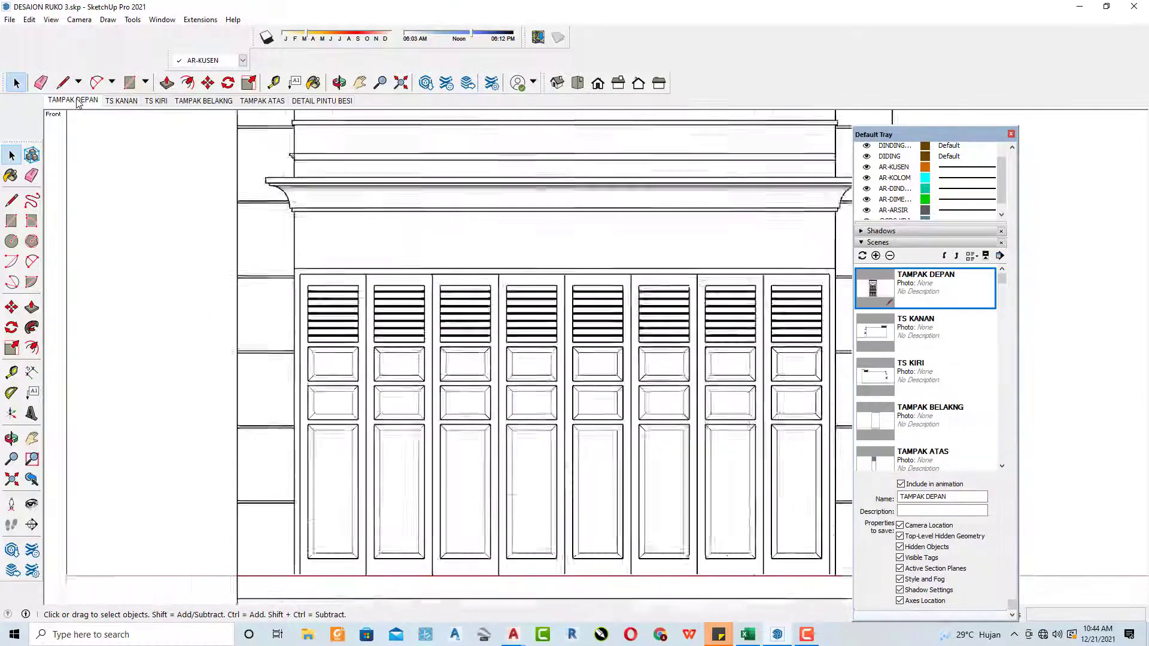
# Step: Play through TS KANAN, TS KIRI, TAMPAK BELAKNG and TAMPAK ATAS, ending on DETAIL PINTU BESI
pyautogui.click(120, 100)
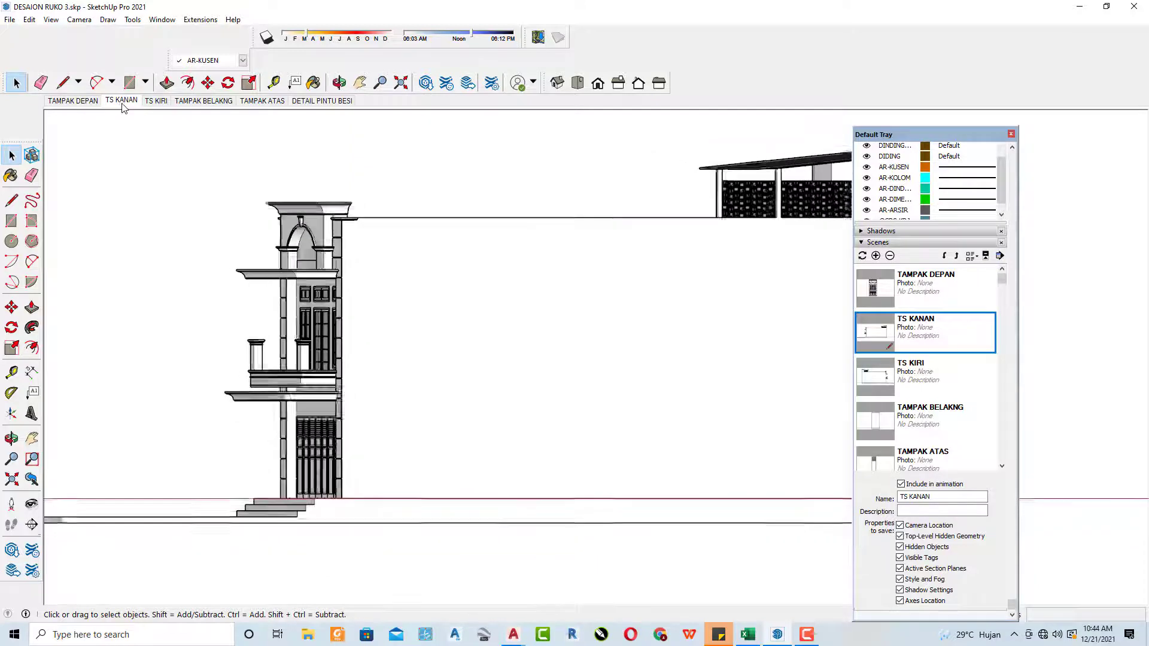
pyautogui.click(155, 101)
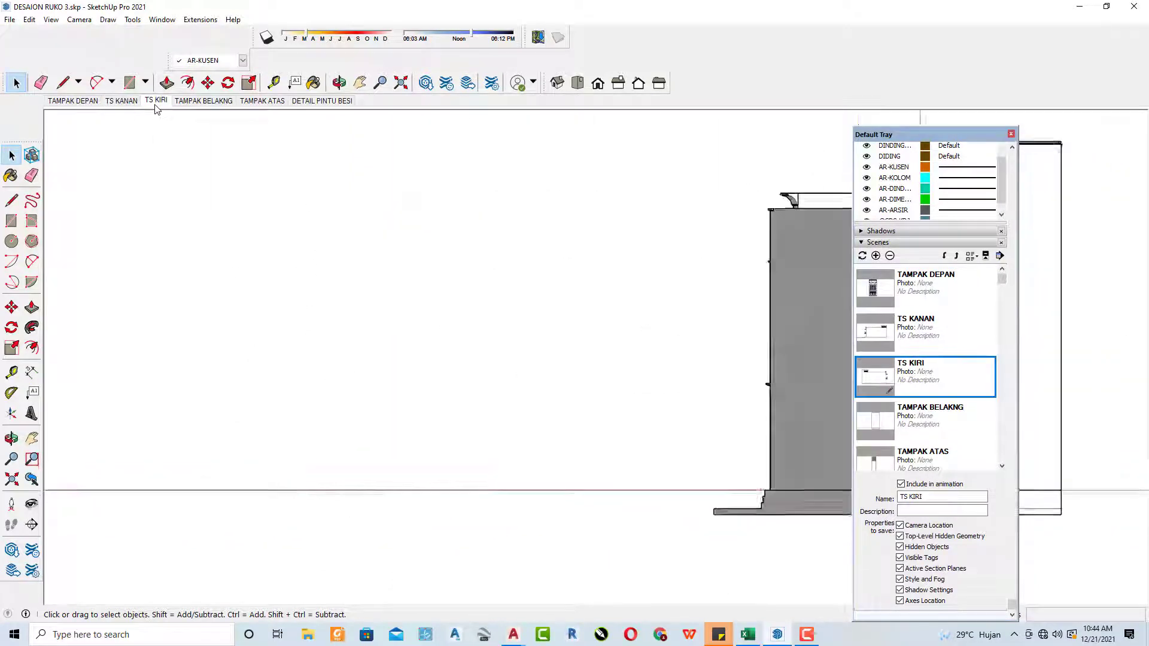
pyautogui.click(196, 103)
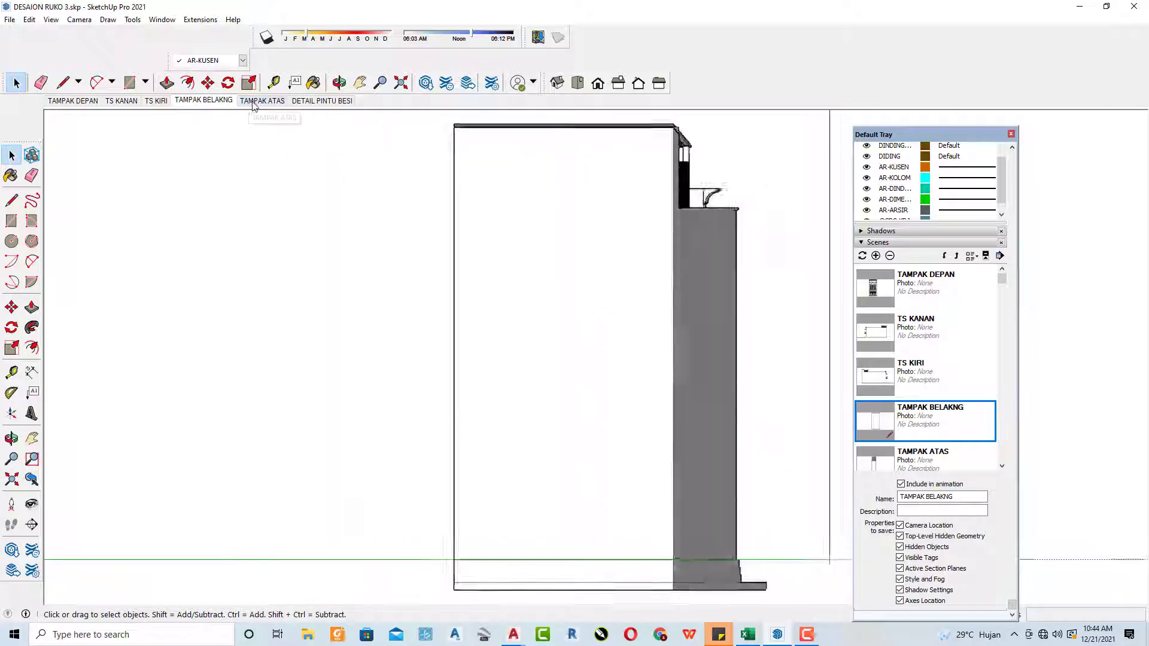
pyautogui.click(255, 102)
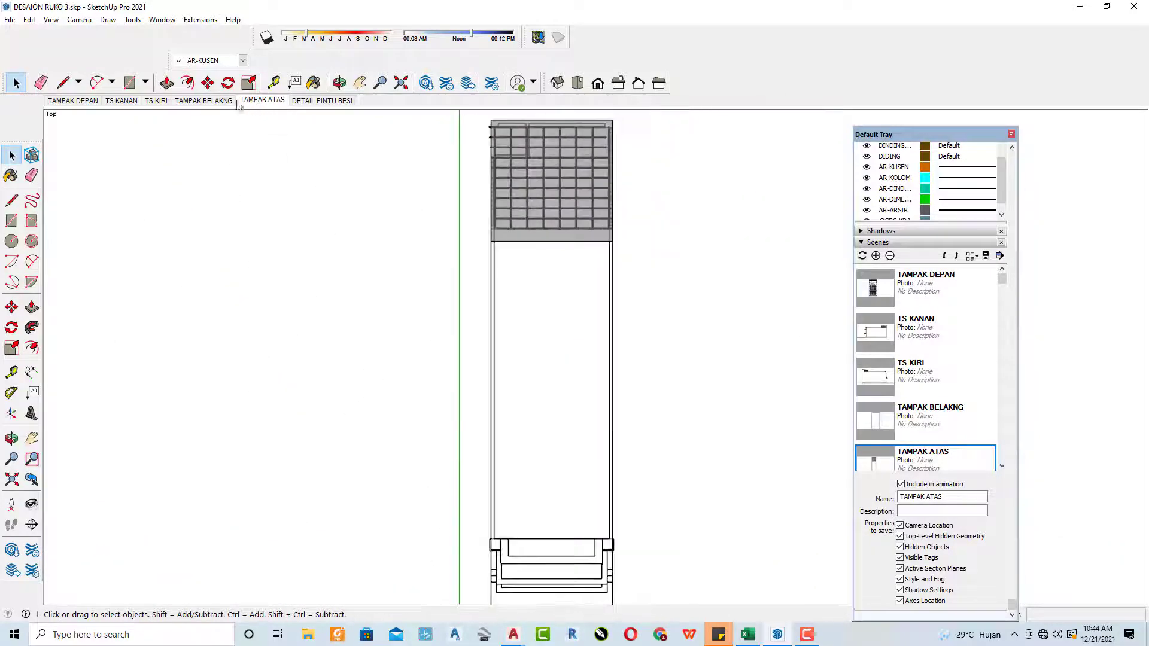
pyautogui.click(311, 102)
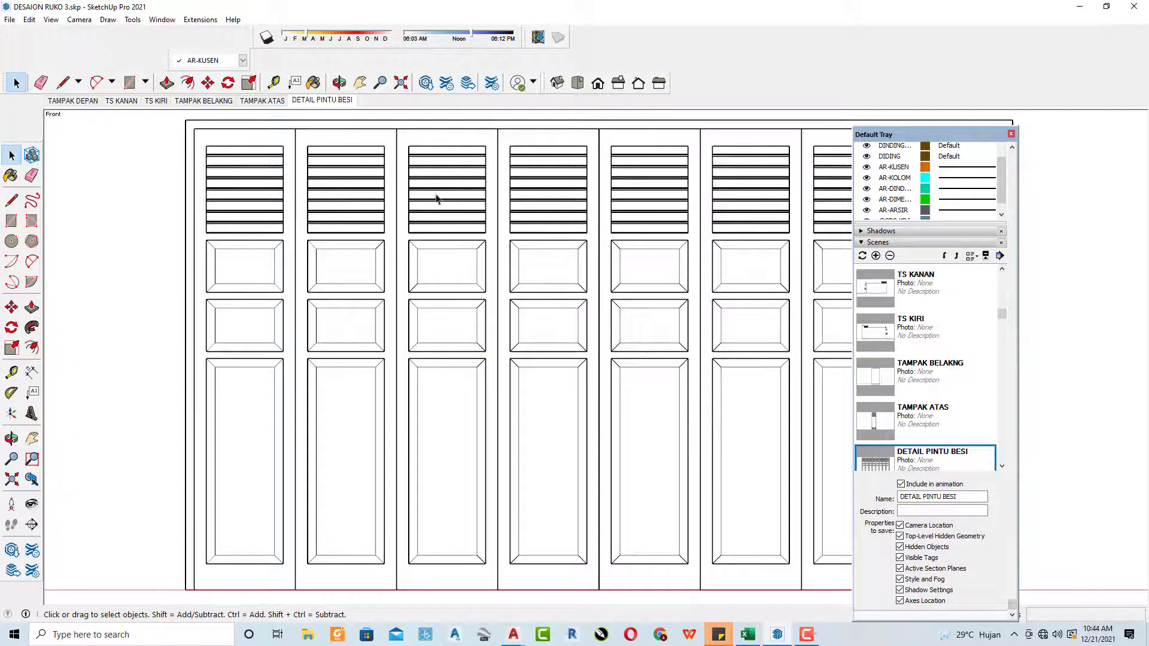
# Step: Insert Scene 7 after TAMPAK ATAS with a 3D door-panel view, comparing it to DETAIL PINTU BESI
pyautogui.click(880, 422)
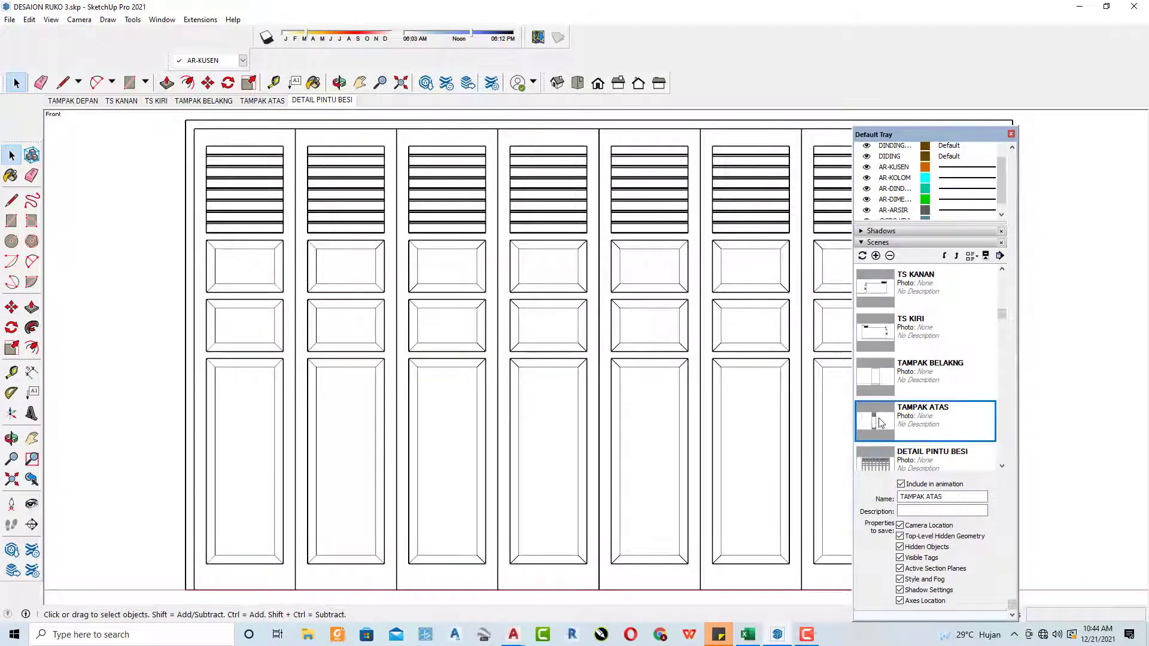
pyautogui.click(876, 257)
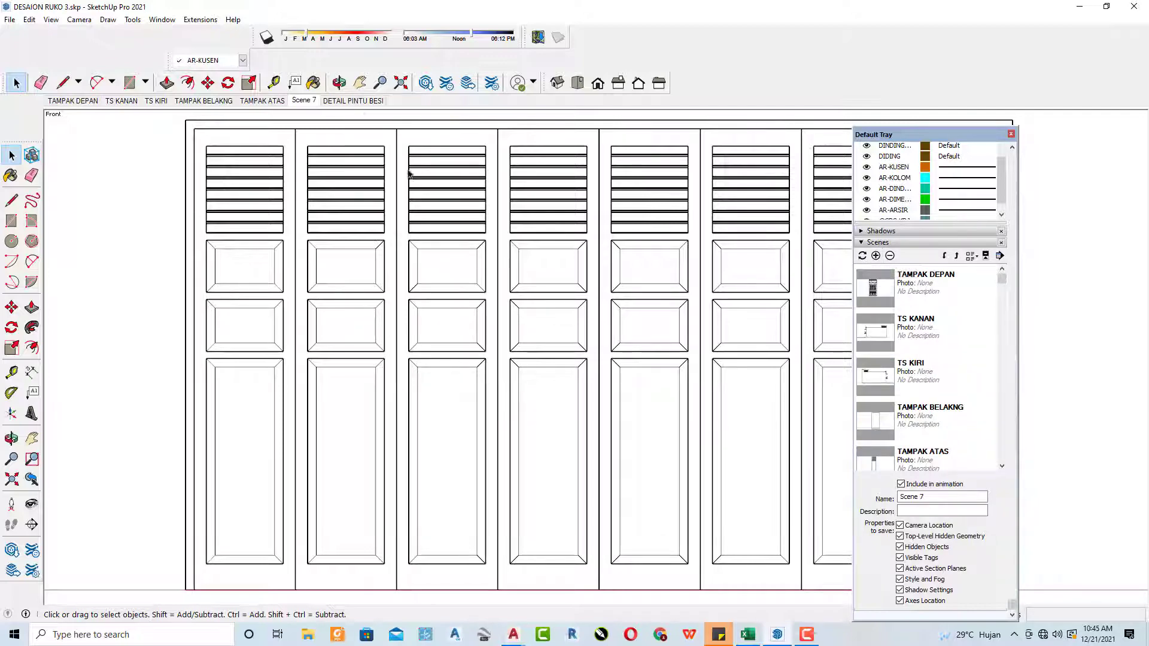
pyautogui.scroll(-3, 395, 260)
pyautogui.moveTo(423, 256)
pyautogui.mouseDown(button='middle')
pyautogui.moveTo(526, 303)
pyautogui.moveTo(559, 339)
pyautogui.moveTo(599, 347)
pyautogui.moveTo(526, 329)
pyautogui.moveTo(533, 338)
pyautogui.moveTo(436, 291)
pyautogui.mouseUp(button='middle')
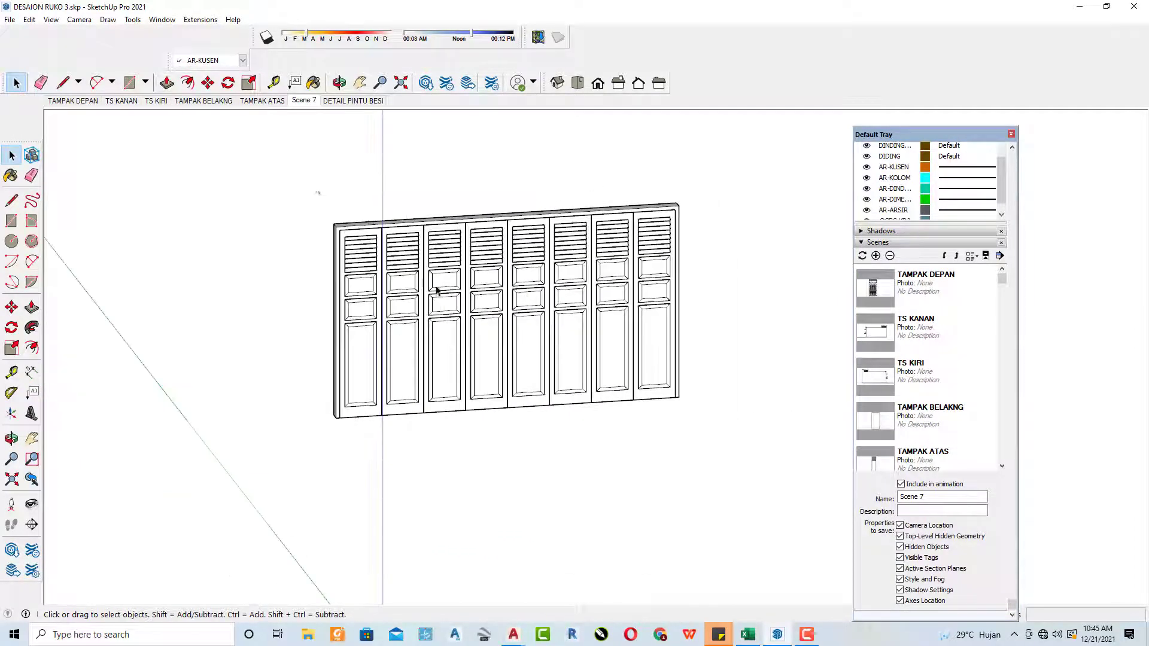
pyautogui.click(335, 101)
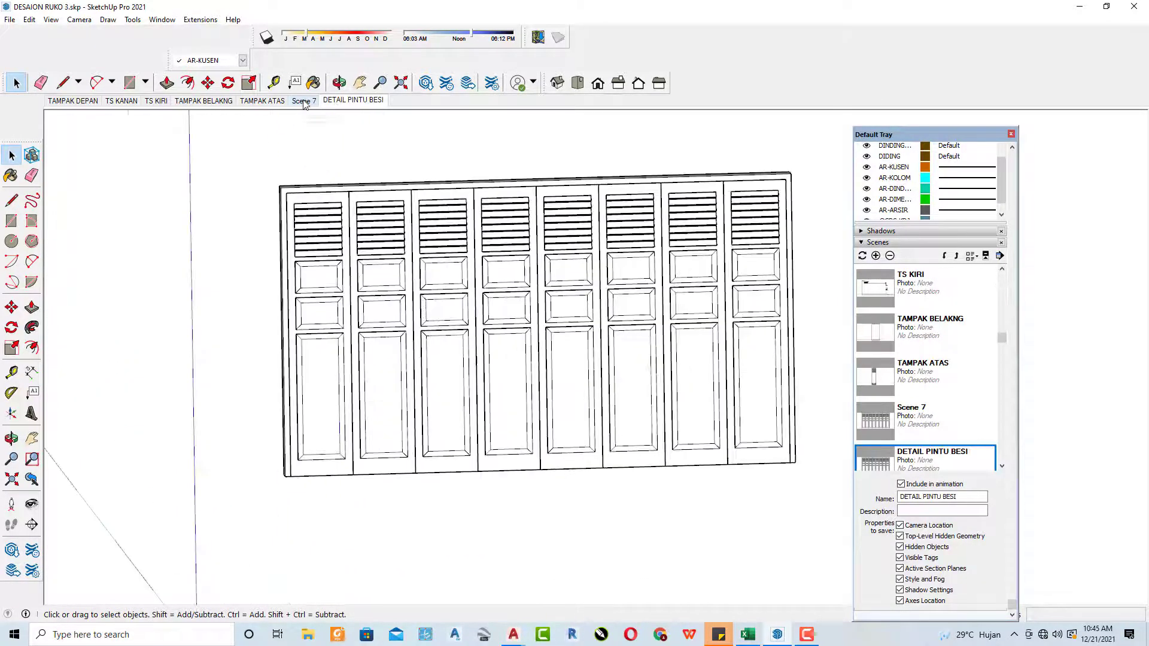
pyautogui.click(304, 101)
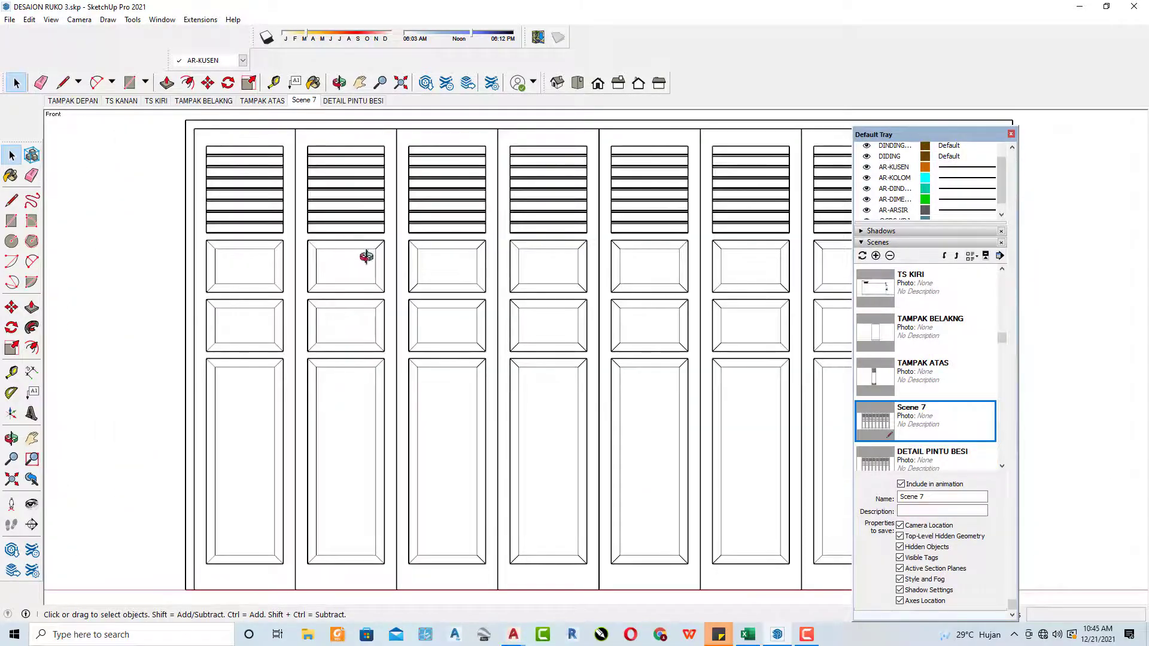
pyautogui.scroll(-3, 352, 300)
pyautogui.scroll(2, 357, 301)
# Step: Unhide all hidden walls, roof and facade geometry with Edit > Unhide > All
pyautogui.moveTo(357, 300); pyautogui.dragTo(306, 386, button='middle')
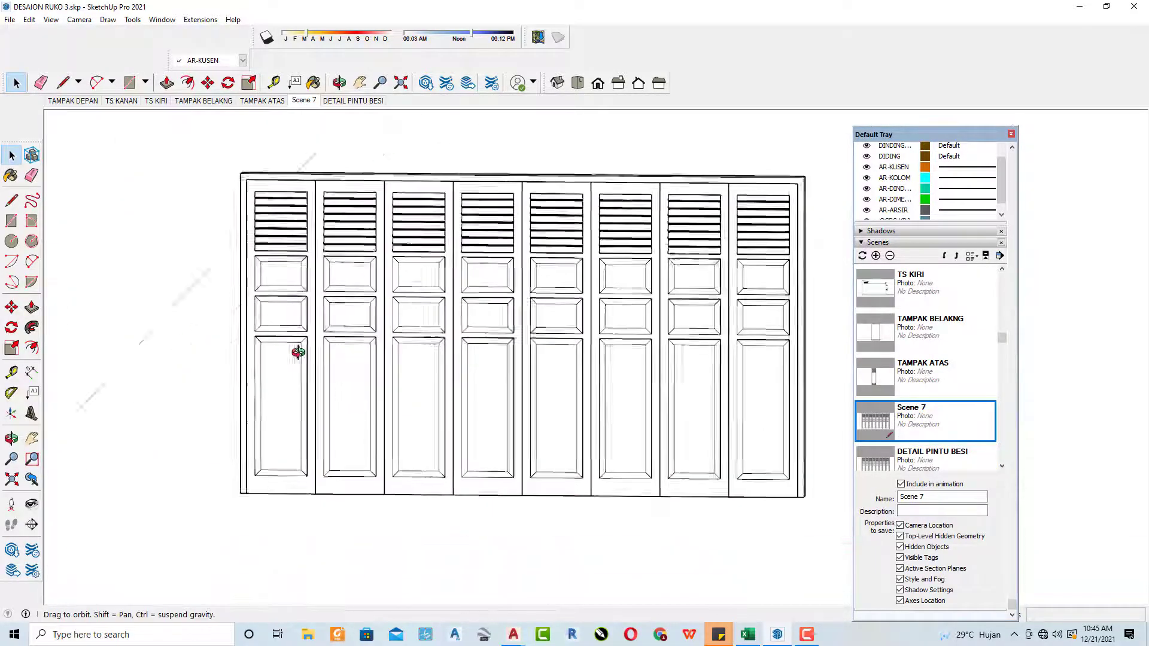
pyautogui.scroll(-5, 307, 386)
pyautogui.moveTo(385, 328); pyautogui.dragTo(377, 380, button='middle')
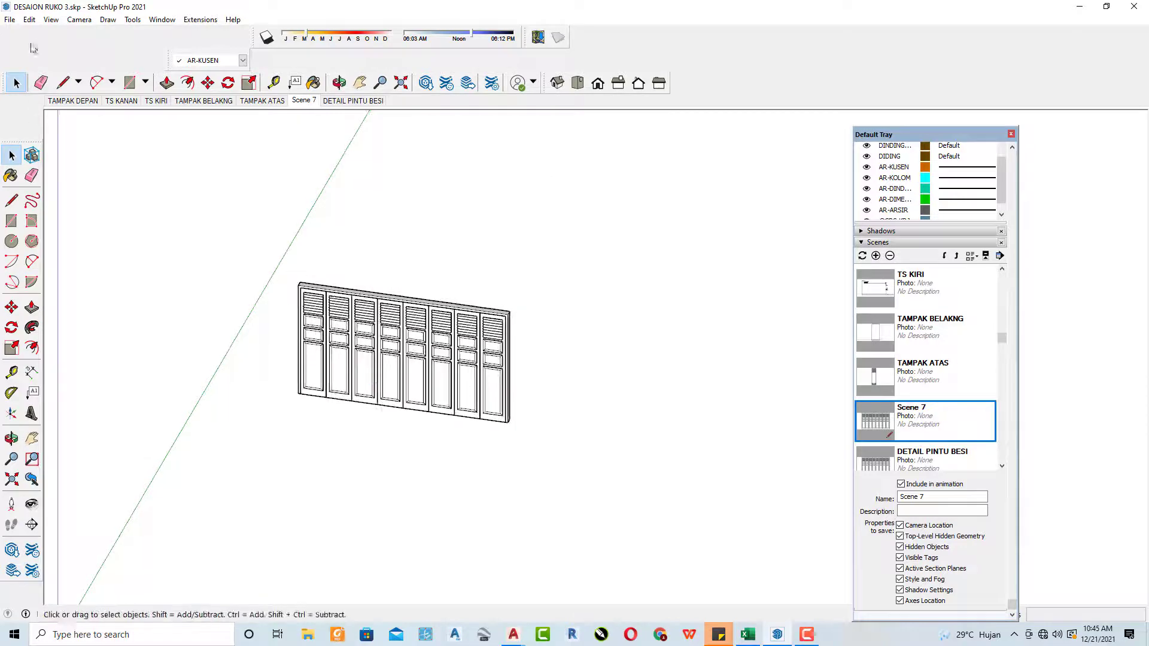
pyautogui.click(28, 20)
pyautogui.moveTo(108, 203)
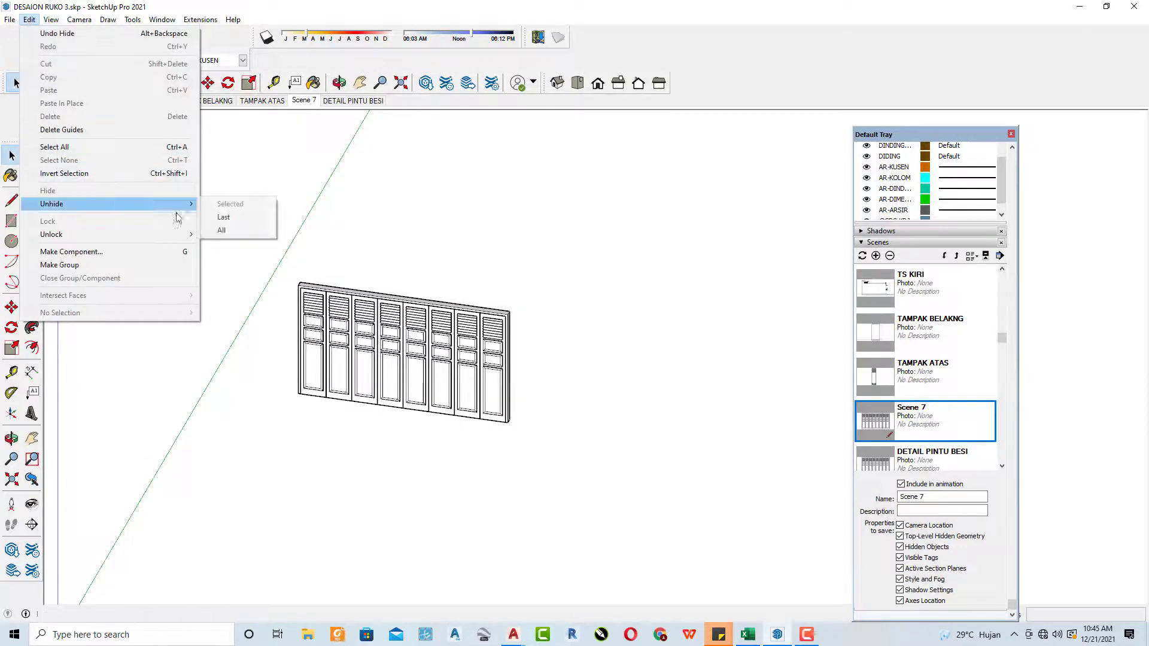
pyautogui.click(252, 231)
# Step: Orbit and zoom to a near-front view of the whole shophouse facade
pyautogui.scroll(-3, 383, 299)
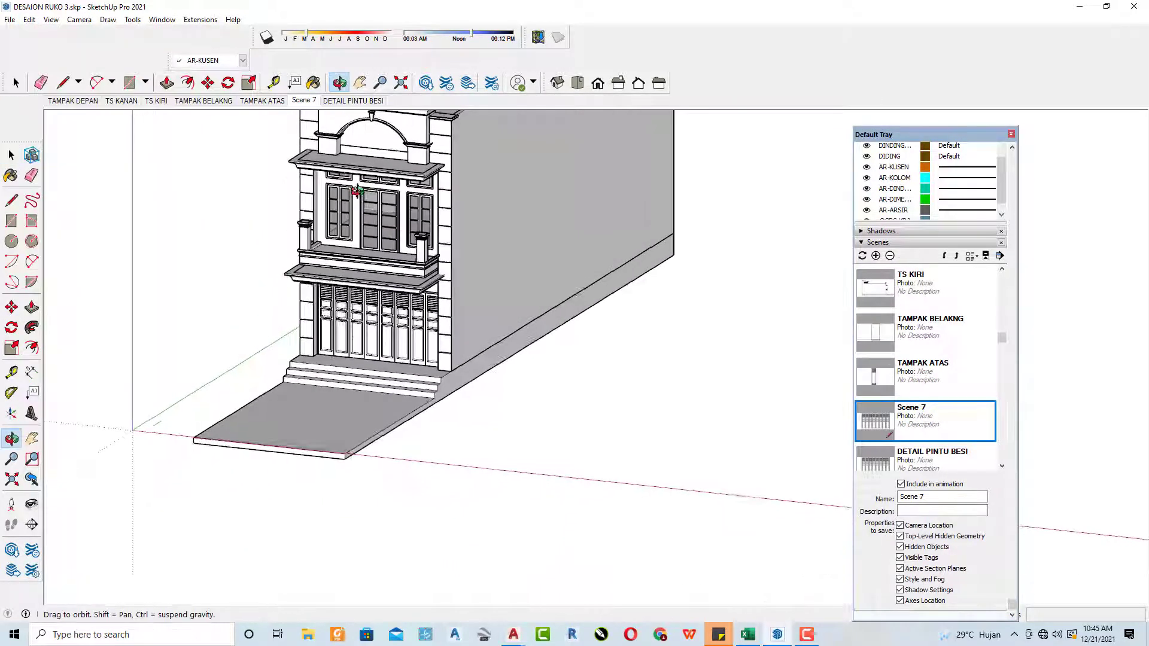
pyautogui.moveTo(419, 240); pyautogui.dragTo(490, 150, button='middle')
pyautogui.scroll(3, 359, 209)
pyautogui.scroll(3, 317, 239)
pyautogui.scroll(2, 318, 244)
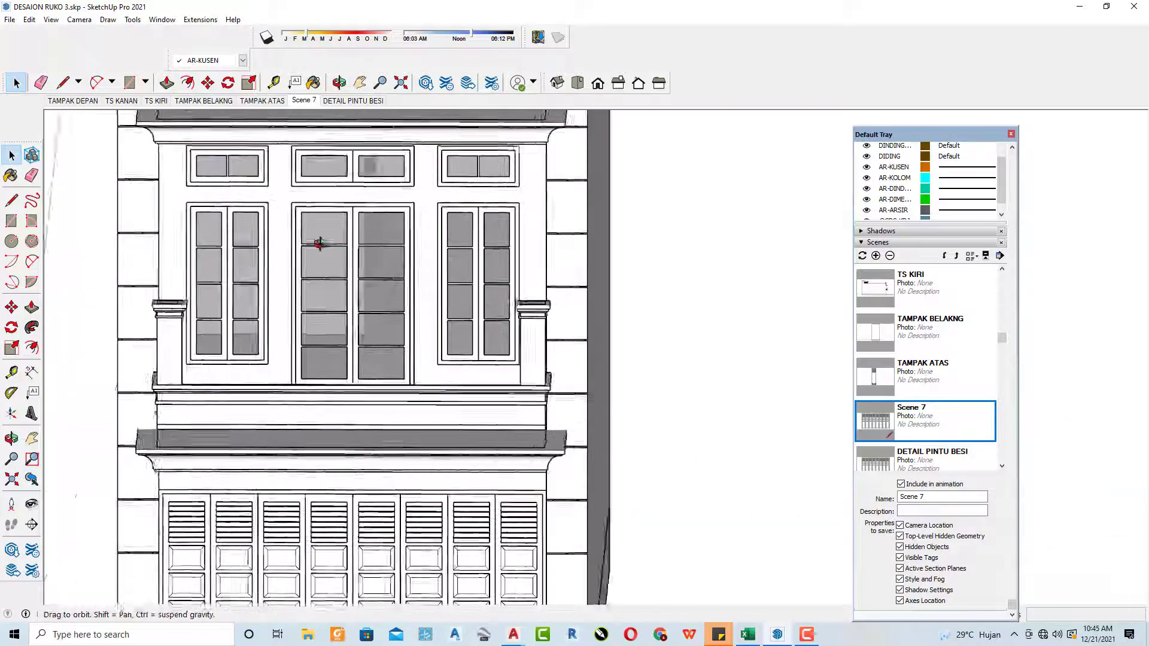
pyautogui.scroll(-4, 311, 231)
pyautogui.scroll(-2, 311, 232)
pyautogui.moveTo(335, 251); pyautogui.dragTo(432, 271, button='middle')
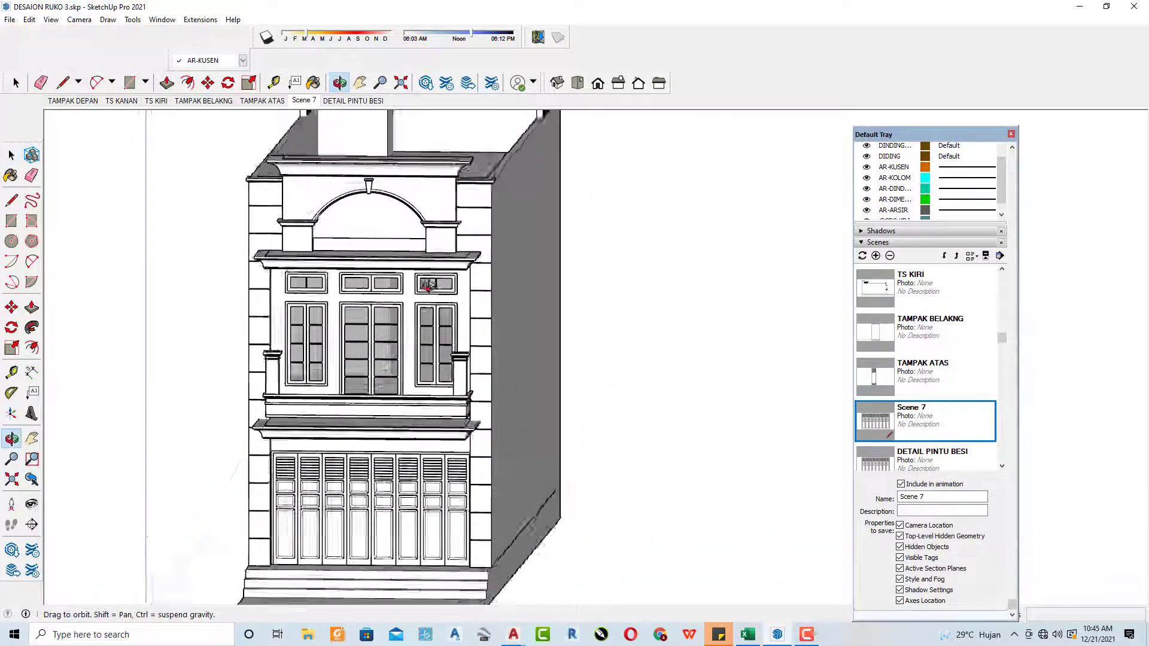
pyautogui.scroll(2, 512, 290)
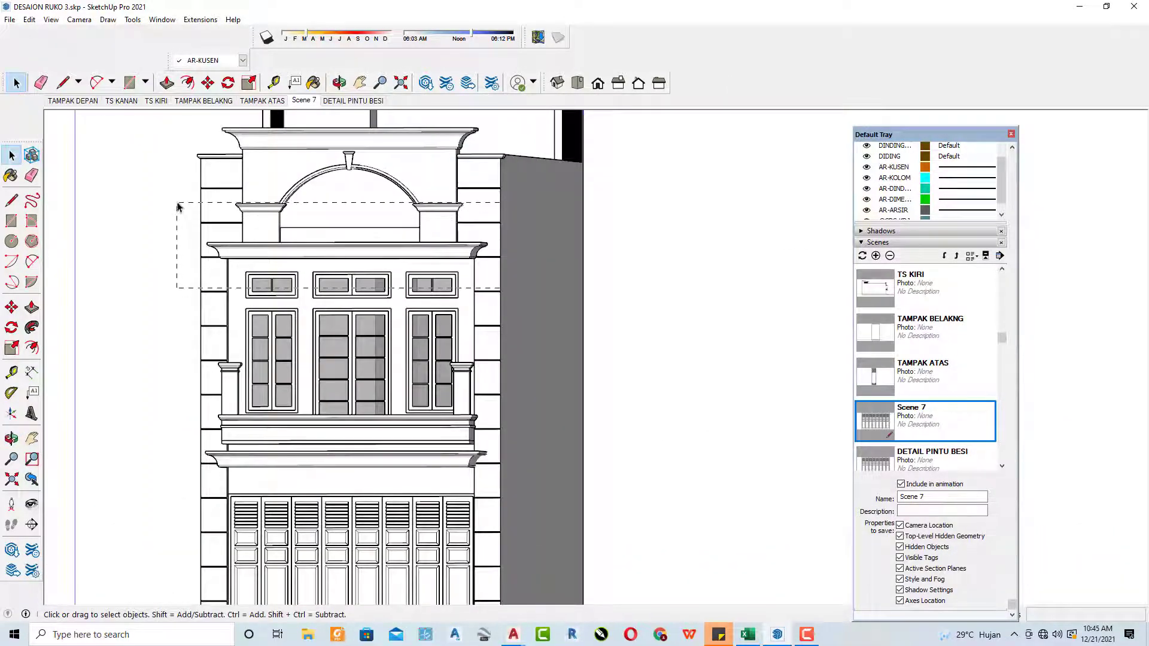
# Step: Hide the upper facade and the upper grille, ledge and columns
pyautogui.moveTo(178, 206); pyautogui.dragTo(178, 207)
pyautogui.rightClick(334, 270)
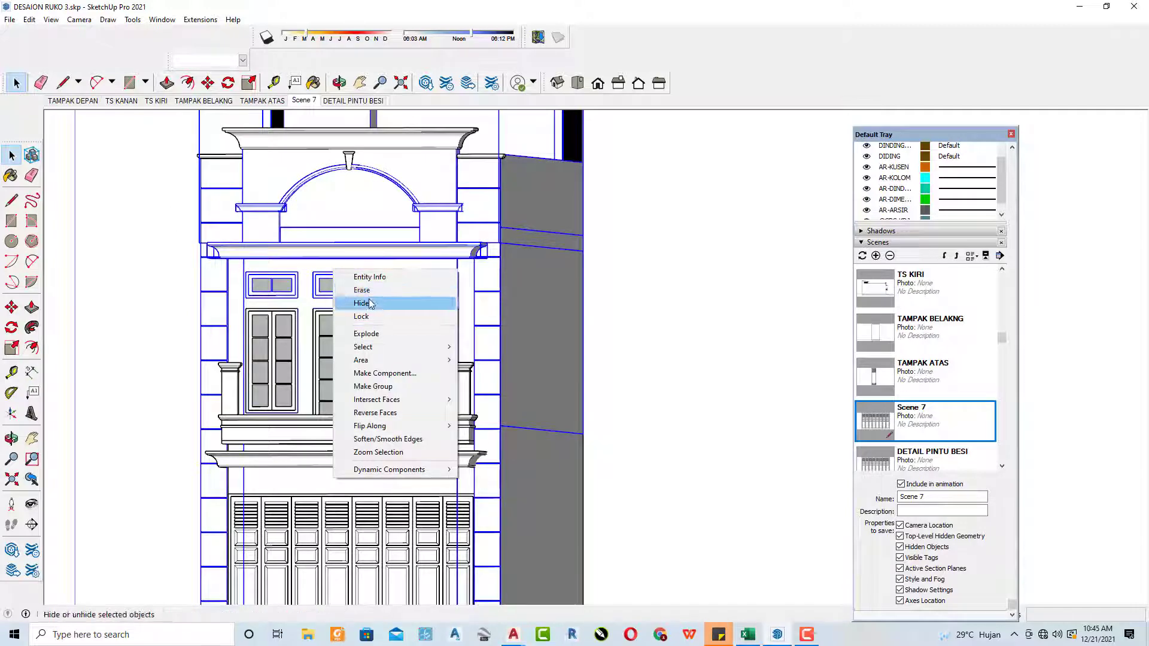
pyautogui.click(363, 303)
pyautogui.scroll(-2, 364, 310)
pyautogui.scroll(-3, 503, 269)
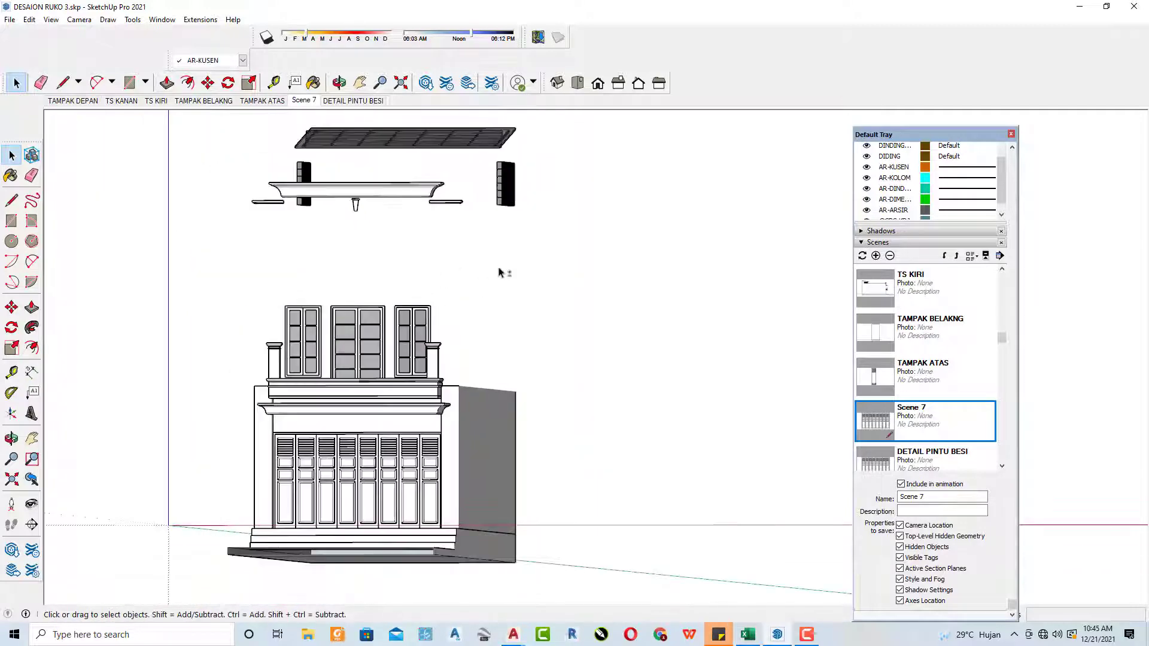
pyautogui.scroll(-1, 320, 171)
pyautogui.moveTo(320, 171); pyautogui.dragTo(526, 231)
pyautogui.scroll(1, 431, 179)
pyautogui.rightClick(422, 170)
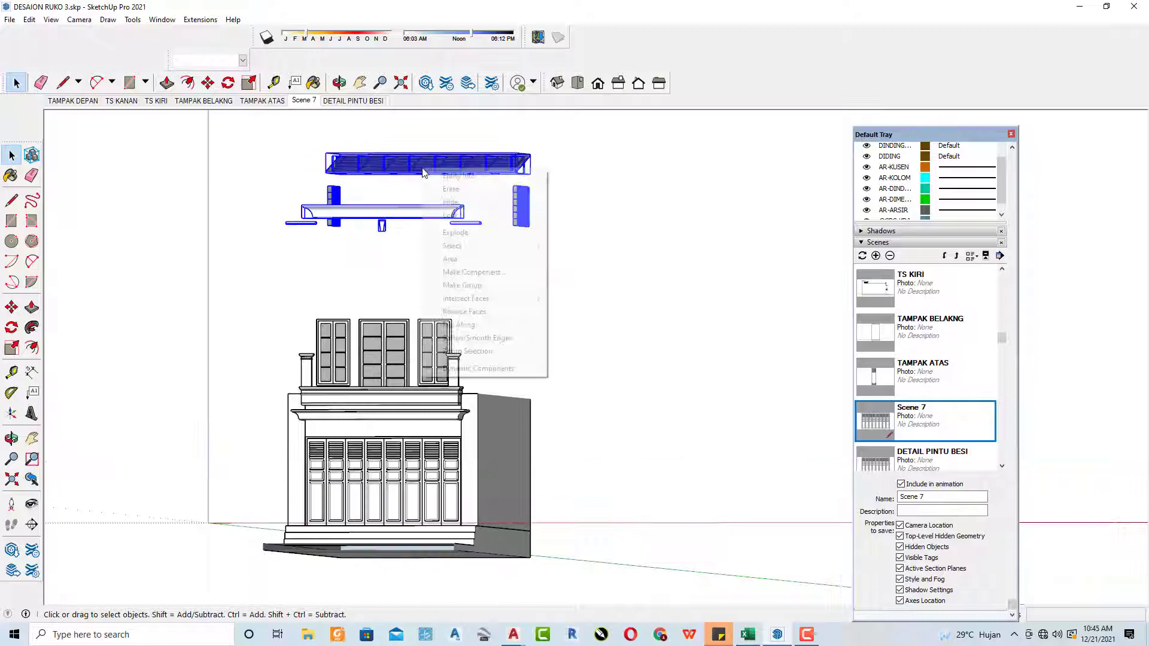
pyautogui.click(449, 186)
# Step: Hide the lower facade, side walls and the long floor slab
pyautogui.moveTo(464, 239); pyautogui.dragTo(462, 373, button='middle')
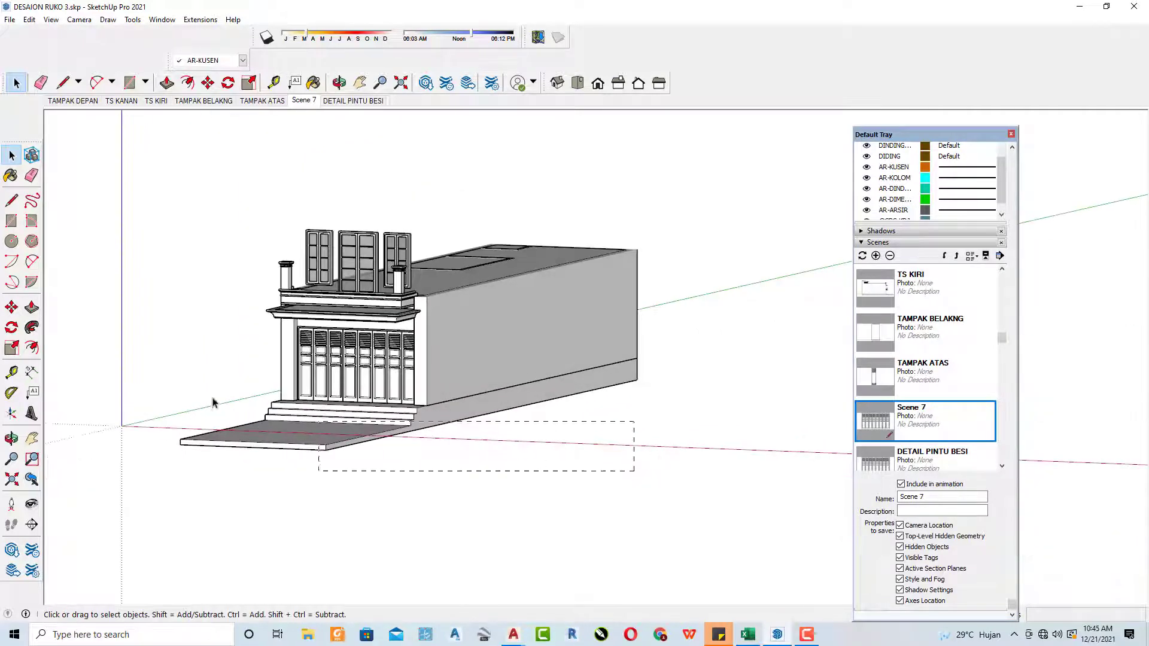
pyautogui.moveTo(149, 358); pyautogui.dragTo(150, 359)
pyautogui.rightClick(356, 376)
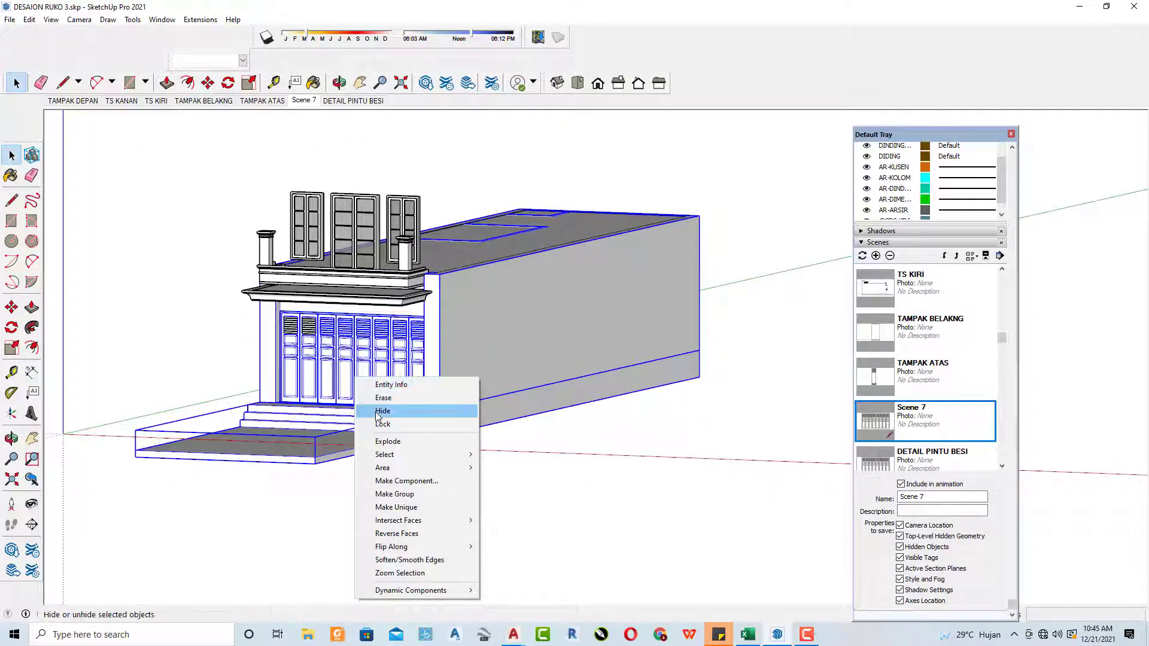
pyautogui.click(397, 406)
pyautogui.moveTo(293, 410)
pyautogui.mouseDown(button='middle')
pyautogui.moveTo(392, 393)
pyautogui.moveTo(658, 388)
pyautogui.mouseUp(button='middle')
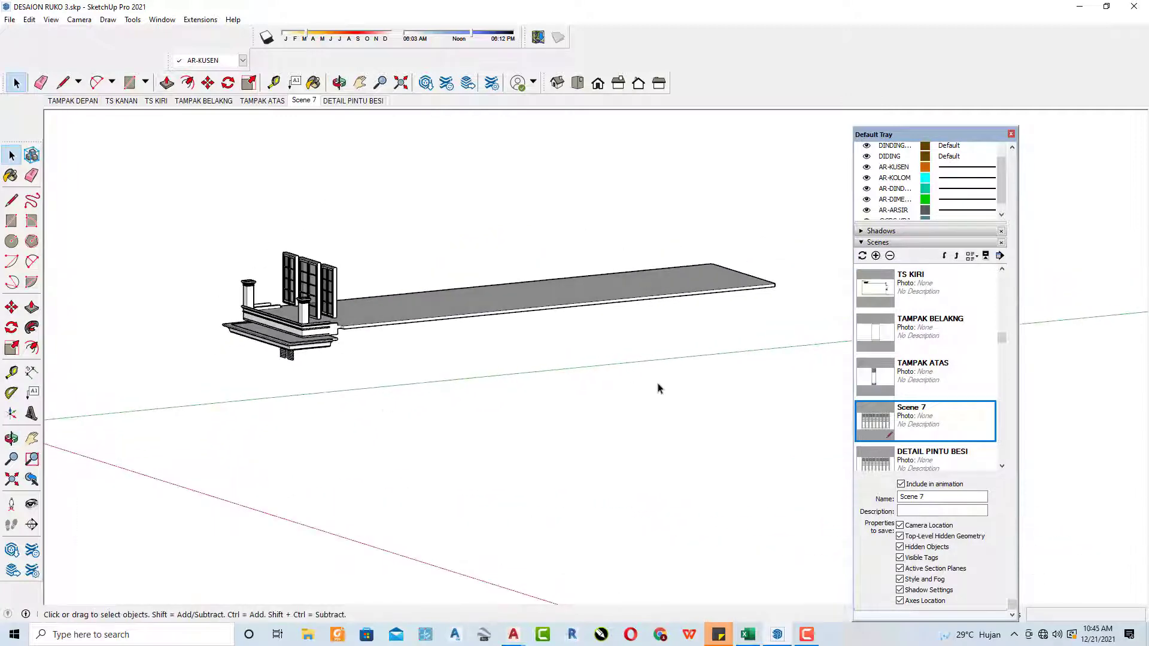
pyautogui.moveTo(503, 237); pyautogui.dragTo(502, 238)
pyautogui.rightClick(473, 311)
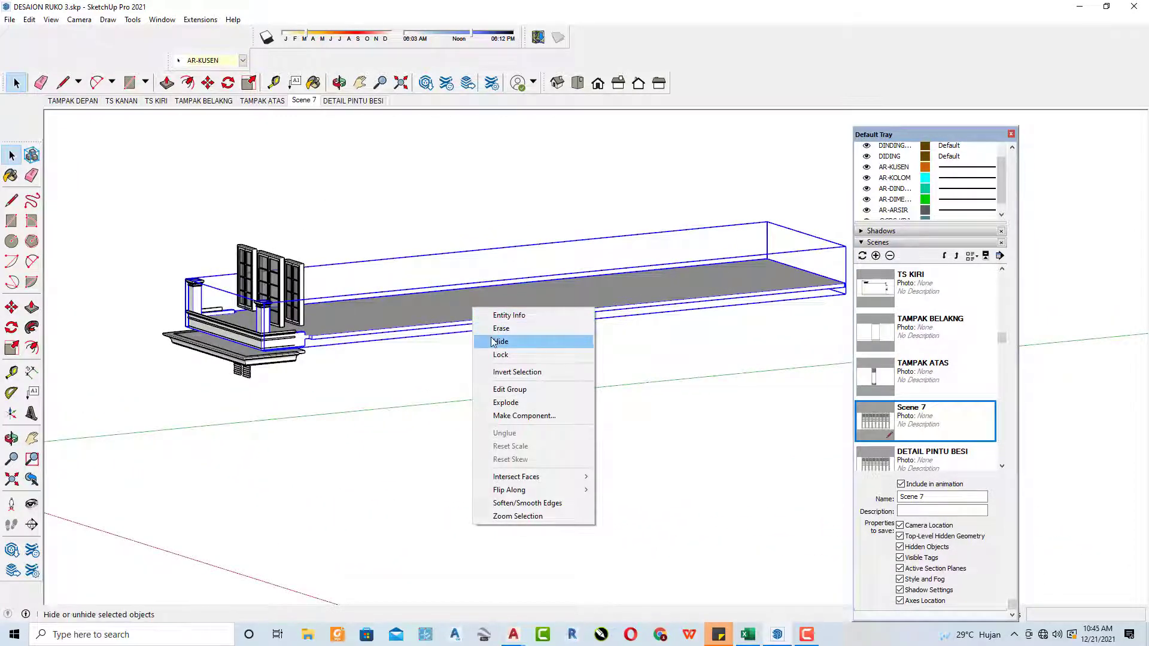
pyautogui.click(499, 342)
# Step: Hide the remaining slab and railings around the windows
pyautogui.moveTo(181, 324); pyautogui.dragTo(134, 238, button='middle')
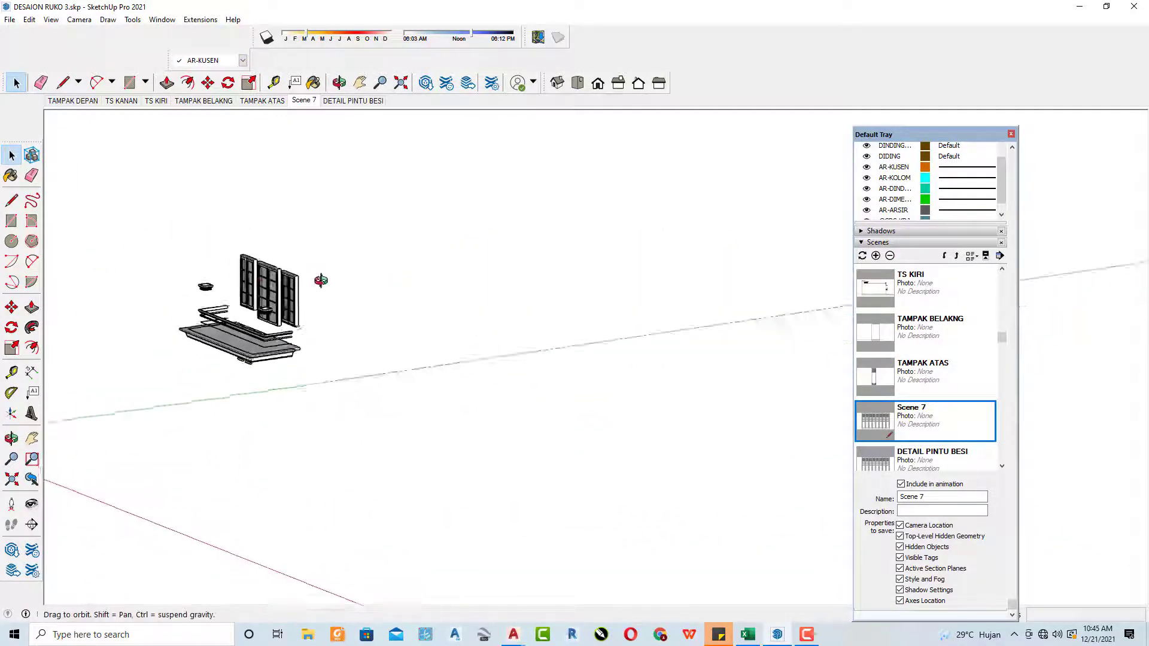
pyautogui.scroll(3, 269, 308)
pyautogui.moveTo(270, 308); pyautogui.dragTo(295, 202, button='middle')
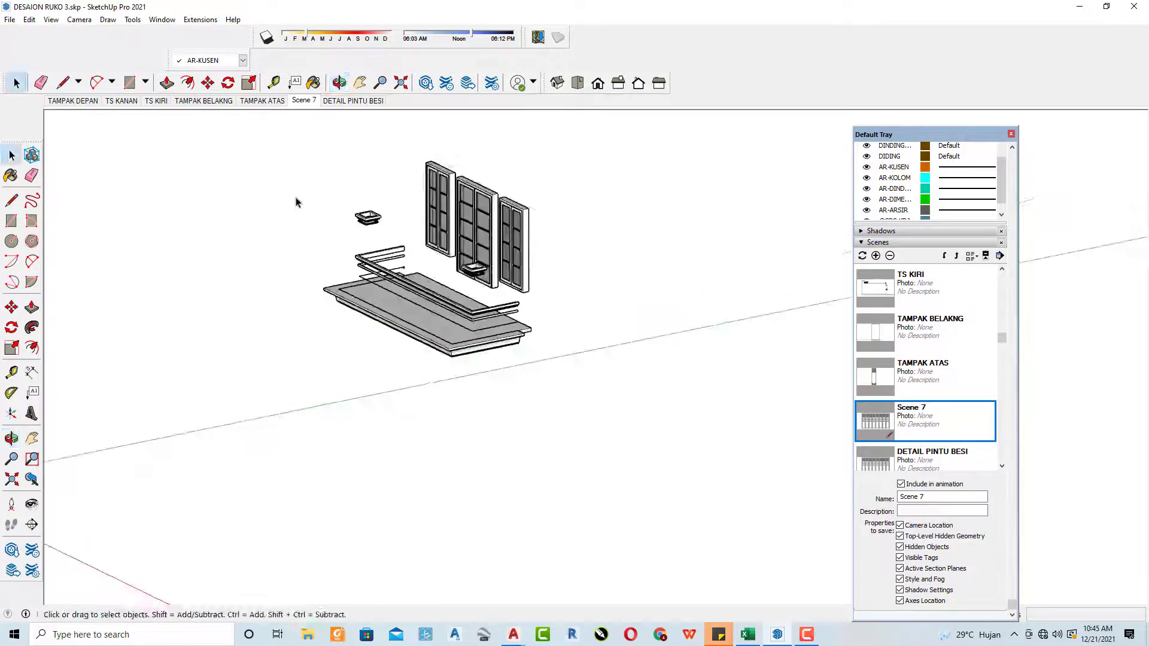
pyautogui.moveTo(440, 390); pyautogui.dragTo(429, 379)
pyautogui.moveTo(429, 379); pyautogui.dragTo(496, 381, button='middle')
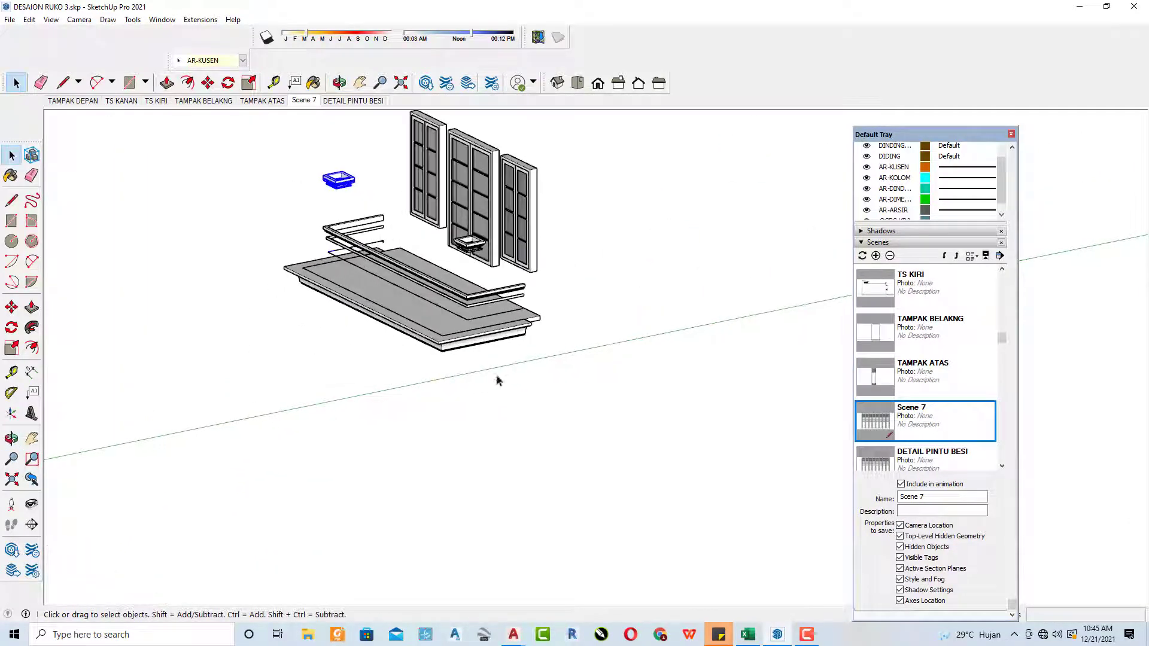
pyautogui.click(377, 290)
pyautogui.rightClick(451, 295)
pyautogui.click(477, 328)
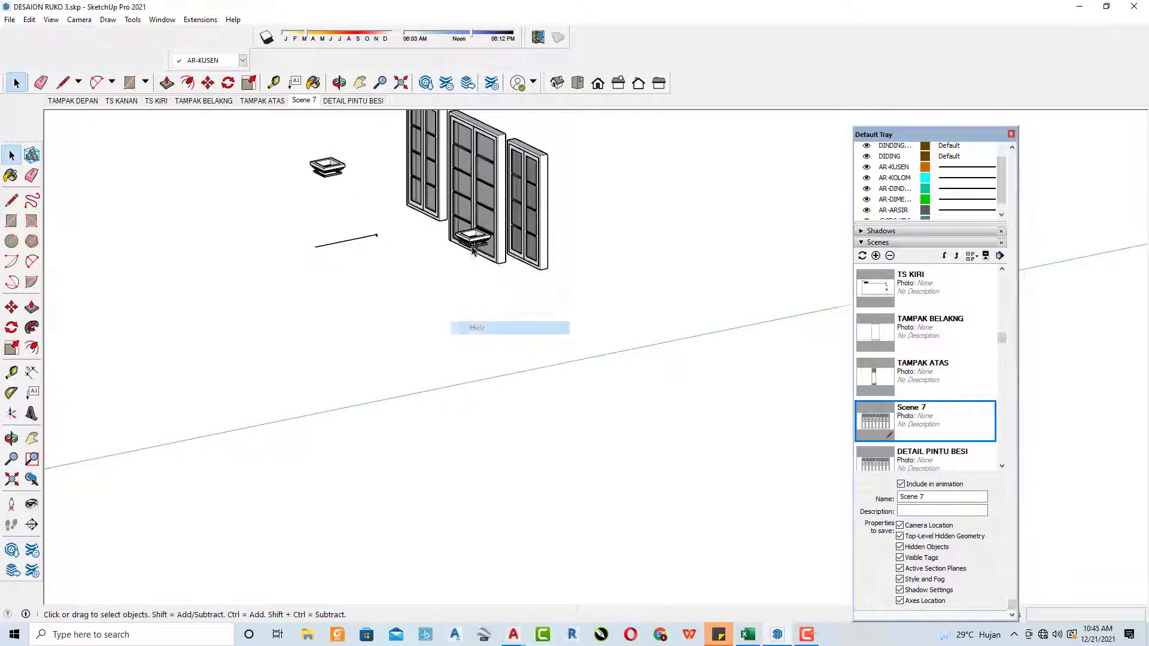
# Step: Hide the small bowls, stray line and leftover item, leaving only the three windows
pyautogui.scroll(3, 472, 252)
pyautogui.moveTo(473, 245); pyautogui.dragTo(504, 333, button='middle')
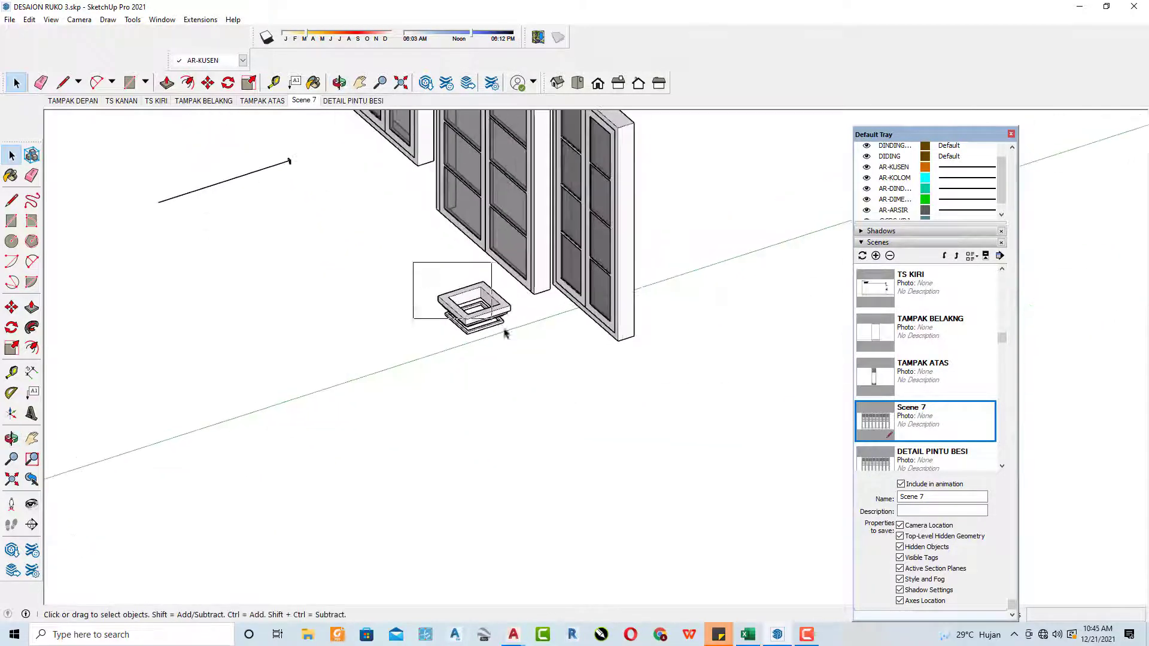
pyautogui.moveTo(504, 333); pyautogui.dragTo(504, 335)
pyautogui.scroll(-2, 393, 320)
pyautogui.scroll(-1, 339, 293)
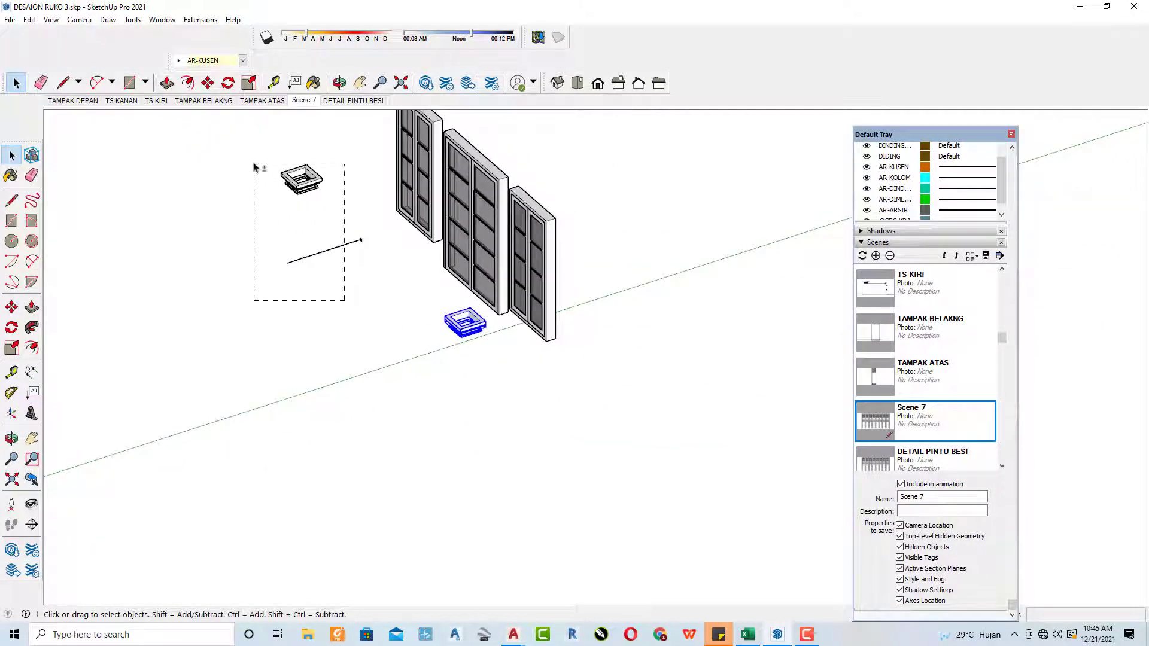
pyautogui.rightClick(302, 187)
pyautogui.click(341, 216)
pyautogui.scroll(1, 346, 226)
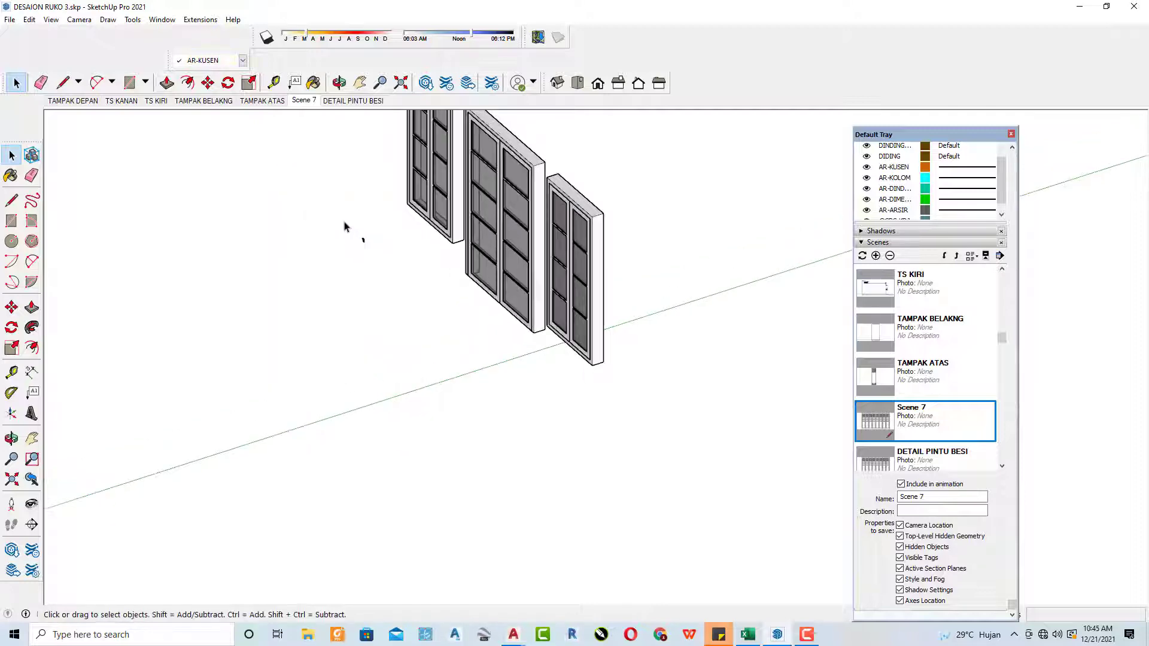
pyautogui.scroll(1, 371, 247)
pyautogui.rightClick(364, 240)
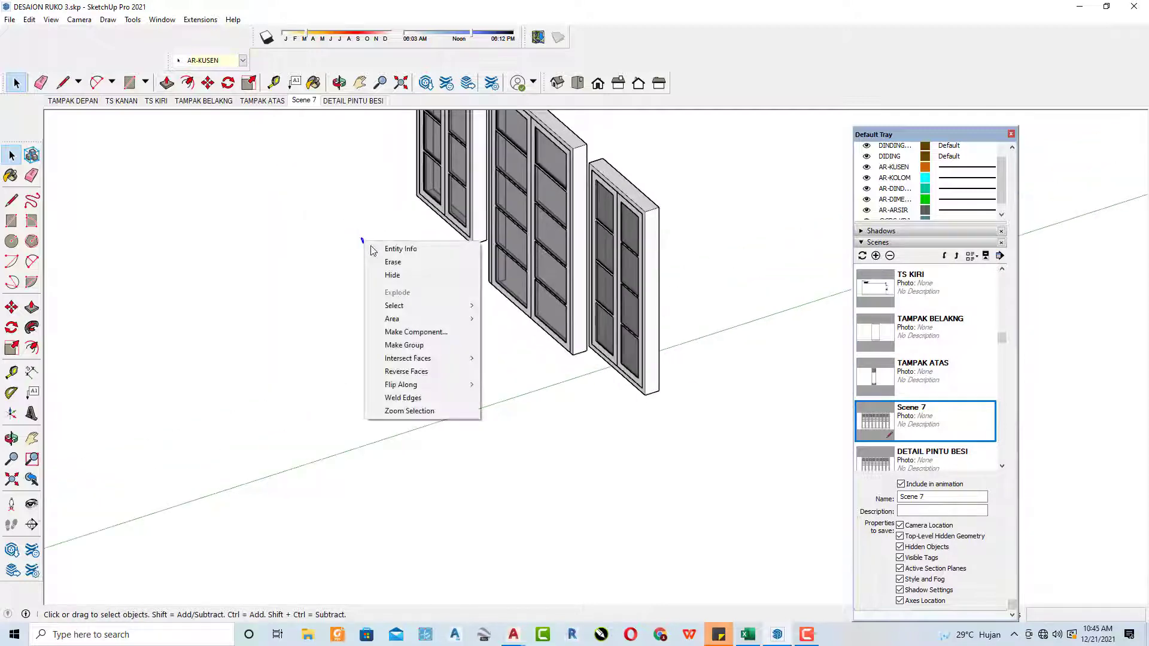
pyautogui.click(397, 274)
pyautogui.moveTo(395, 286); pyautogui.dragTo(597, 135, button='middle')
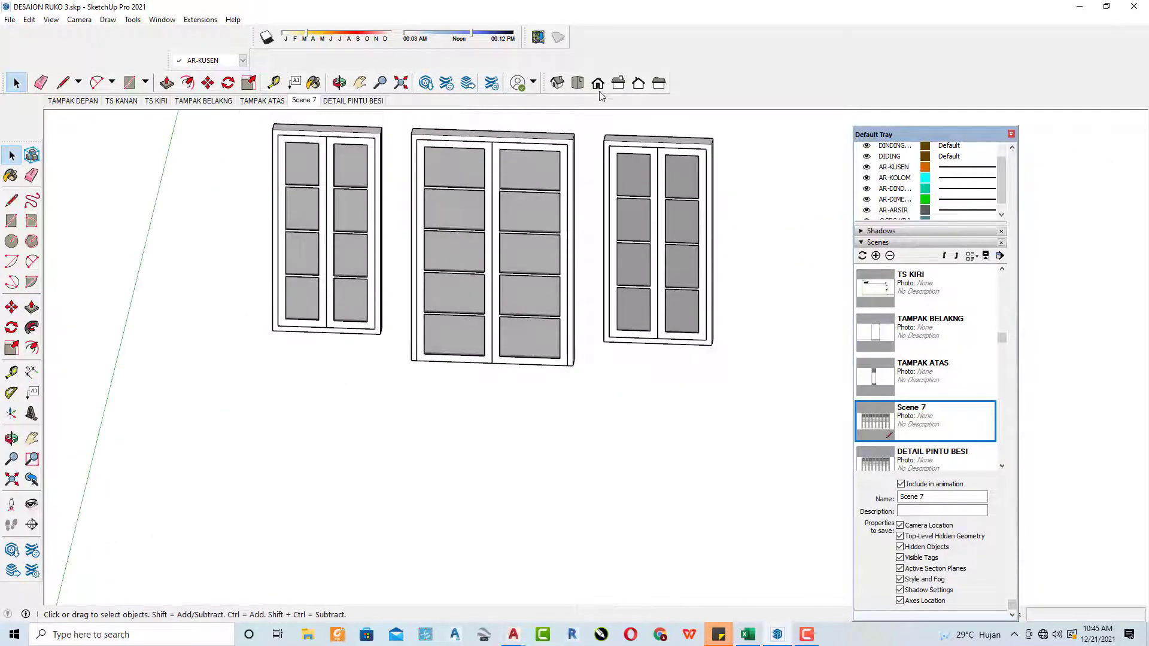
# Step: Switch to the Front standard view and zoom and pan to centre the three windows
pyautogui.click(598, 83)
pyautogui.scroll(2, 515, 231)
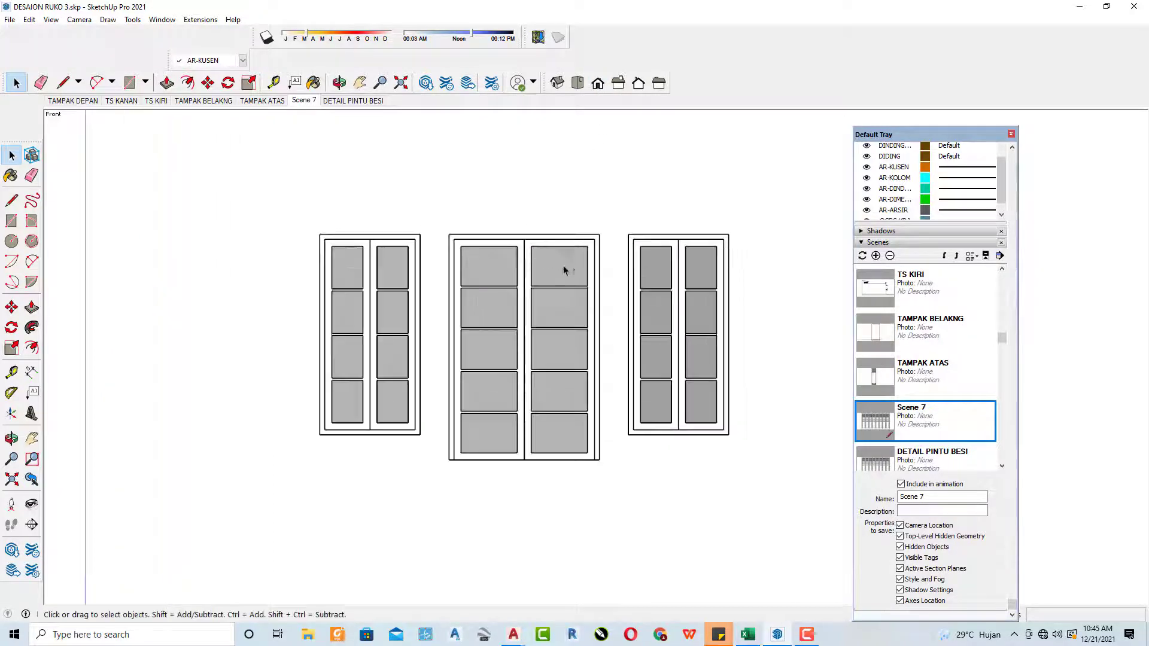
pyautogui.scroll(1, 565, 269)
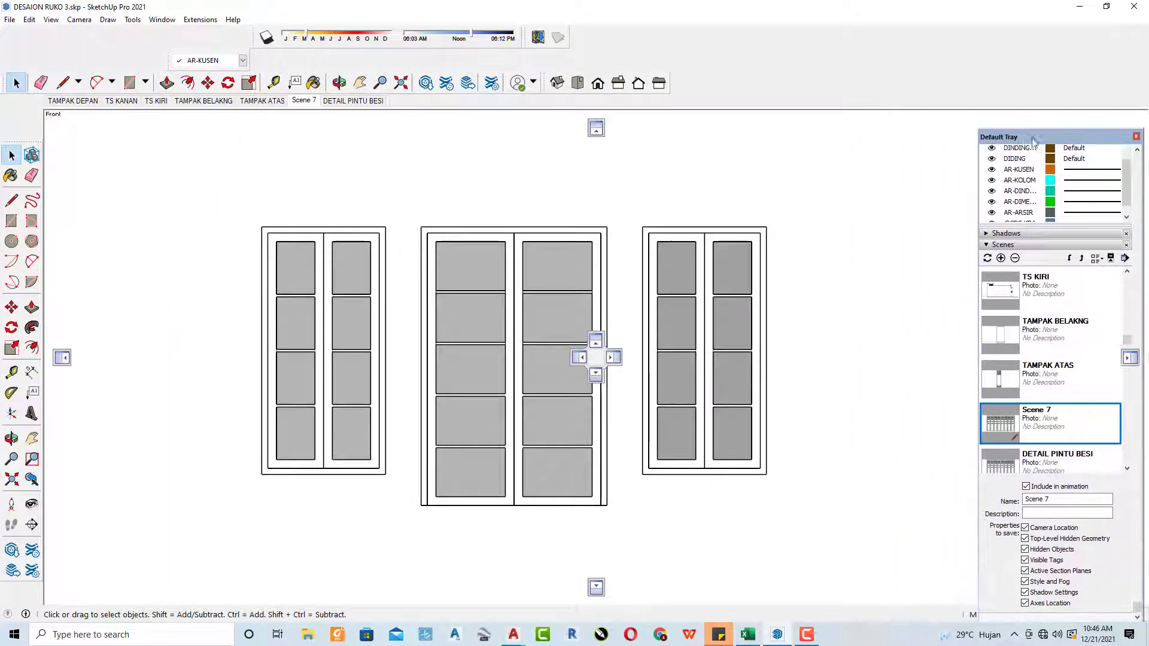
pyautogui.moveTo(889, 139); pyautogui.dragTo(1132, 353)
pyautogui.scroll(1, 585, 325)
pyautogui.scroll(1, 536, 317)
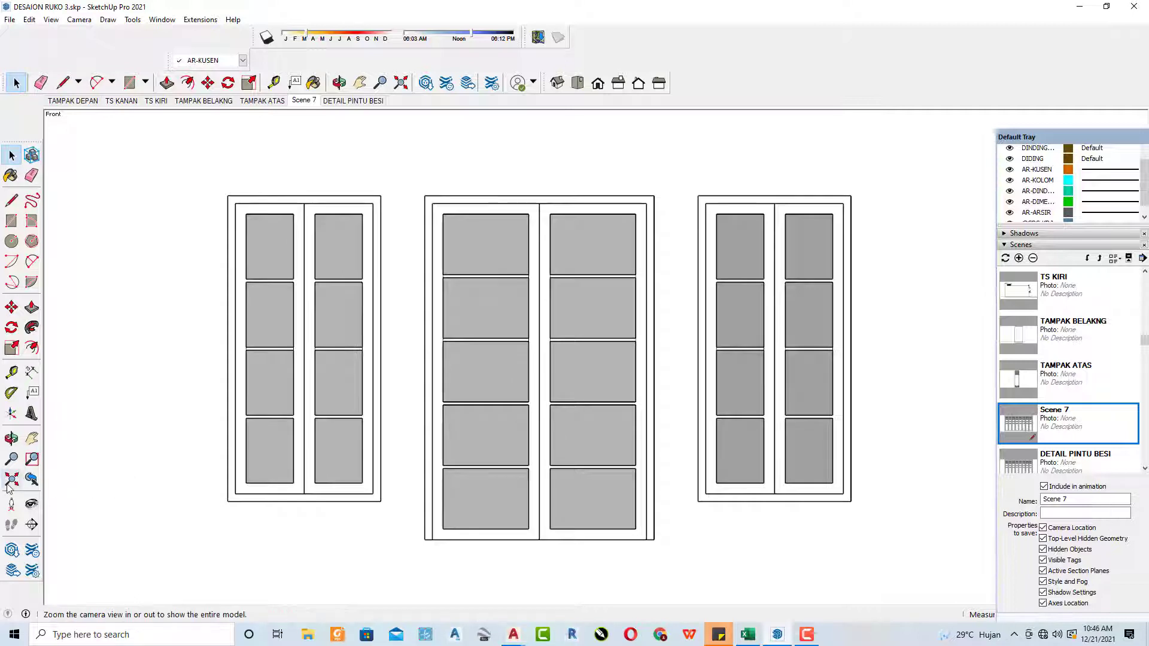
pyautogui.scroll(1, 377, 411)
pyautogui.moveTo(597, 377)
pyautogui.keyDown('shift'); pyautogui.mouseDown(button='middle')
pyautogui.moveTo(501, 359)
pyautogui.moveTo(564, 372)
pyautogui.mouseUp(button='middle'); pyautogui.keyUp('shift')
pyautogui.scroll(-1, 501, 359)
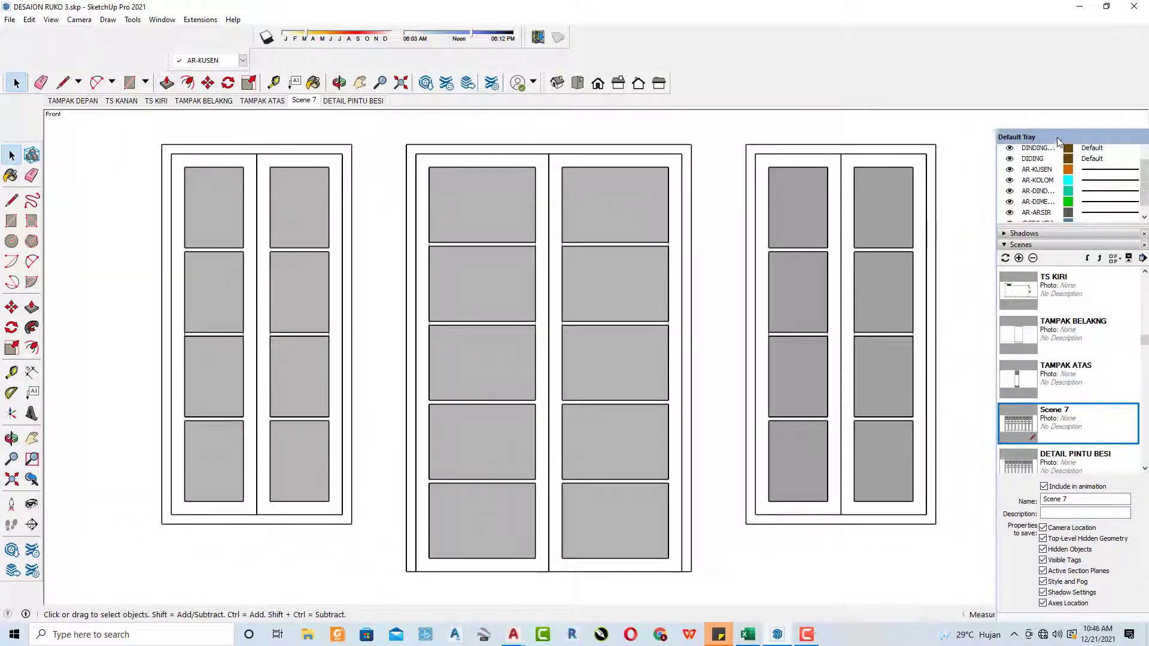
pyautogui.moveTo(1058, 141); pyautogui.dragTo(969, 126)
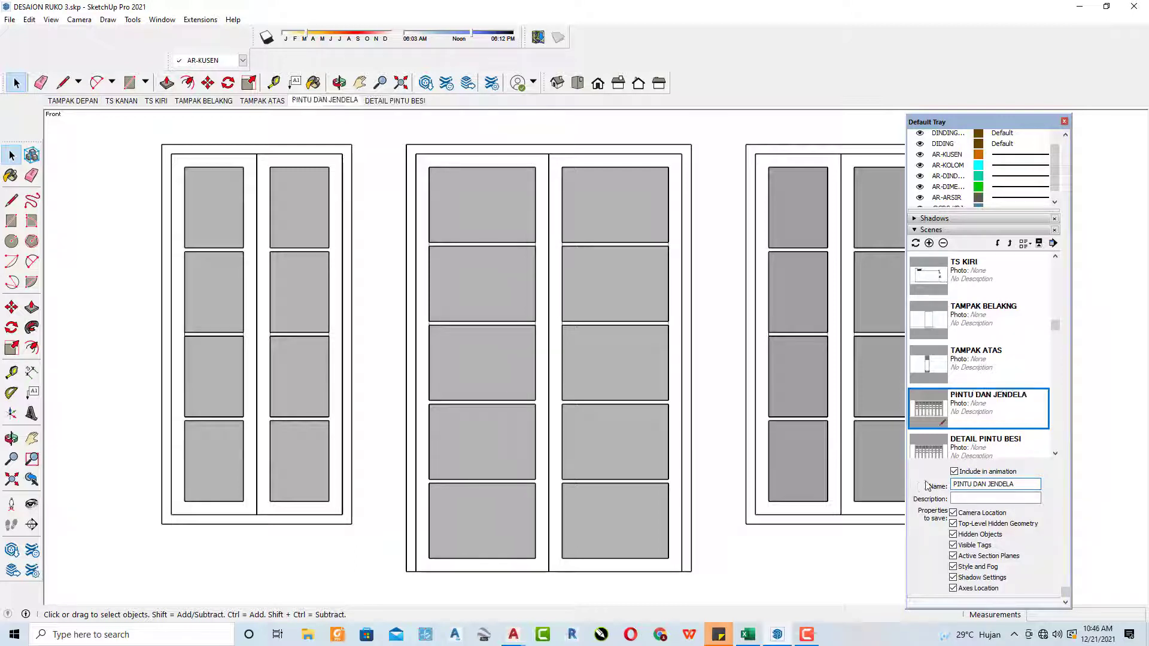
# Step: Update the PINTU DAN JENDELA scene with the current view, then show DETAIL PINTU BESI
pyautogui.rightClick(988, 406)
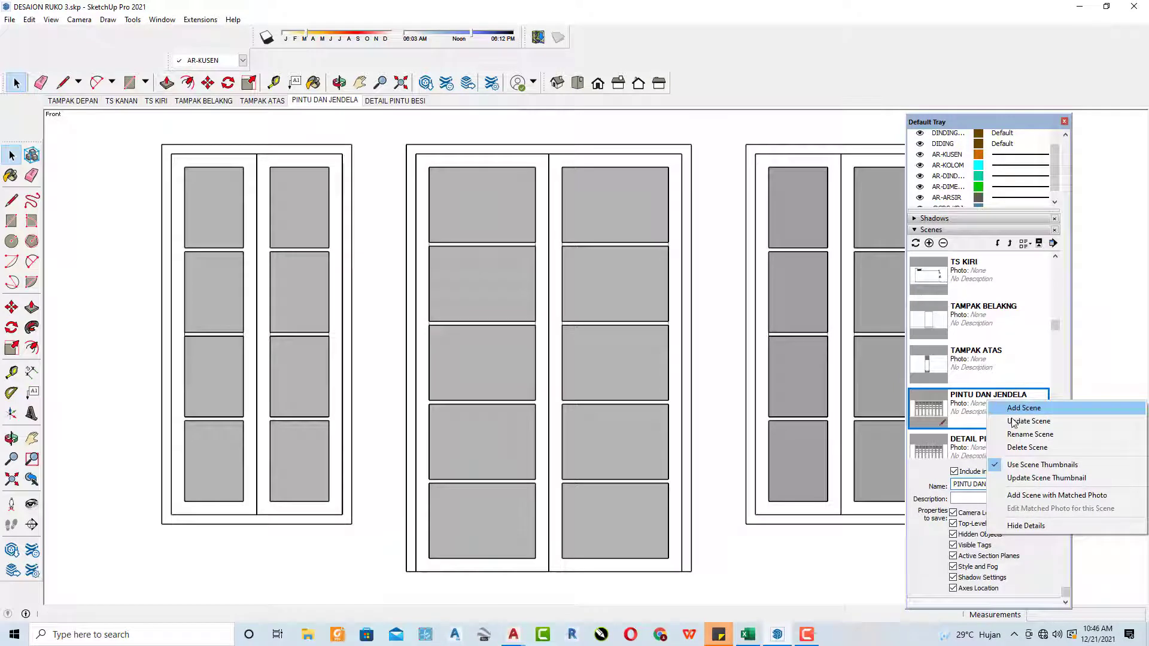
pyautogui.click(1013, 421)
pyautogui.click(966, 420)
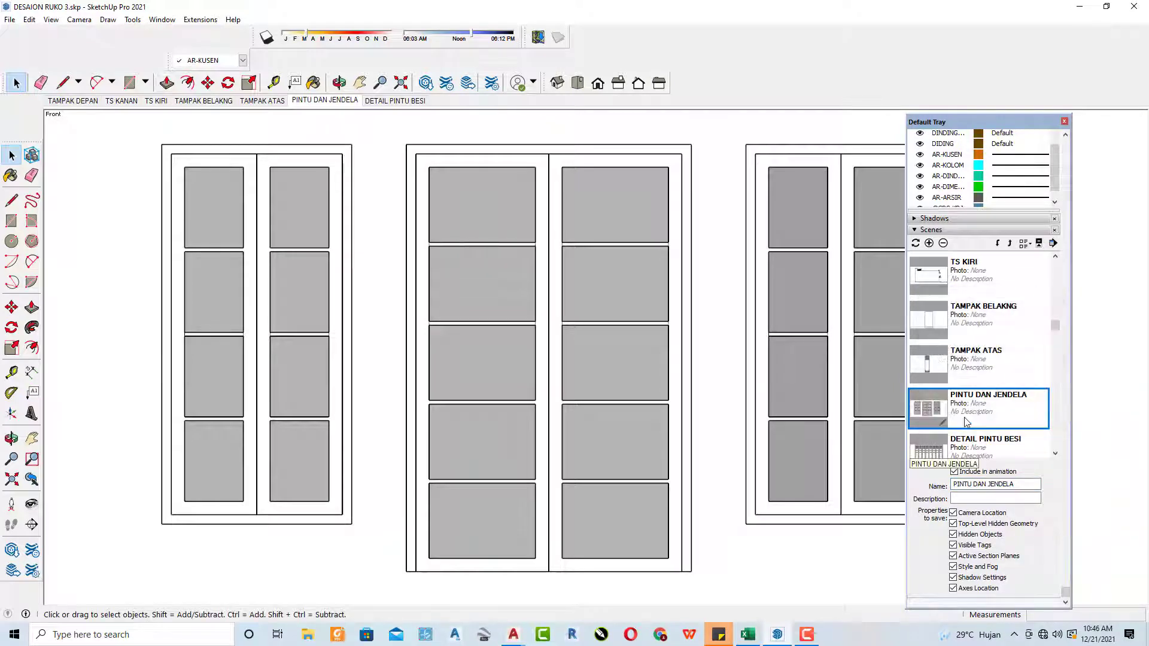
pyautogui.click(371, 101)
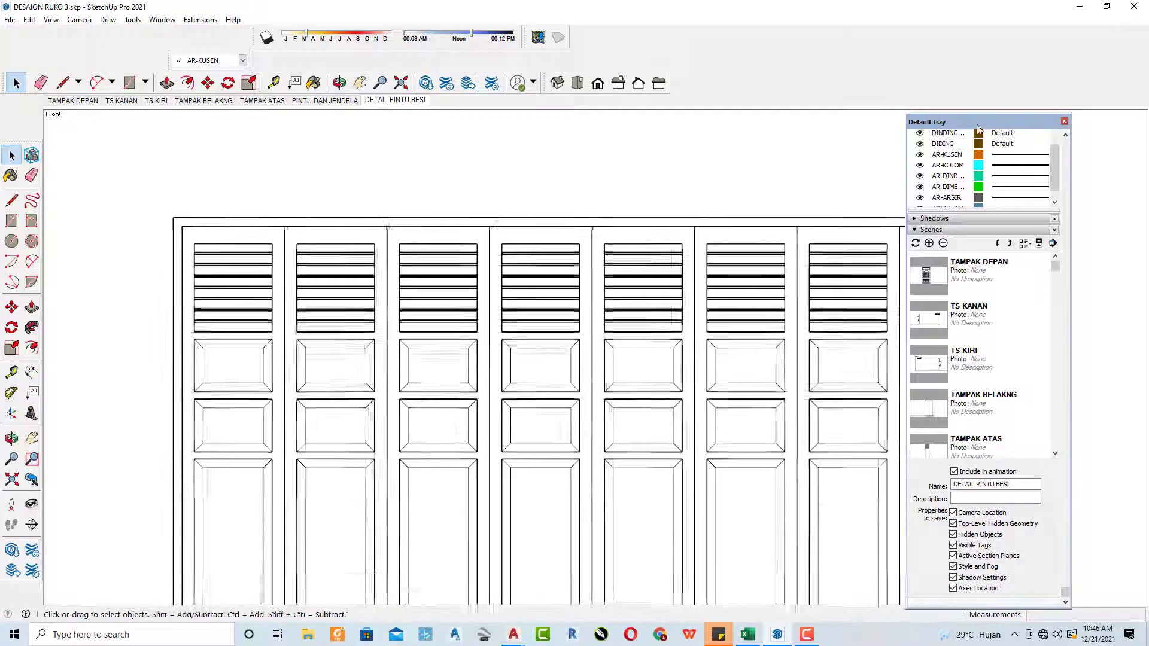
pyautogui.moveTo(978, 127); pyautogui.dragTo(1119, 150)
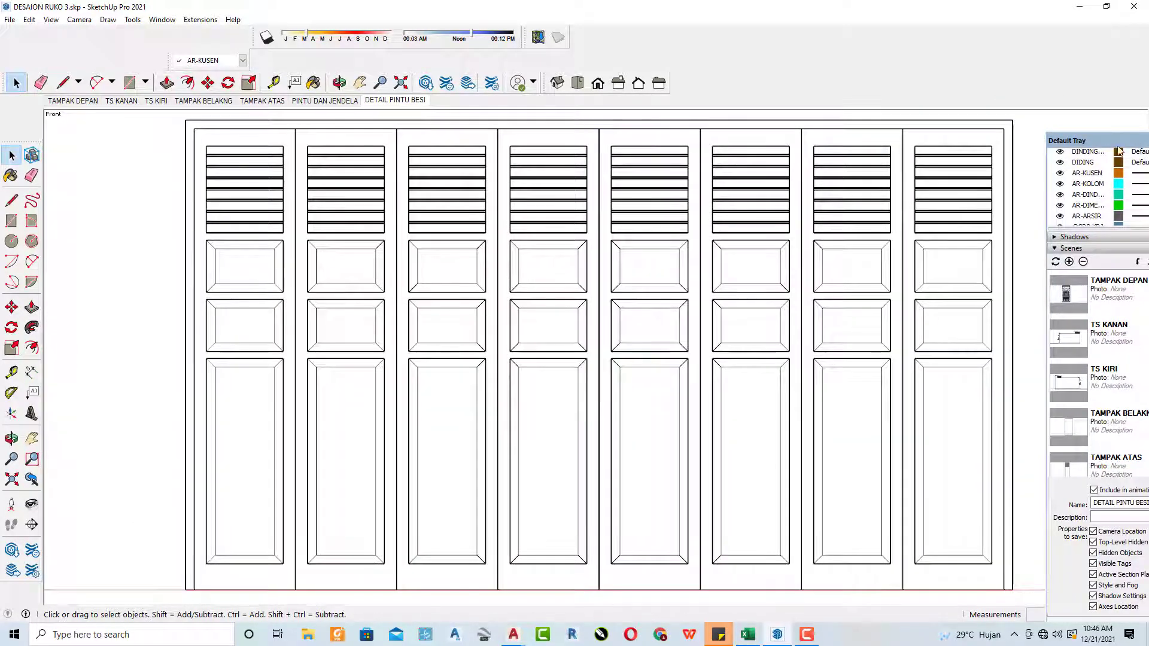
pyautogui.click(322, 102)
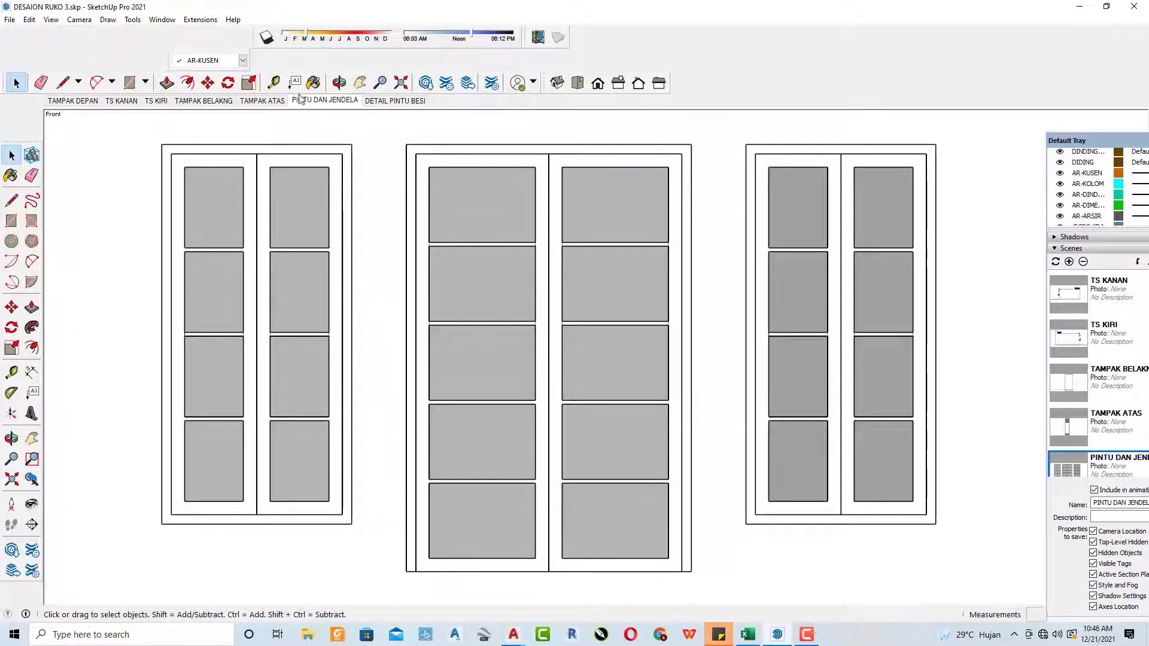
pyautogui.click(276, 103)
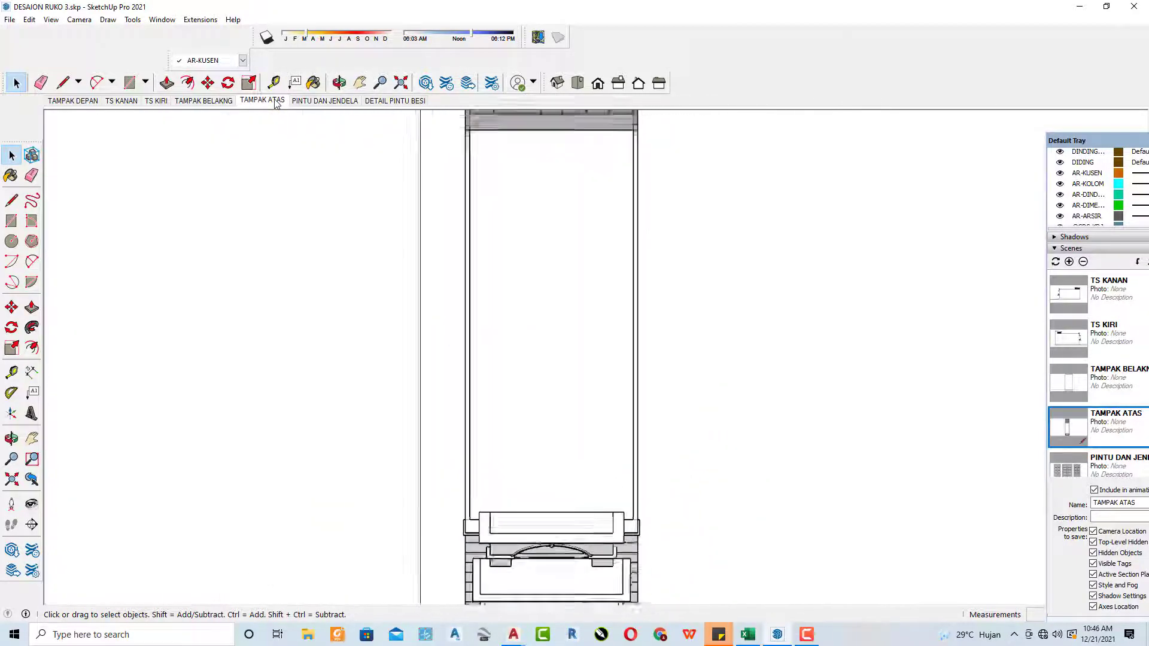
pyautogui.click(69, 102)
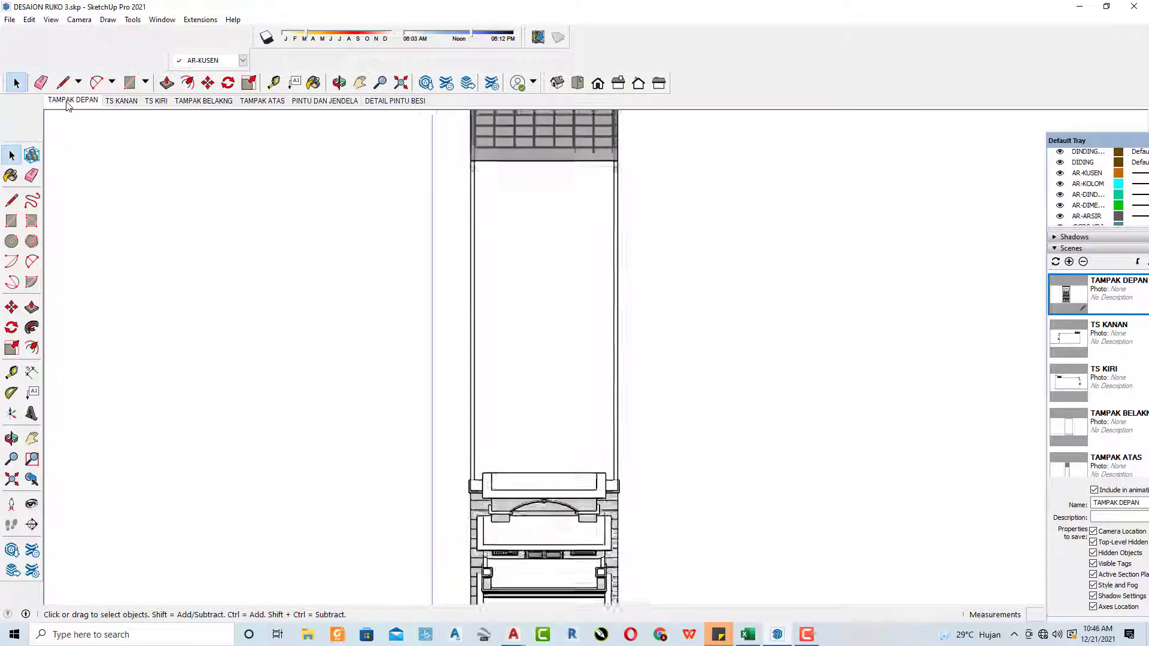
pyautogui.click(126, 103)
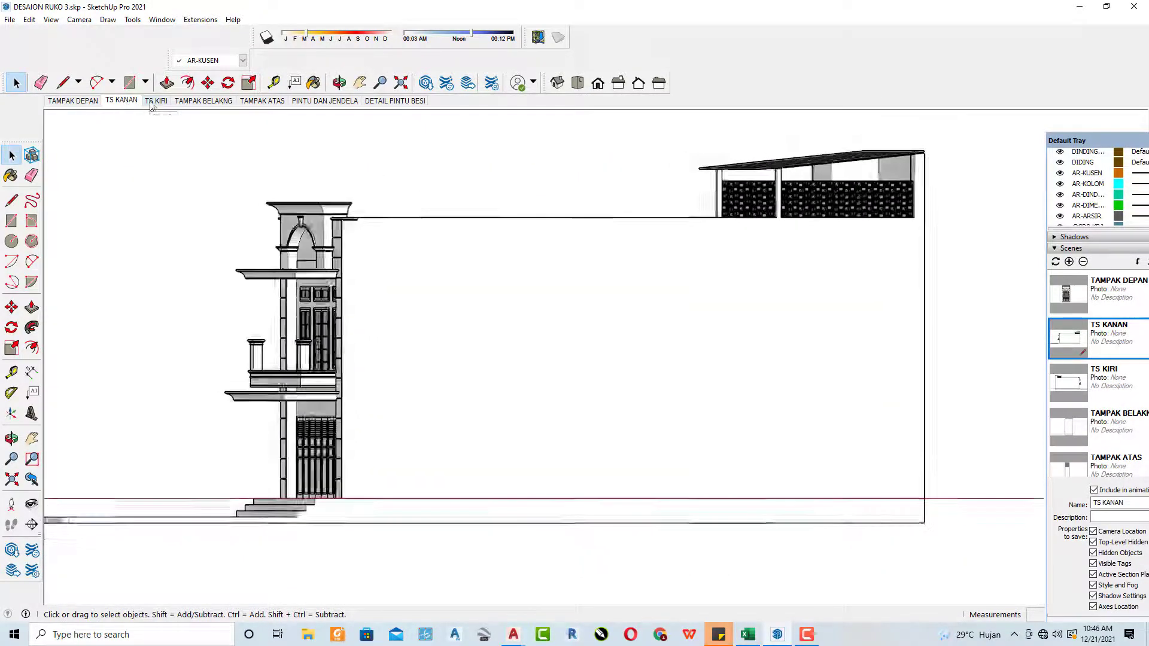
pyautogui.click(153, 103)
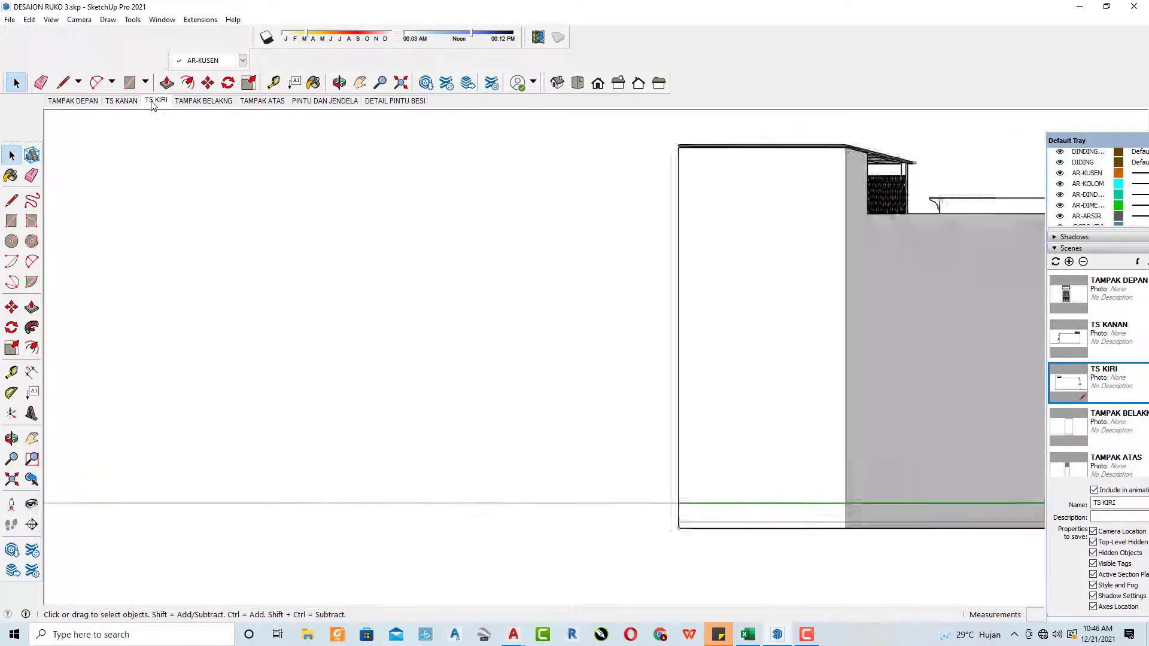
pyautogui.click(179, 101)
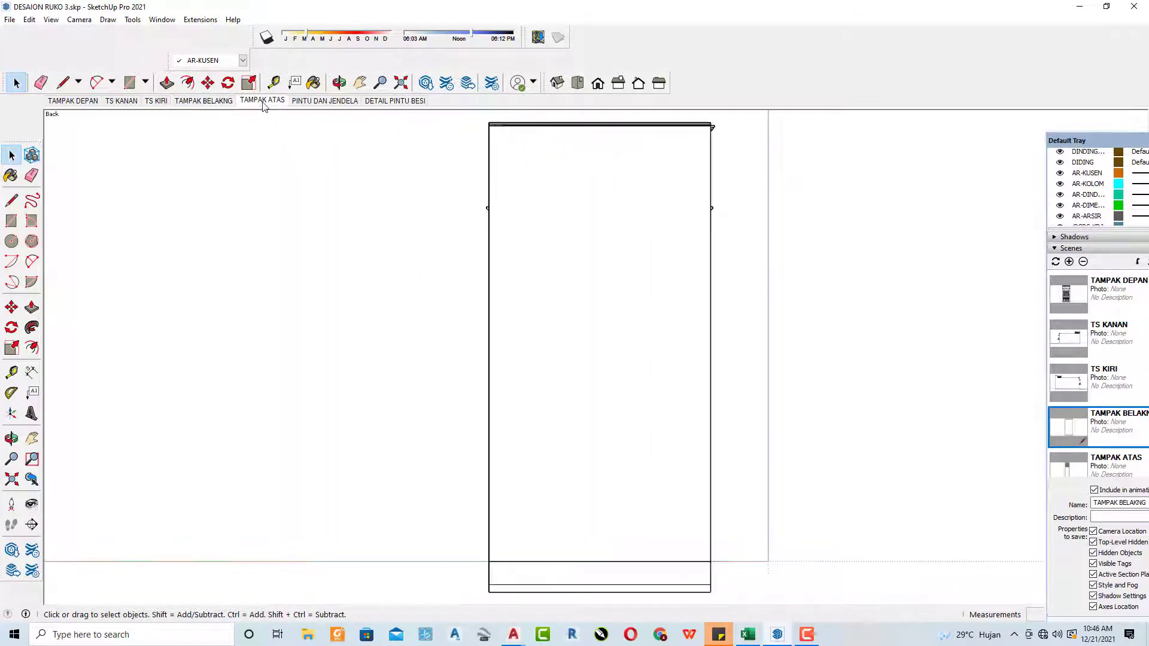
pyautogui.click(263, 102)
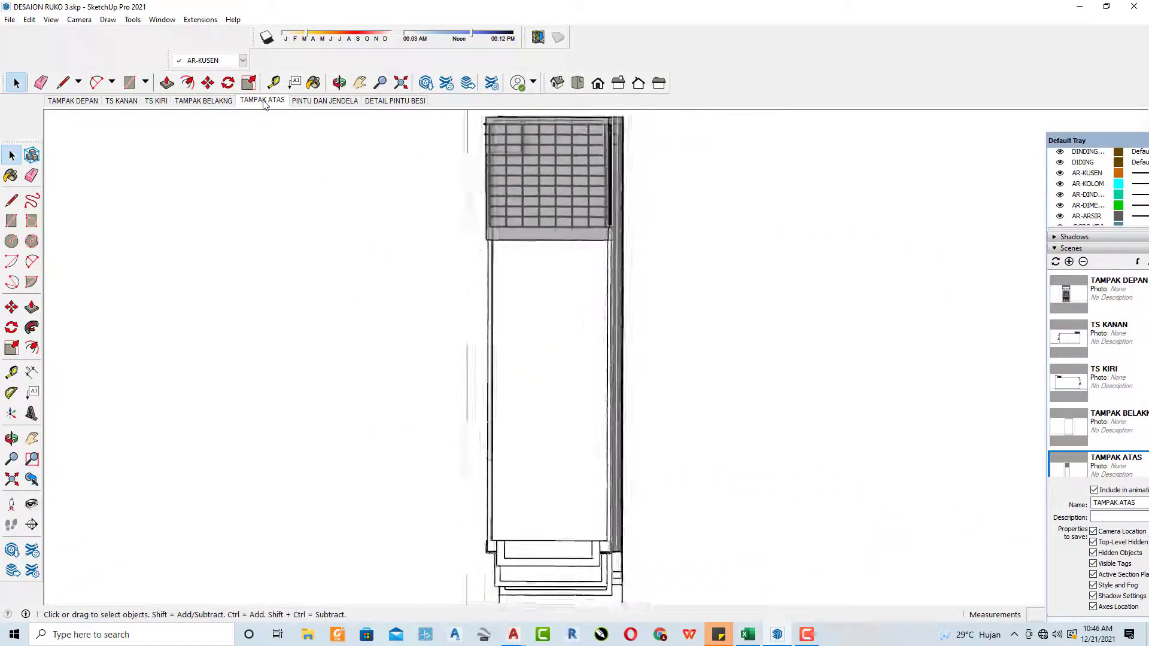
pyautogui.click(320, 101)
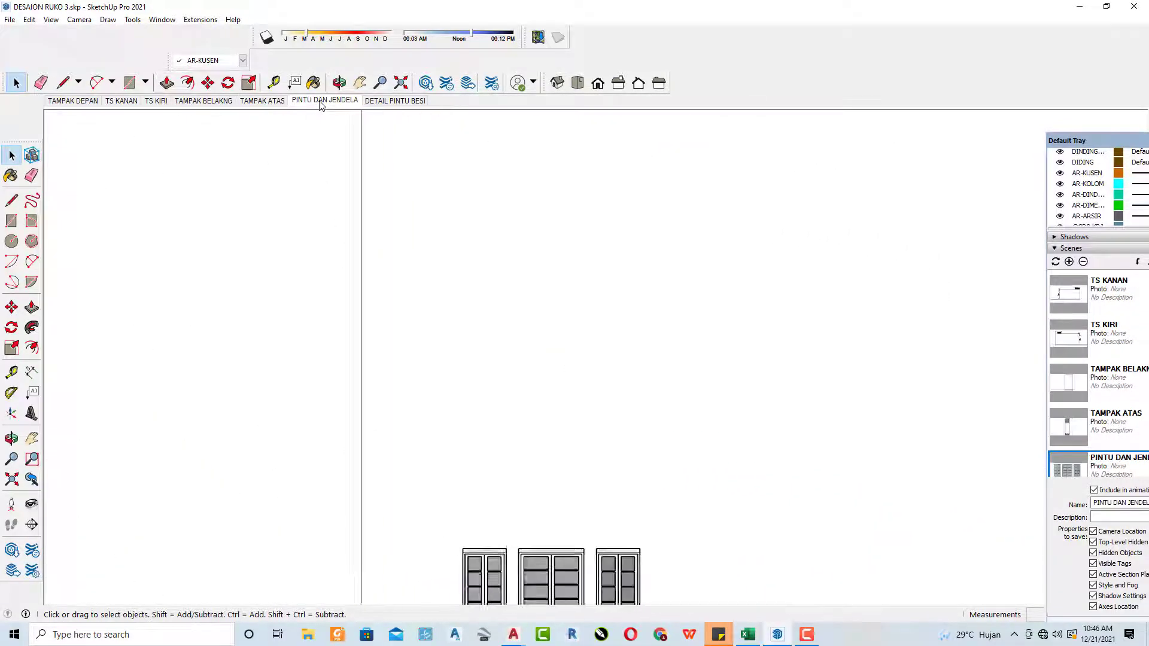
pyautogui.click(385, 101)
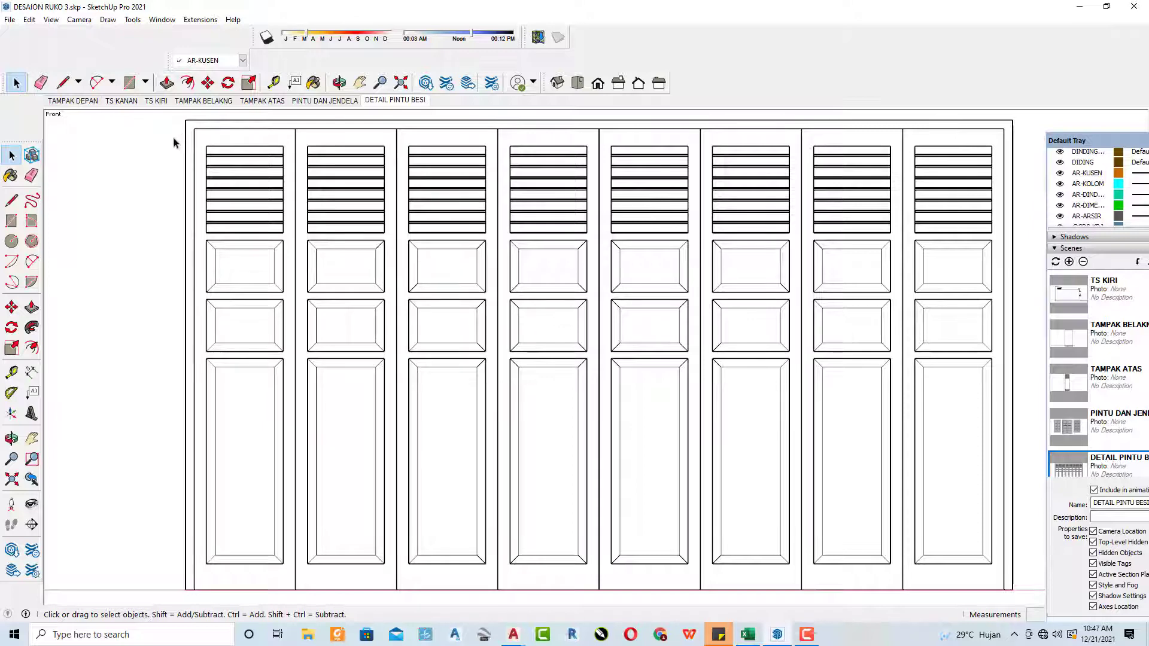
# Step: Save the shophouse model with its seven scenes using File > Save
pyautogui.click(11, 21)
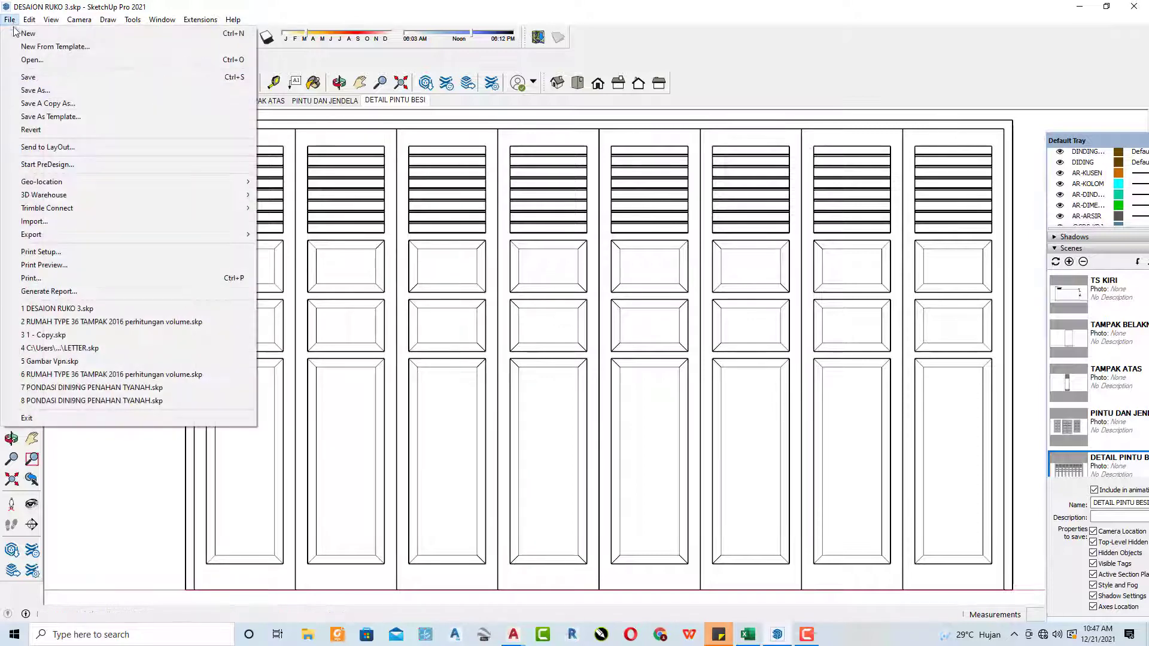
pyautogui.click(28, 79)
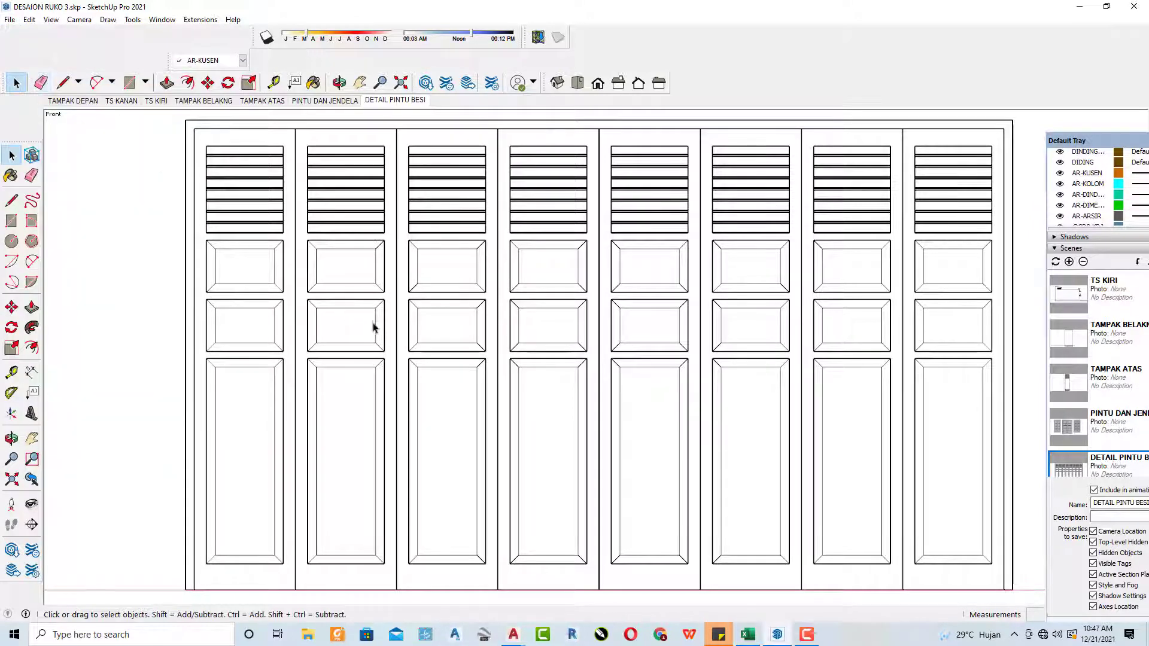